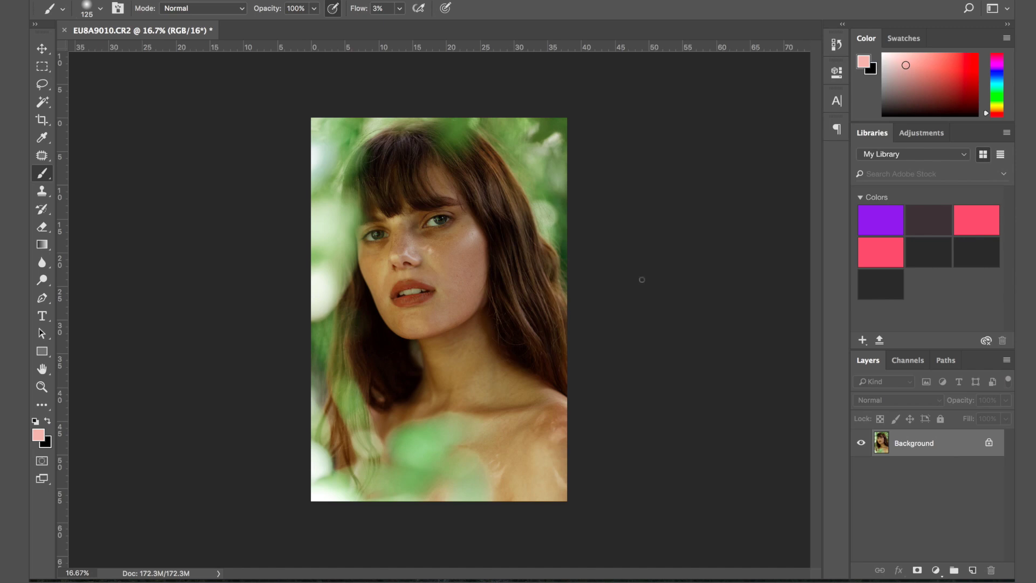
- Examine the skin on the woman's face up close for uneven light and dark areas
key("super+equal")
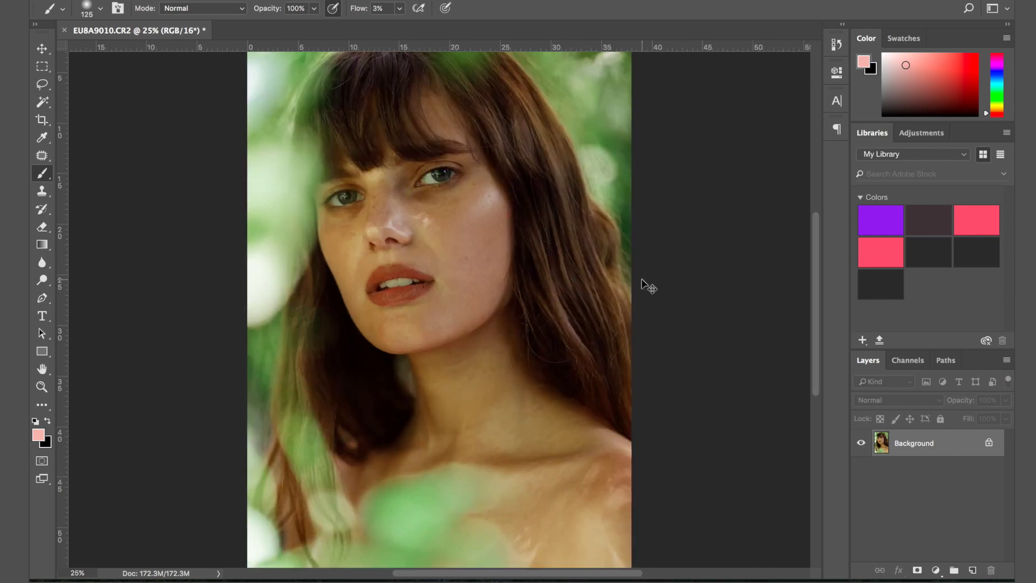
key("super+equal")
key("super+equal")
scroll(621, 270, "up", 5)
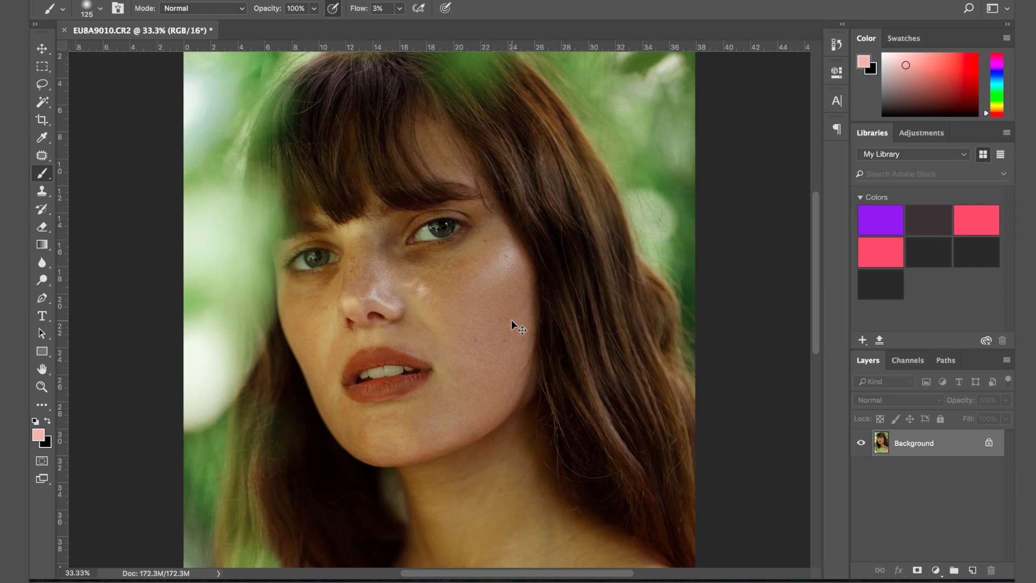
scroll(510, 320, "down", 3)
scroll(511, 321, "up", 4)
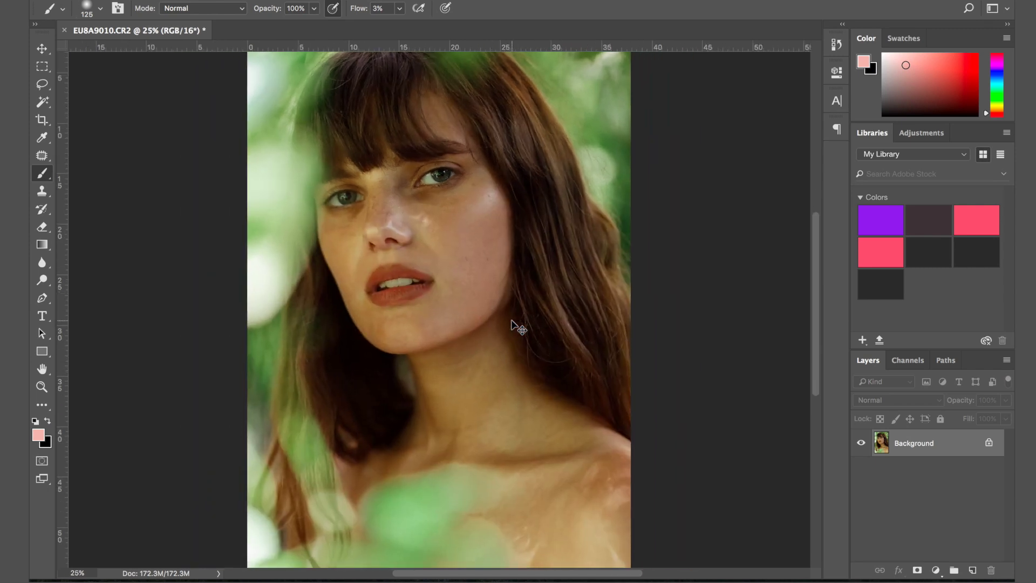
scroll(511, 320, "up", 5)
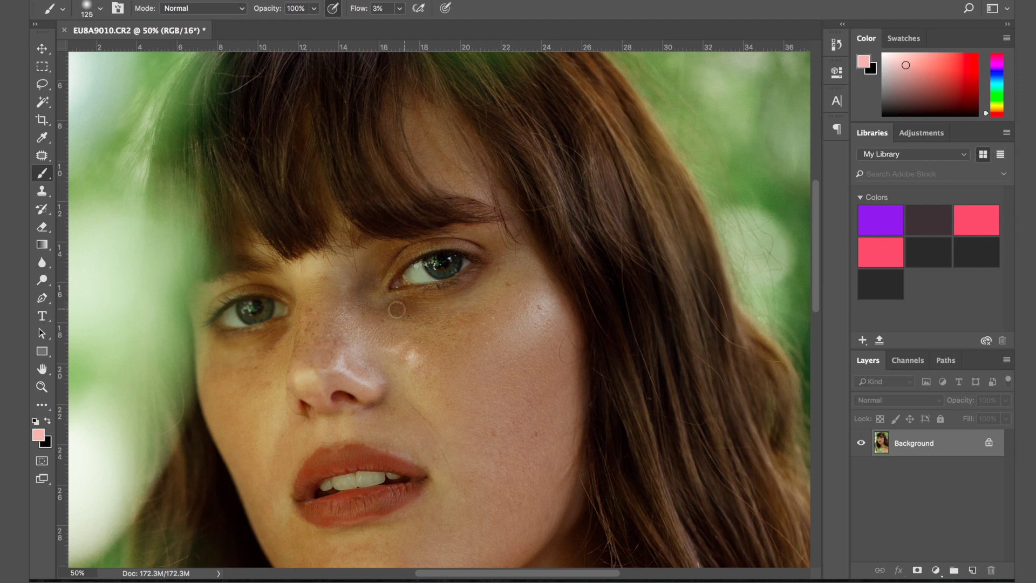
scroll(258, 362, "down", 1)
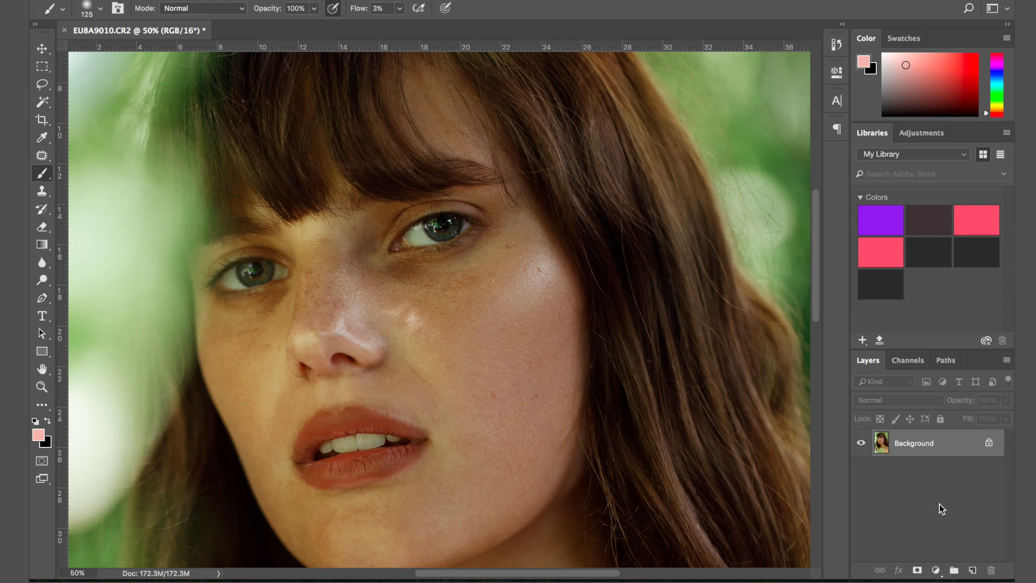
- Duplicate the background layer and add a new Soft Light layer above it filled with 50% gray
key("ctrl+j")
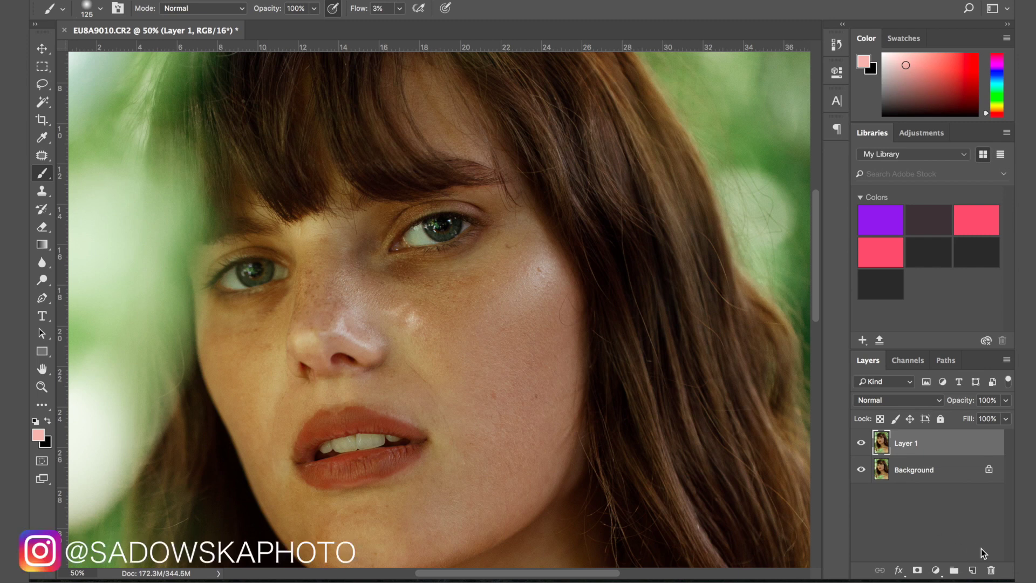
left_click(973, 570, "alt")
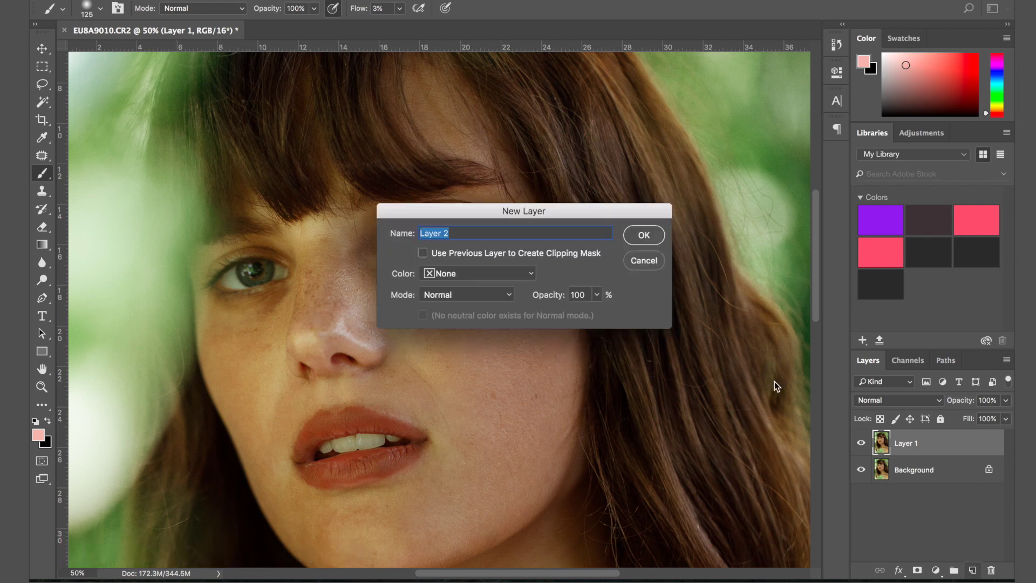
left_click(461, 294)
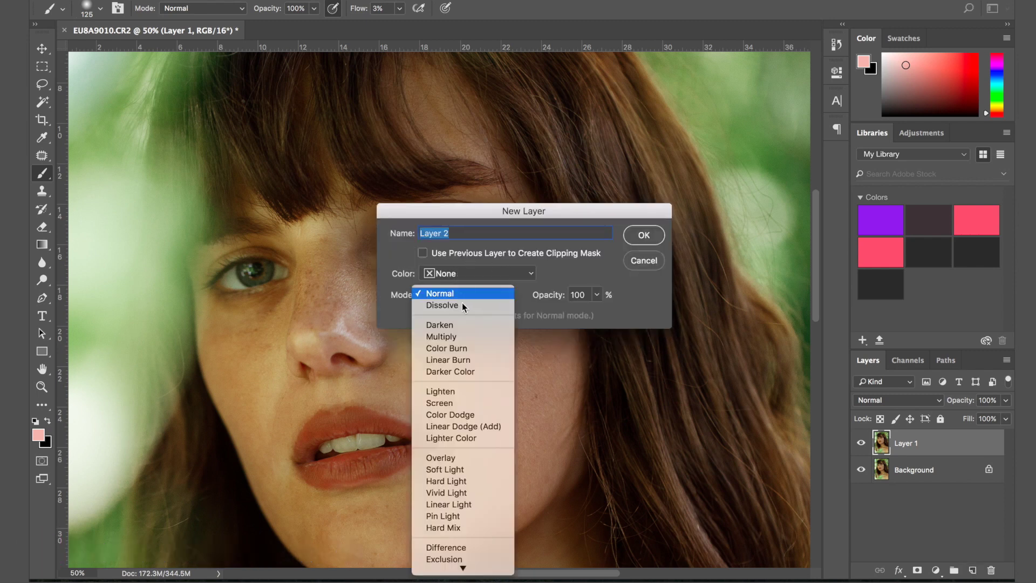
left_click(468, 472)
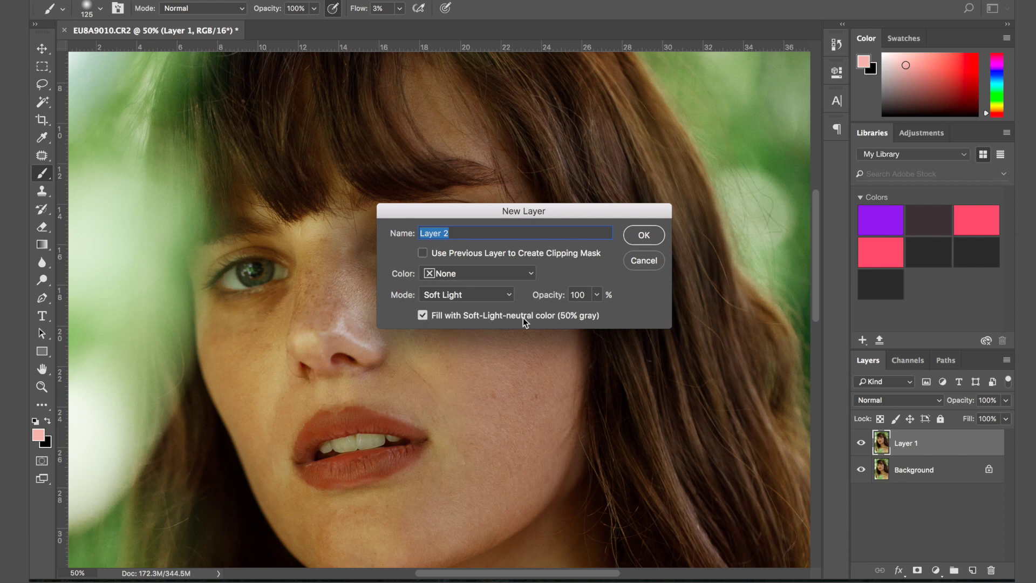
left_click(644, 236)
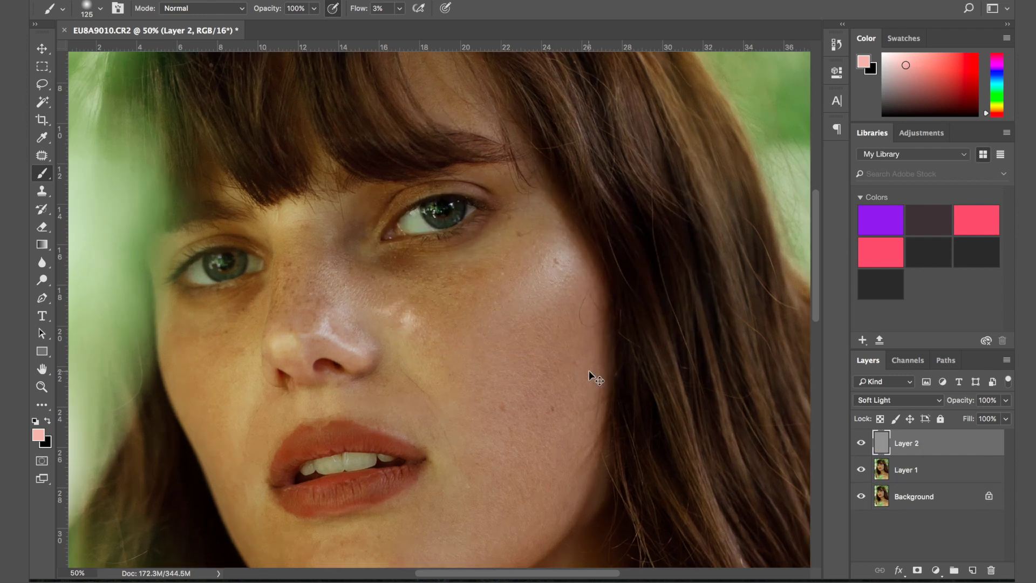
- Set the brush size to 150 and make white the foreground colour with black as the background
key("ctrl+plus")
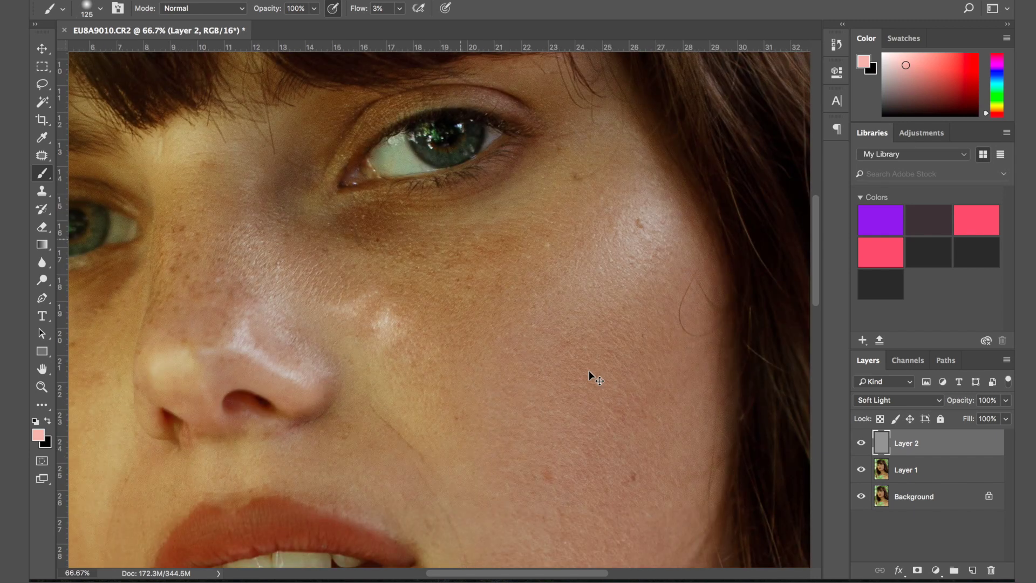
key("ctrl+plus")
scroll(589, 370, "up", 3)
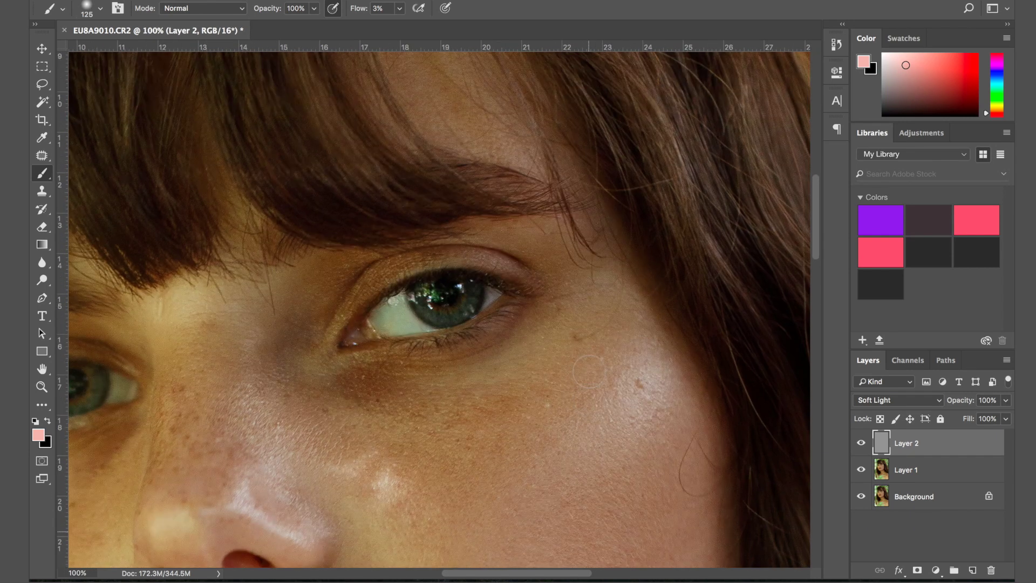
scroll(589, 370, "down", 5)
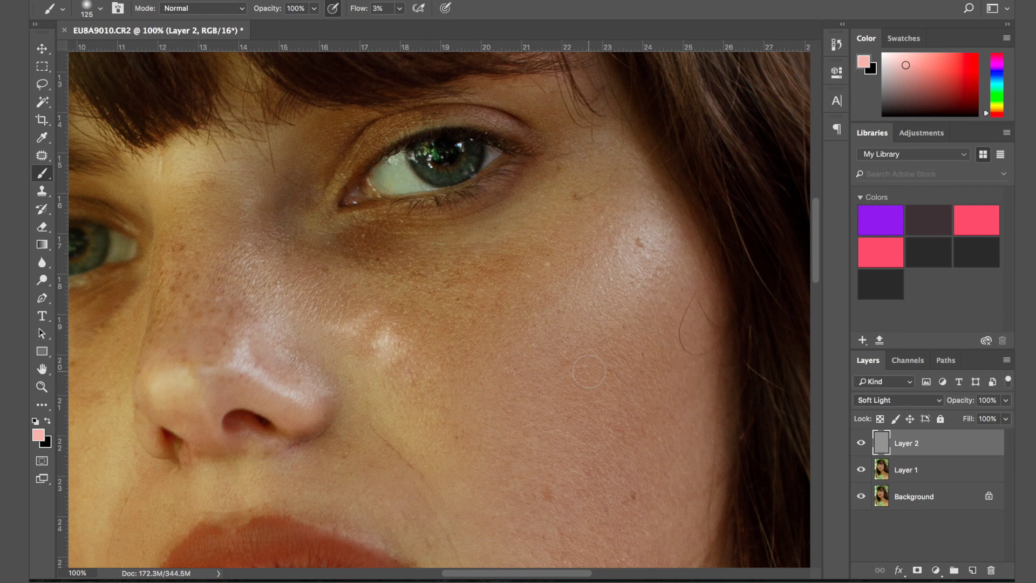
scroll(589, 371, "down", 1)
scroll(589, 372, "up", 3)
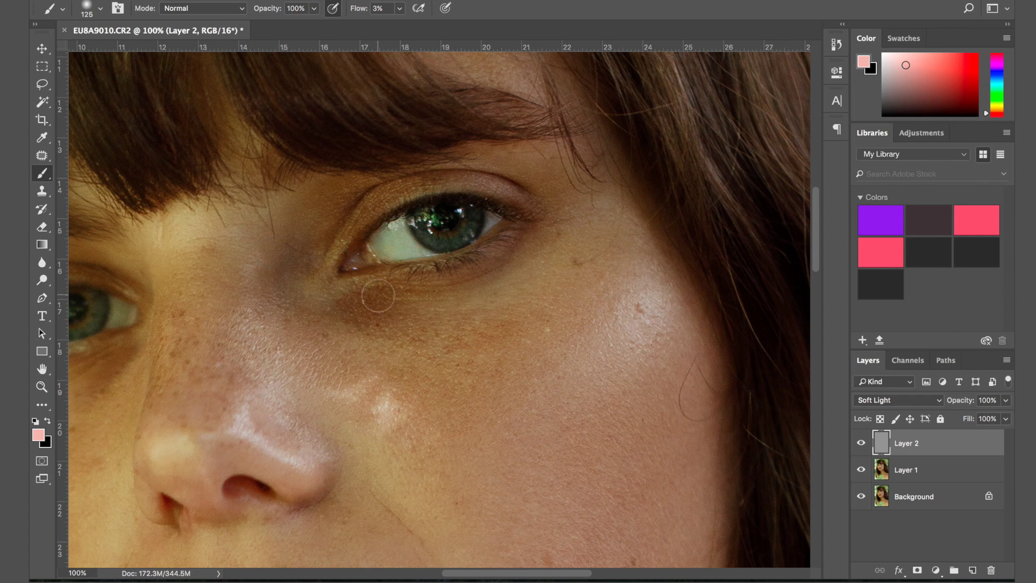
key("bracketright")
key("bracketright")
left_click(35, 421)
left_click(47, 419)
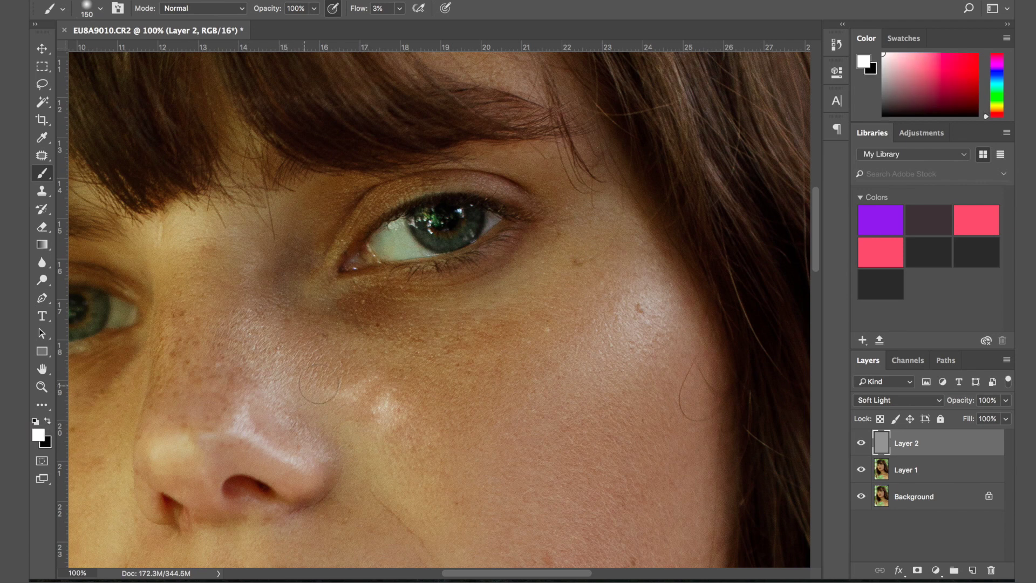
- Lighten the dark area under the inner corner of the sharper, more exposed eye with a size 70 brush
key("ctrl+plus")
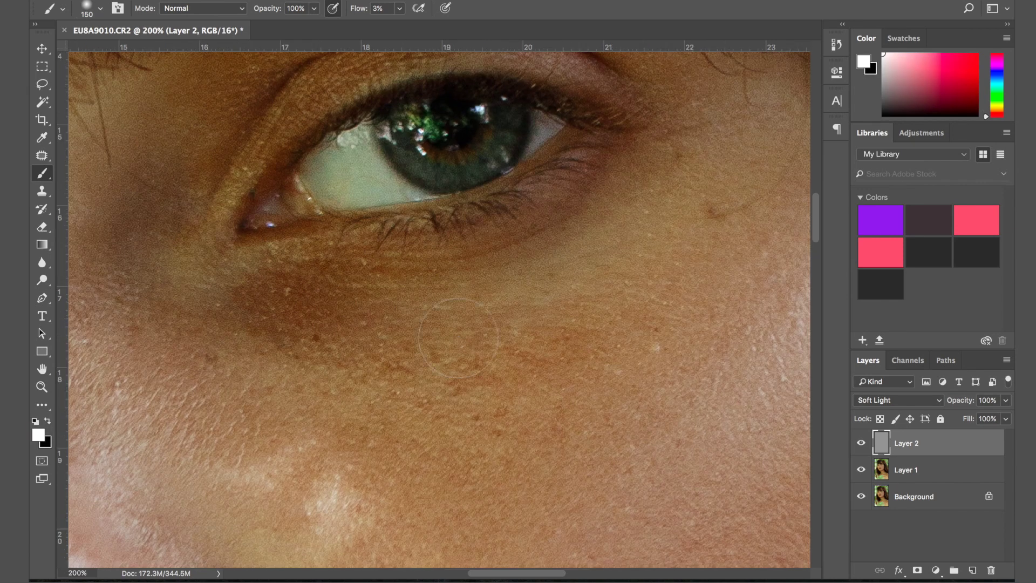
key("bracketleft")
key("bracketleft")
key("bracketleft")
key("bracketleft")
key("bracketleft")
mouse_move(284, 321)
left_mouse_down()
mouse_move(329, 322)
mouse_move(252, 316)
mouse_move(254, 297)
mouse_move(330, 286)
left_mouse_up()
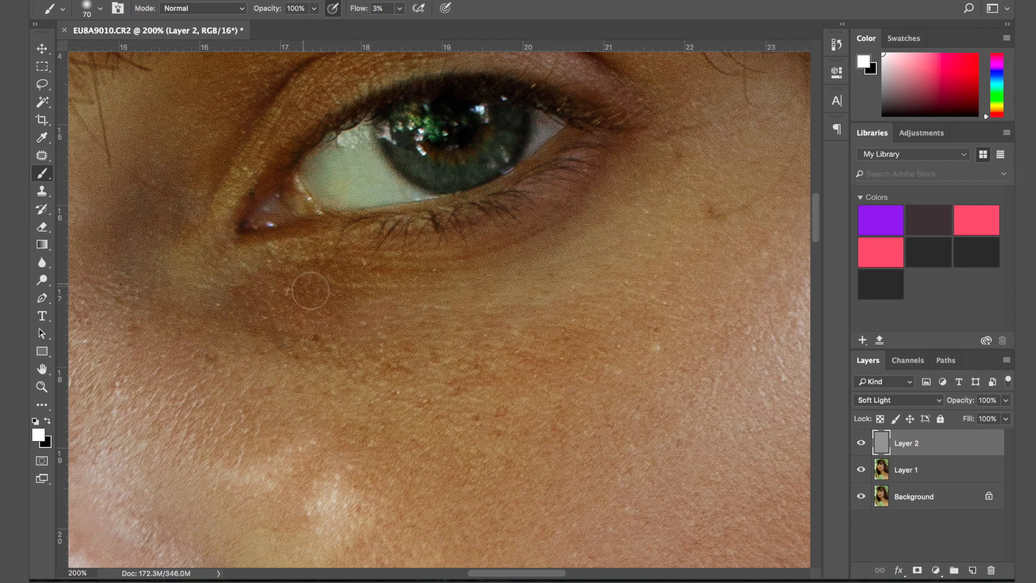
mouse_move(343, 290)
left_mouse_down()
mouse_move(313, 268)
mouse_move(440, 277)
mouse_move(309, 272)
mouse_move(241, 291)
mouse_move(255, 322)
mouse_move(293, 331)
mouse_move(280, 306)
mouse_move(326, 313)
mouse_move(284, 279)
mouse_move(291, 273)
mouse_move(529, 239)
mouse_move(574, 199)
mouse_move(610, 139)
mouse_move(538, 225)
mouse_move(309, 307)
mouse_move(301, 316)
mouse_move(355, 318)
mouse_move(356, 299)
mouse_move(337, 297)
mouse_move(300, 336)
left_mouse_up()
- Dodge the small dark patches on the skin below the same eye with a size 30 brush, then reduce it to 20
key("bracketleft")
key("bracketleft")
key("bracketleft")
key("bracketleft")
key("bracketleft")
key("bracketleft")
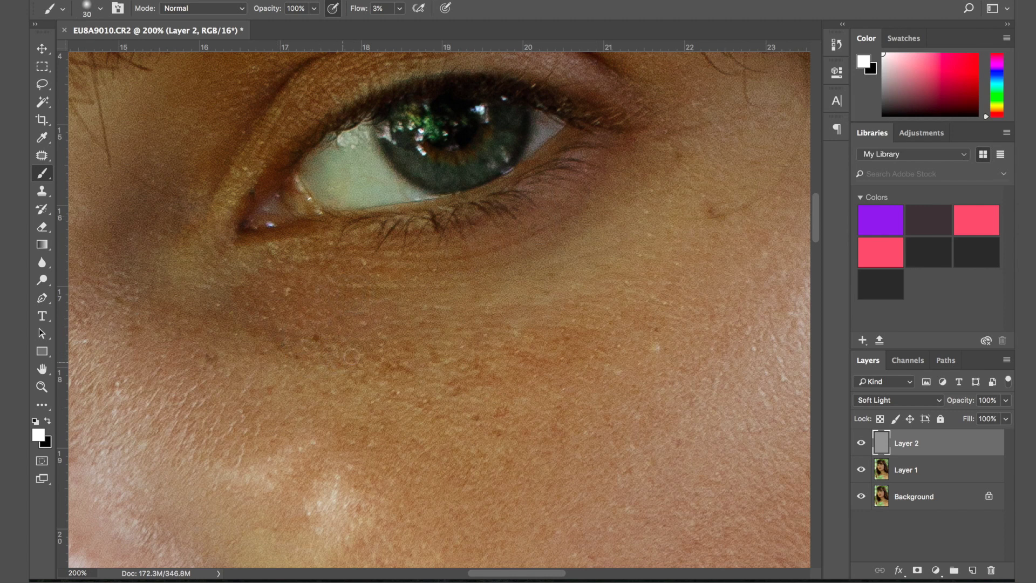
left_click(395, 368)
left_click(406, 339)
left_click(382, 337)
mouse_move(473, 364)
left_mouse_down()
mouse_move(508, 339)
mouse_move(538, 364)
mouse_move(533, 374)
left_mouse_up()
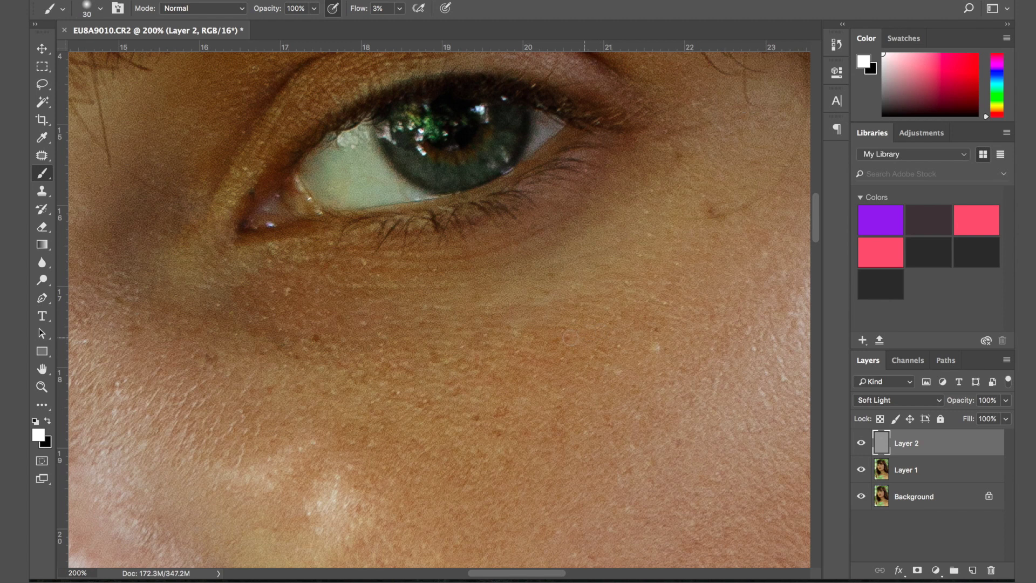
key("bracketleft")
- Lighten the shadow between the nose bridge, inner eye corner and brow with a size 100 brush, then reduce it to 80
scroll(185, 440, "left", 3)
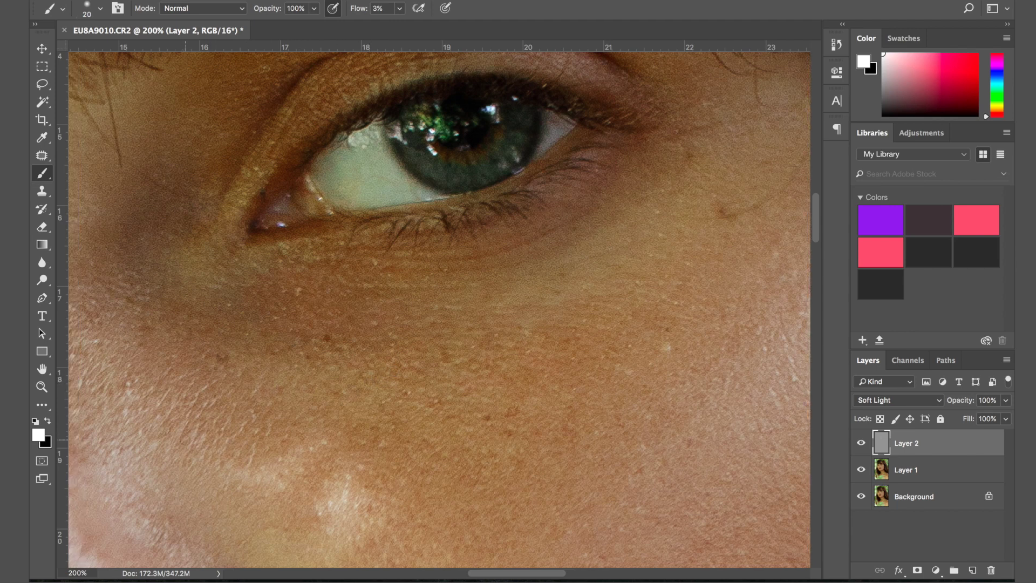
scroll(185, 440, "left", 3)
scroll(186, 440, "up", 3)
key("bracketright")
key("bracketright")
key("bracketright")
key("bracketright")
key("bracketright")
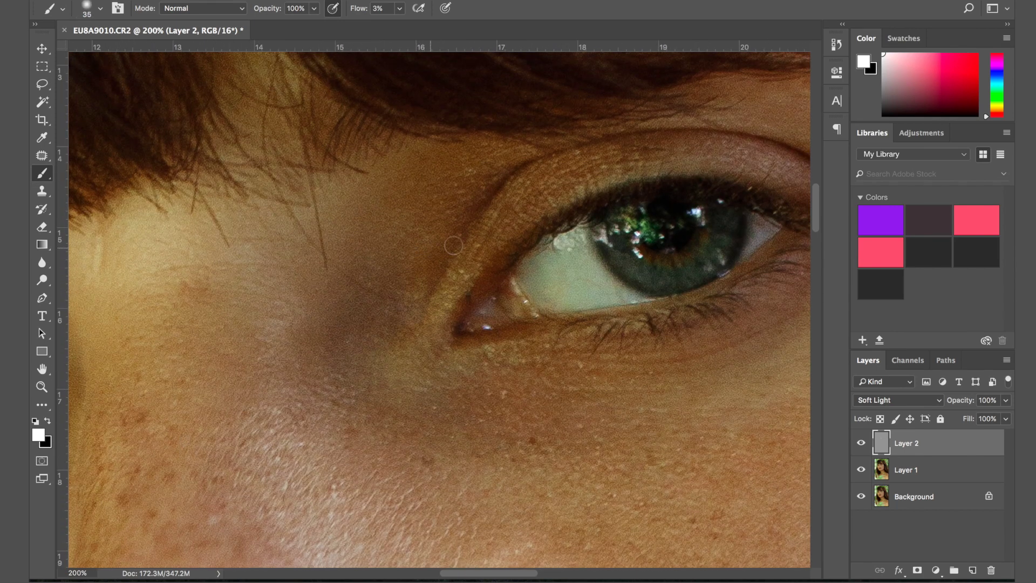
key("bracketright")
key("bracketright")
key("bracketright")
key("bracketright")
key("bracketright")
key("bracketright")
mouse_move(361, 335)
left_mouse_down()
mouse_move(364, 390)
mouse_move(351, 340)
mouse_move(391, 262)
mouse_move(393, 328)
mouse_move(364, 309)
mouse_move(339, 329)
mouse_move(340, 382)
mouse_move(419, 259)
left_mouse_up()
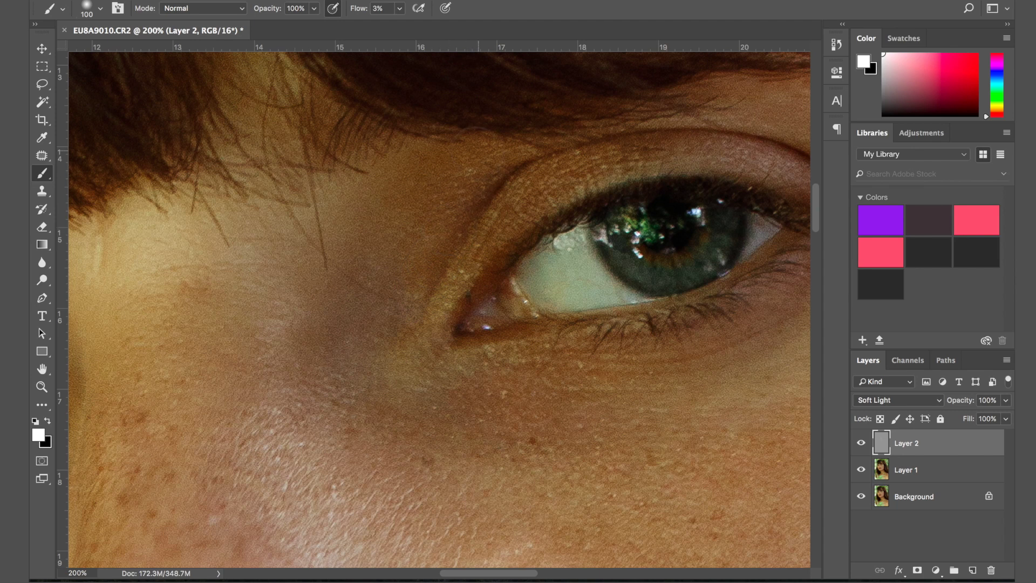
mouse_move(447, 164)
left_mouse_down()
mouse_move(460, 189)
mouse_move(428, 216)
mouse_move(434, 229)
left_mouse_up()
key("bracketleft")
key("bracketleft")
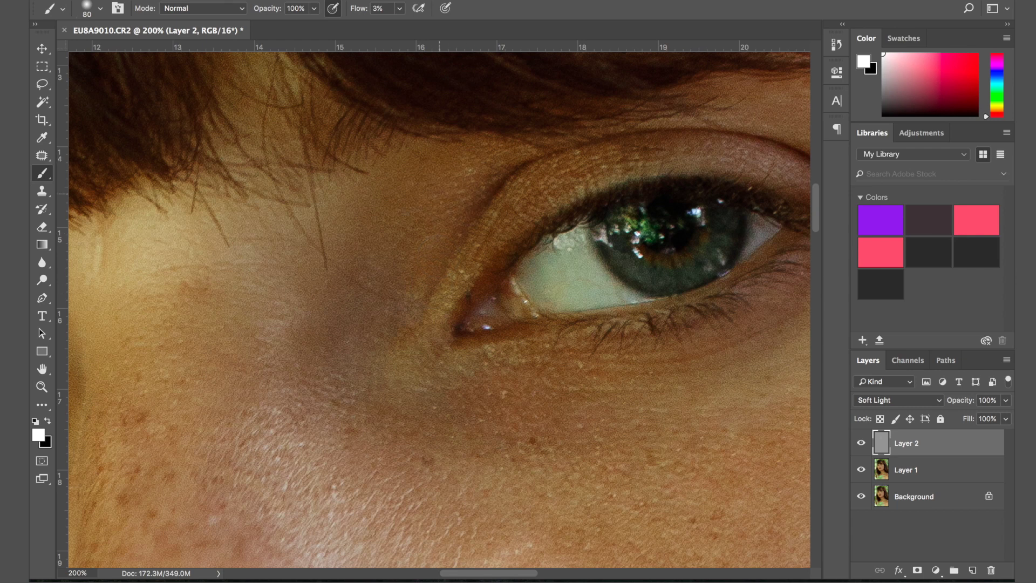
- Hide and show the gray Soft Light layer to compare the face before and after dodging
scroll(412, 231, "down", 3)
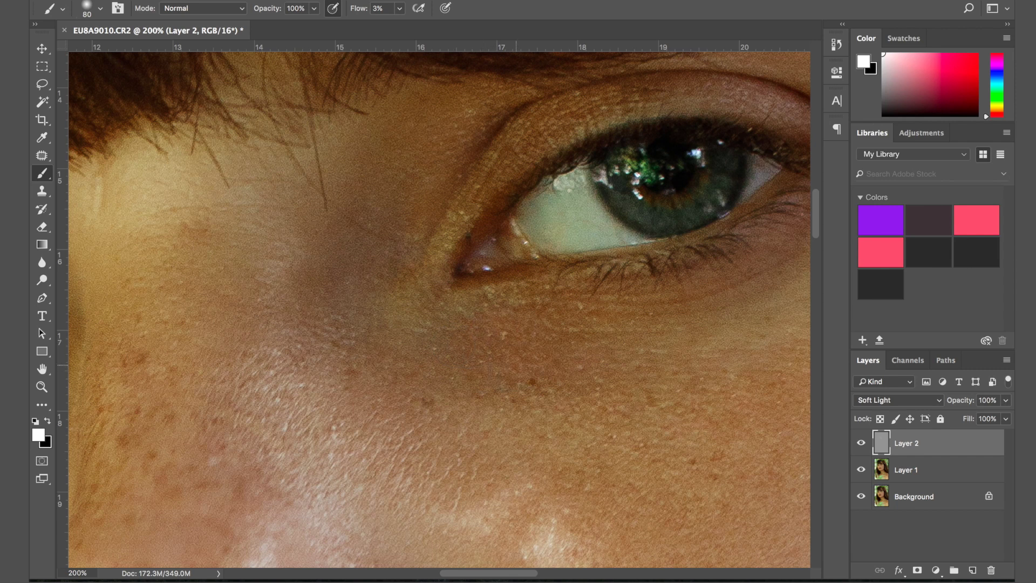
scroll(564, 367, "down", 1)
key("super+minus")
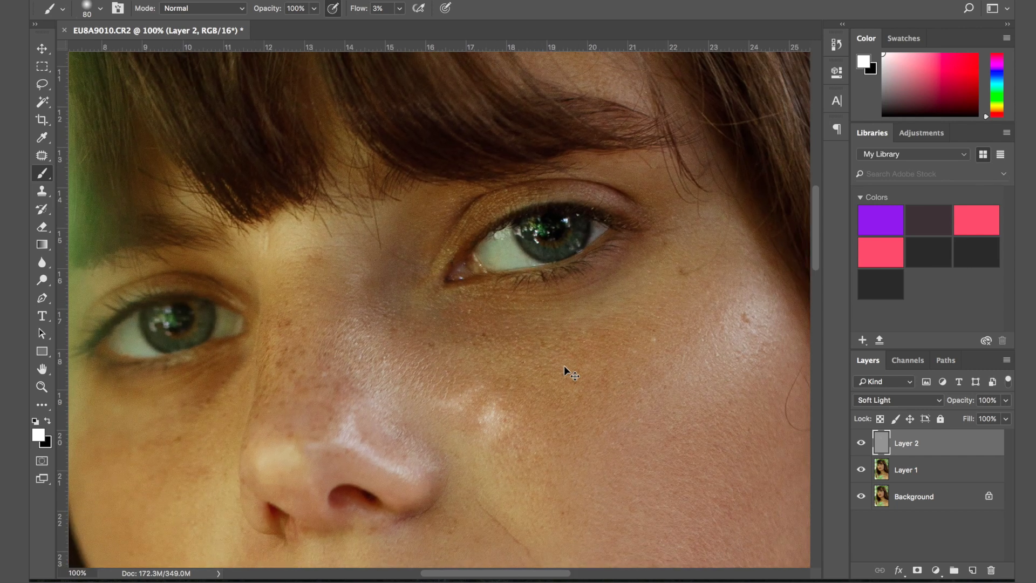
left_click(861, 443)
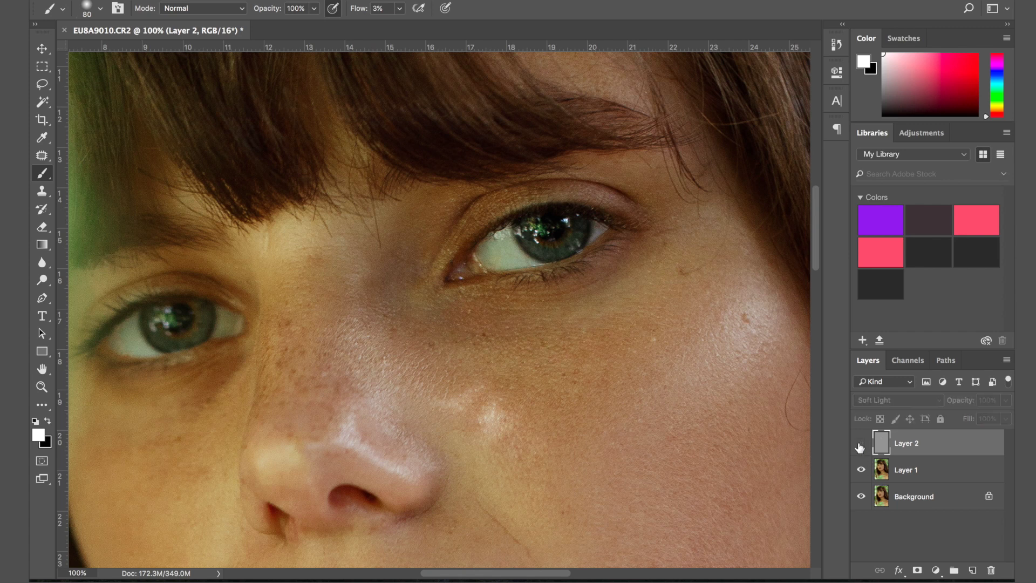
left_click(862, 445)
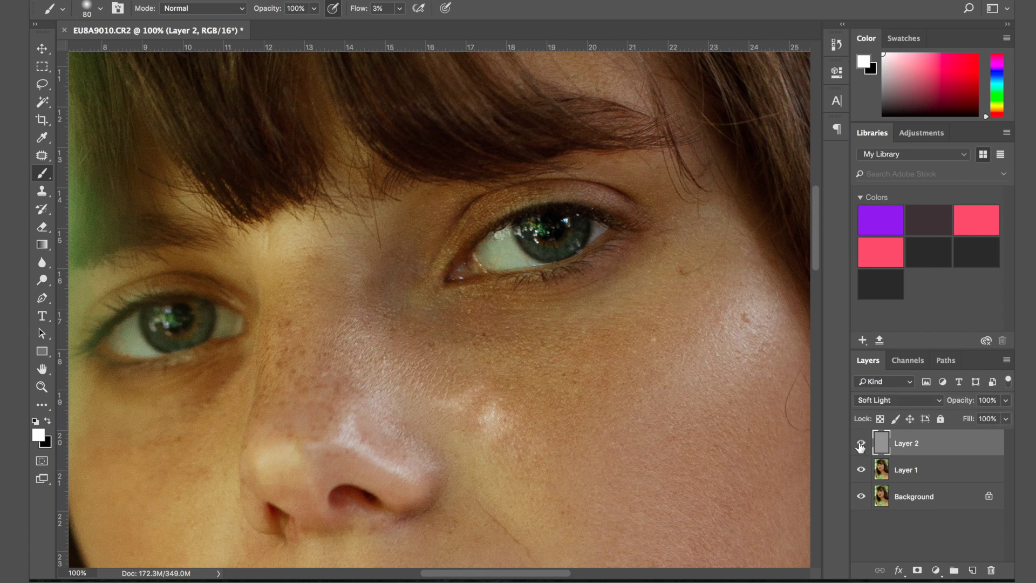
- Lighten the shadows under the other eye with a size 50 brush
scroll(551, 254, "down", 3)
scroll(496, 292, "left", 9)
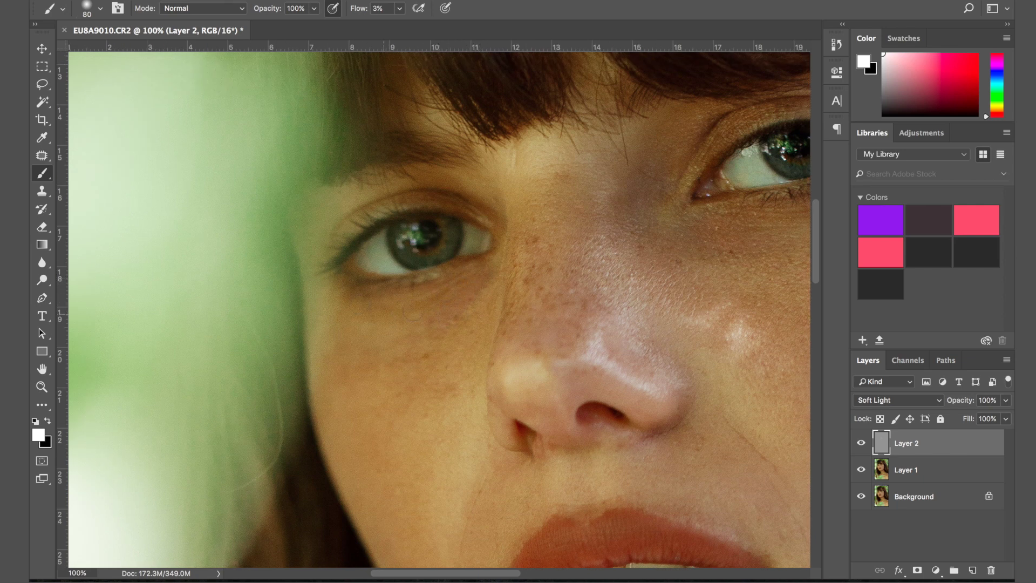
key("bracketleft")
key("bracketleft")
key("bracketleft")
mouse_move(413, 310)
left_mouse_down()
mouse_move(460, 292)
mouse_move(372, 309)
mouse_move(420, 299)
left_mouse_up()
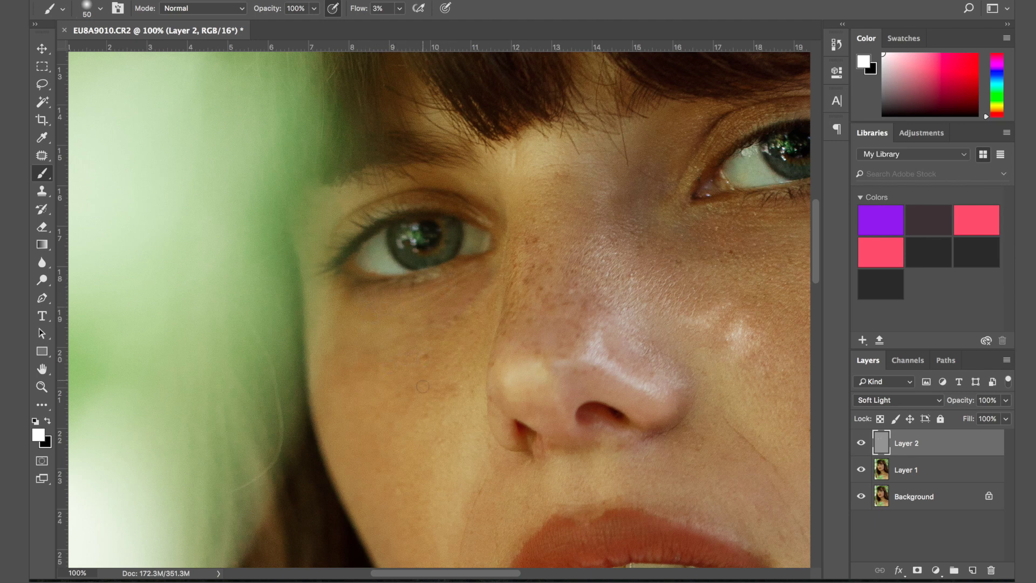
mouse_move(491, 273)
left_mouse_down()
mouse_move(443, 310)
mouse_move(453, 295)
left_mouse_up()
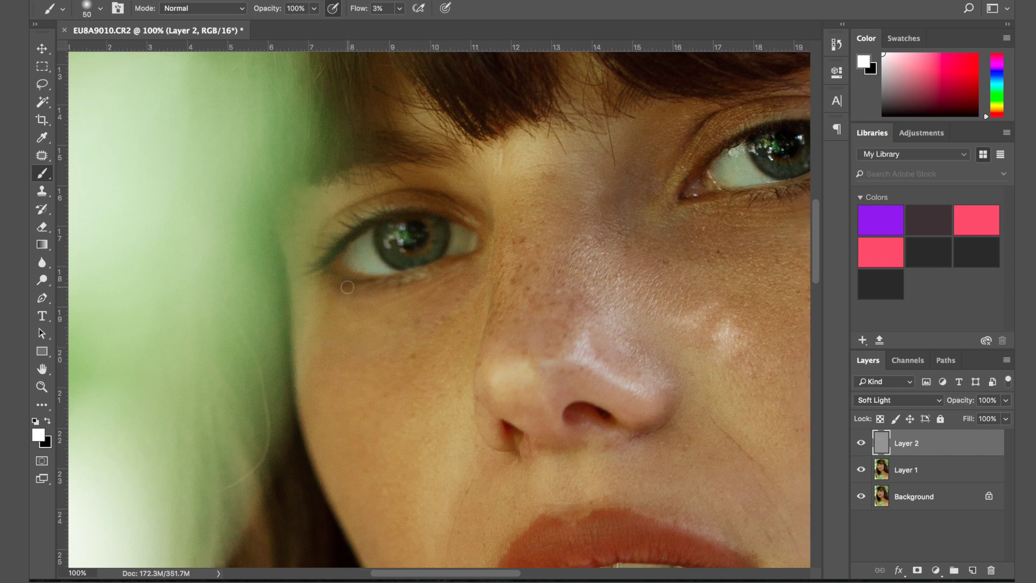
- Lighten the skin above the upper lip and along the smile fold beside the nose with a size 90 brush
scroll(347, 287, "right", 5)
scroll(347, 287, "down", 2)
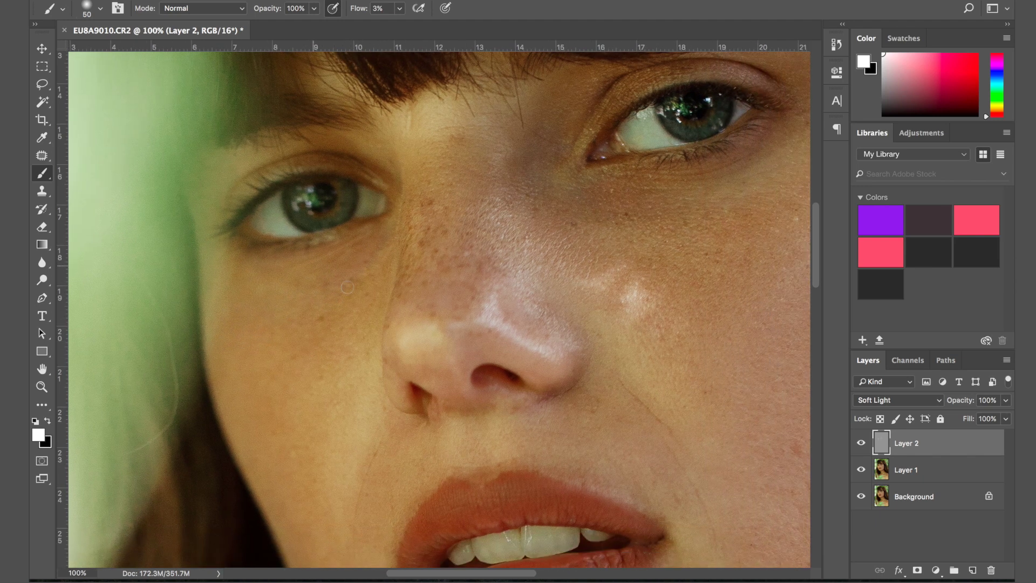
key("bracketright")
key("bracketright")
key("bracketright")
key("bracketright")
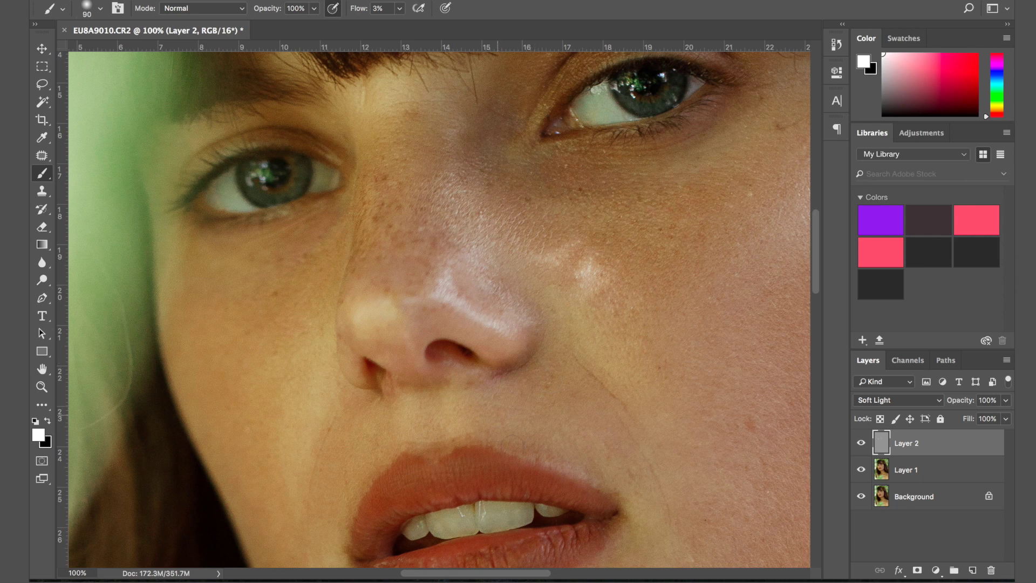
mouse_move(514, 447)
left_mouse_down()
mouse_move(604, 483)
mouse_move(525, 455)
left_mouse_up()
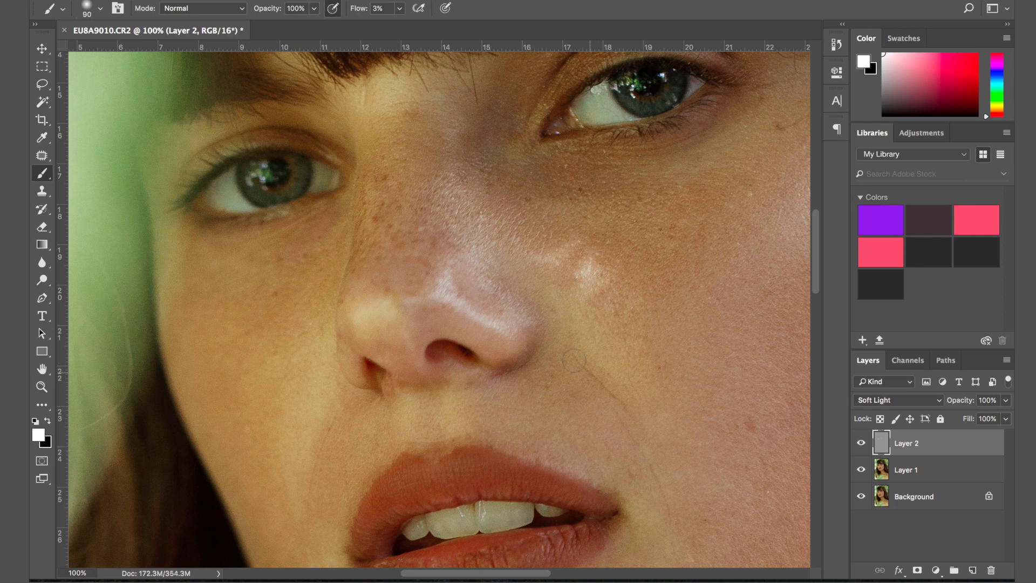
left_click_drag(575, 360, 508, 376)
- Brighten the skin along the upper edge of the lips with a size 70 brush
key("bracketleft")
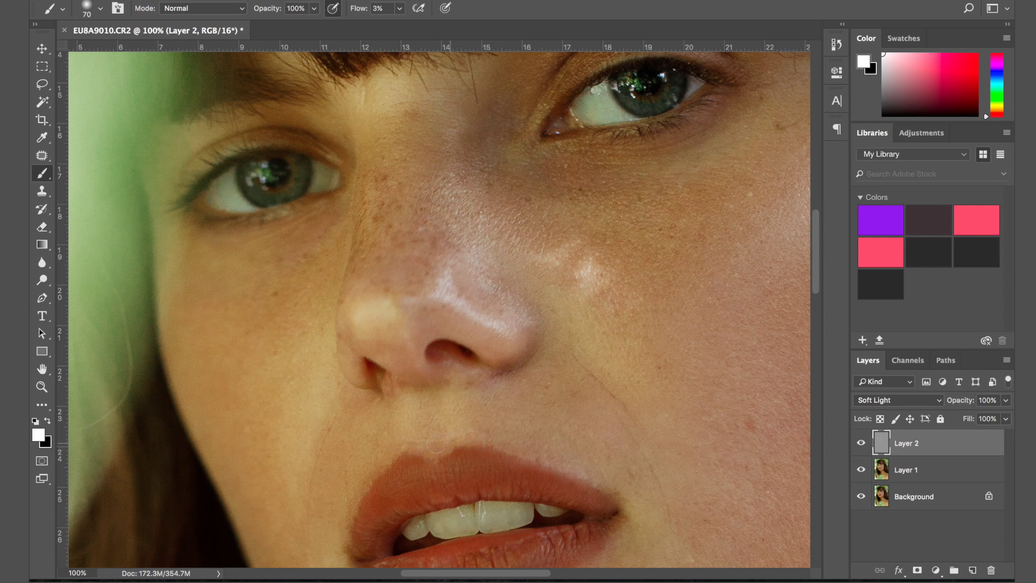
left_click_drag(419, 446, 479, 427)
scroll(621, 494, "down", 5)
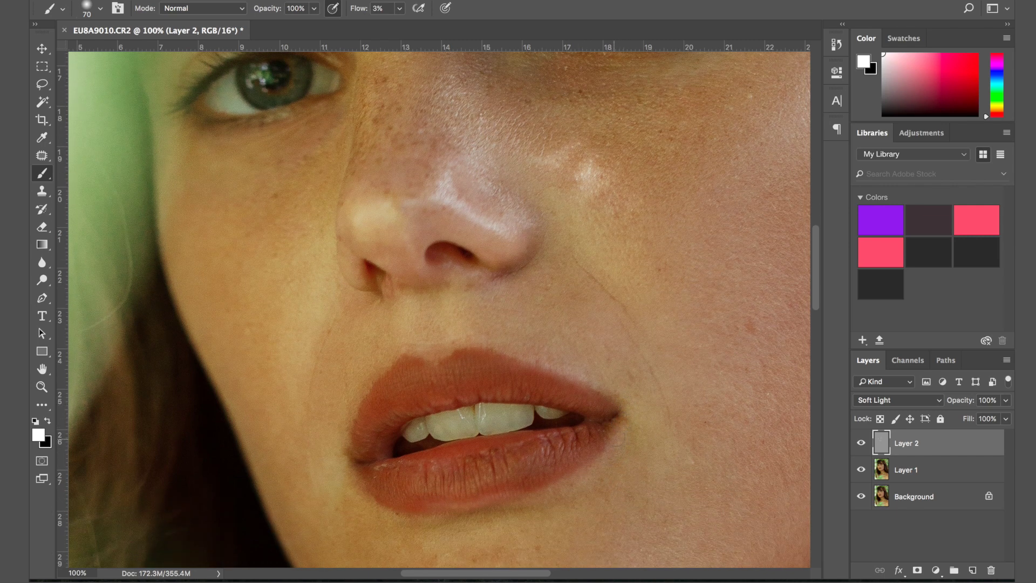
- Lighten the dark patches on the chin below the lower lip with a size 40 brush
scroll(617, 438, "down", 2)
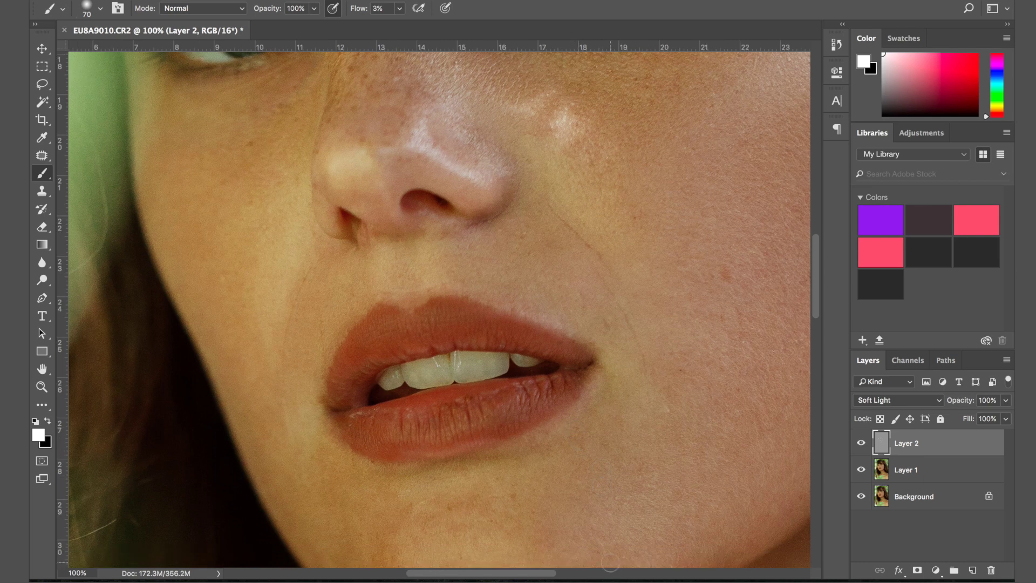
key("bracketleft")
key("bracketleft")
scroll(421, 521, "down", 3)
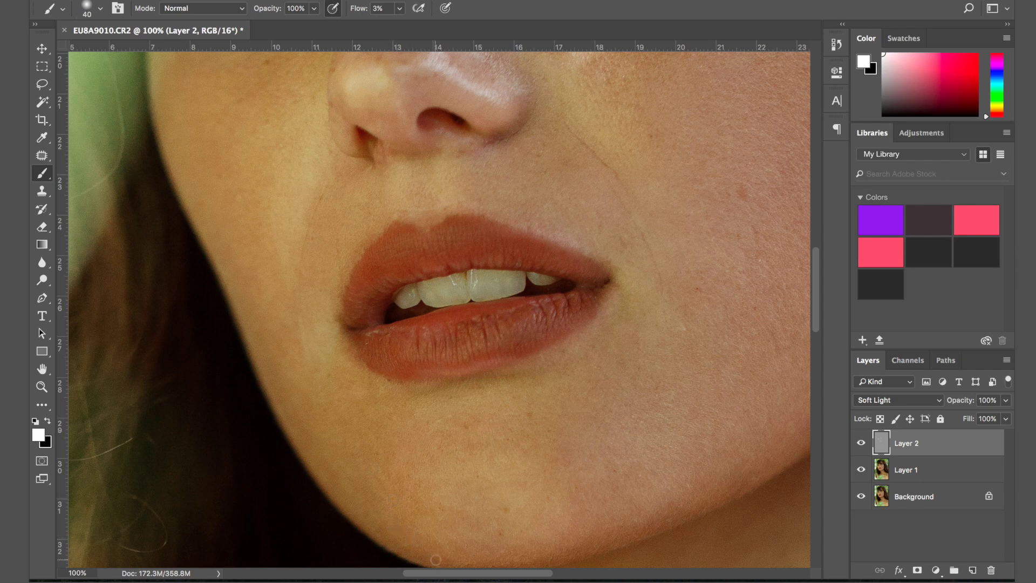
left_click_drag(381, 530, 403, 526)
- Hide and show the gray Soft Light layer to compare the chin and mouth area before and after dodging
left_click(862, 443)
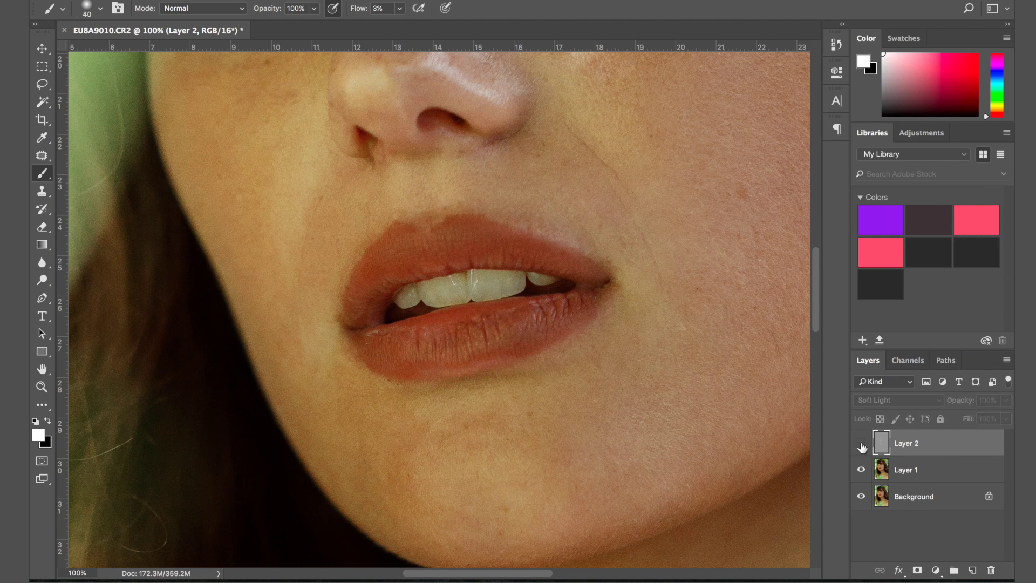
left_click(861, 443)
scroll(366, 322, "up", 3)
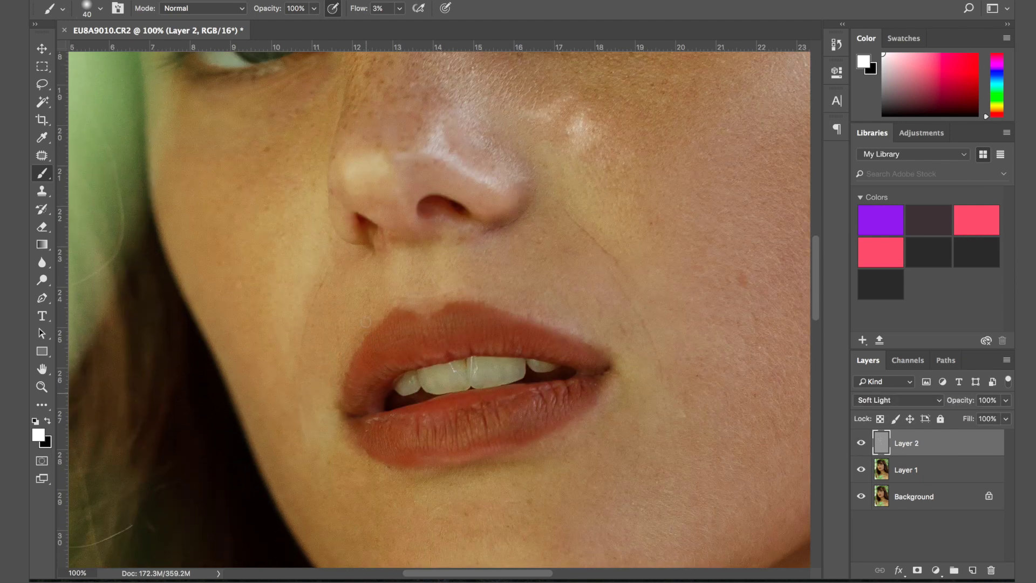
- Lighten small dark patches on the cheek with a size 30 brush
scroll(366, 322, "down", 2)
scroll(366, 322, "right", 5)
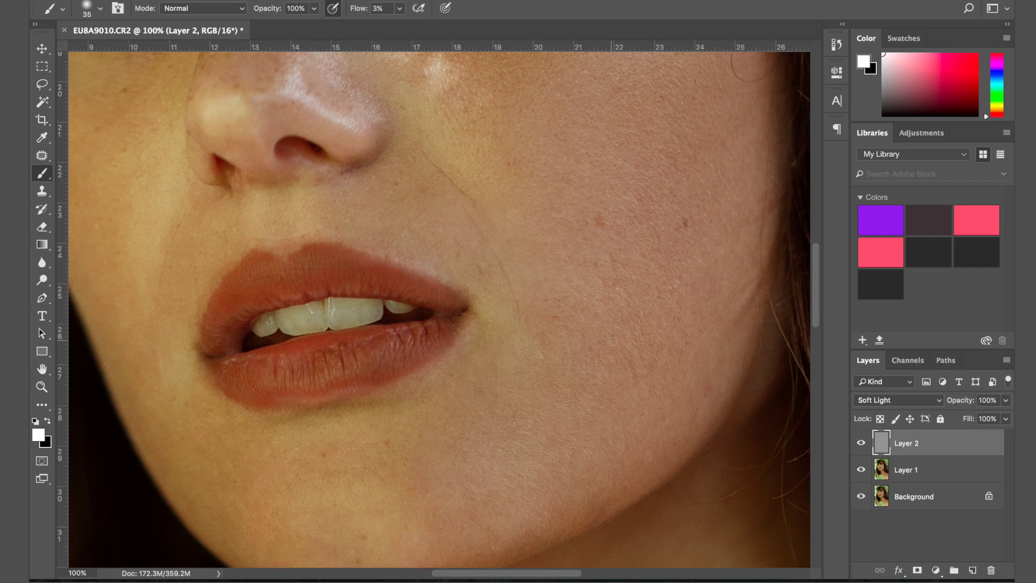
key("bracketleft")
scroll(612, 304, "up", 10)
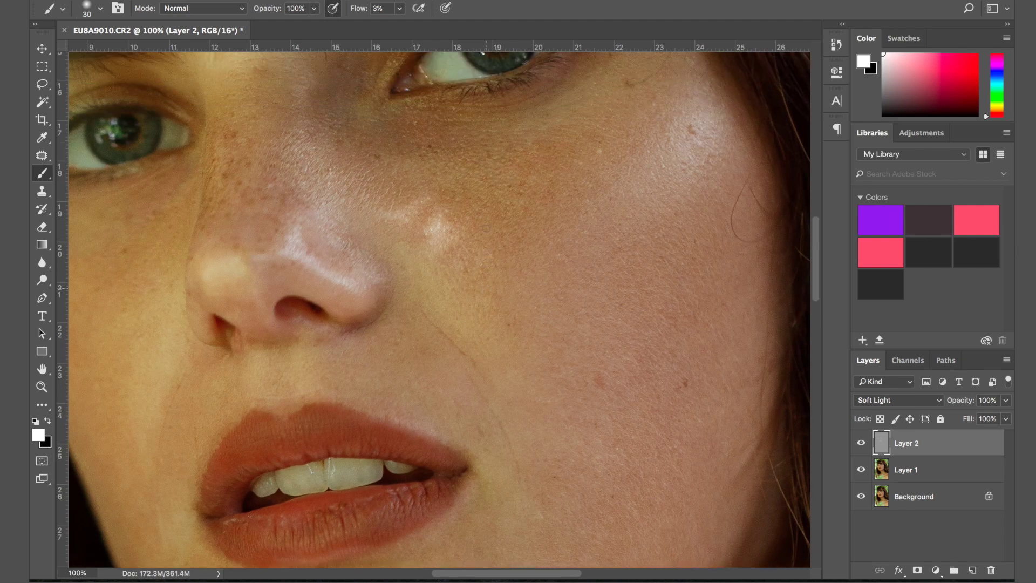
- Brighten the skin between the nose and the upper lip with a size 150 brush
scroll(473, 228, "left", 5)
scroll(400, 291, "down", 3)
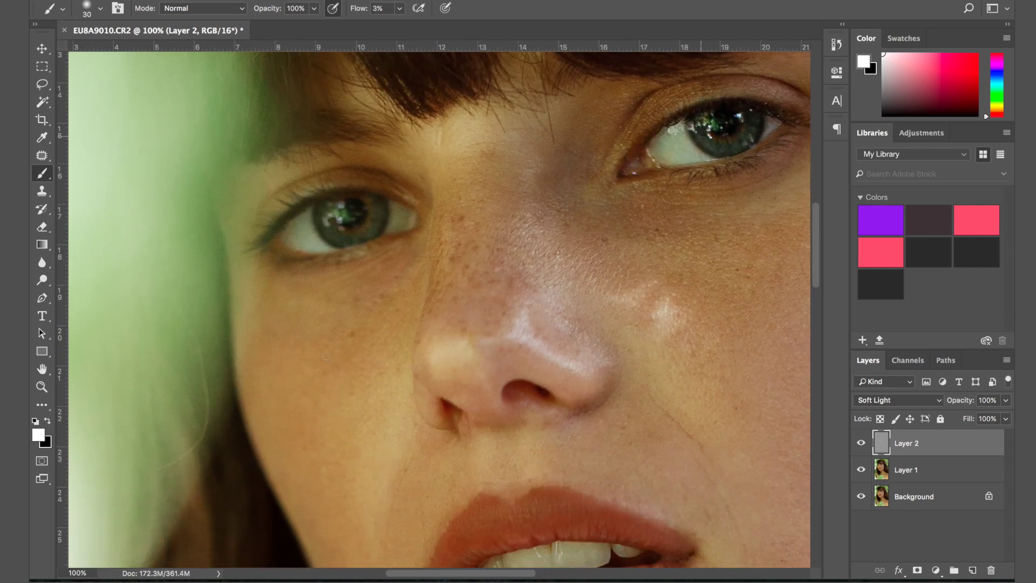
key("bracketright")
key("bracketright")
key("bracketright")
key("bracketright")
key("bracketright")
key("bracketright")
key("bracketright")
key("bracketright")
key("bracketright")
scroll(257, 367, "down", 5)
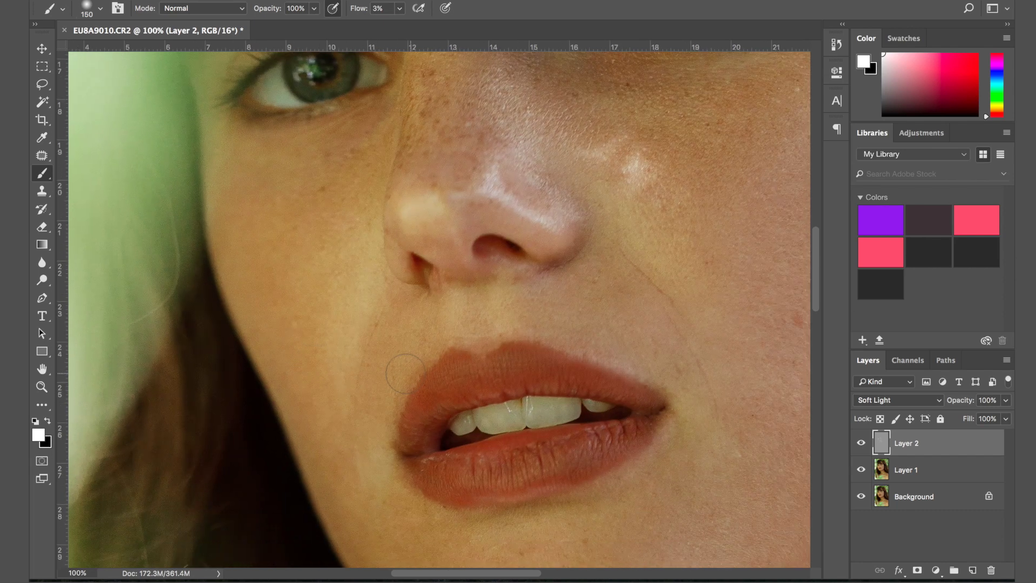
mouse_move(413, 294)
left_mouse_down()
mouse_move(370, 426)
mouse_move(381, 351)
mouse_move(475, 300)
left_mouse_up()
- Lighten the fold running from the nostril toward the mouth corner with a size 70 brush
key("bracketleft")
key("bracketleft")
key("bracketleft")
key("bracketleft")
key("bracketleft")
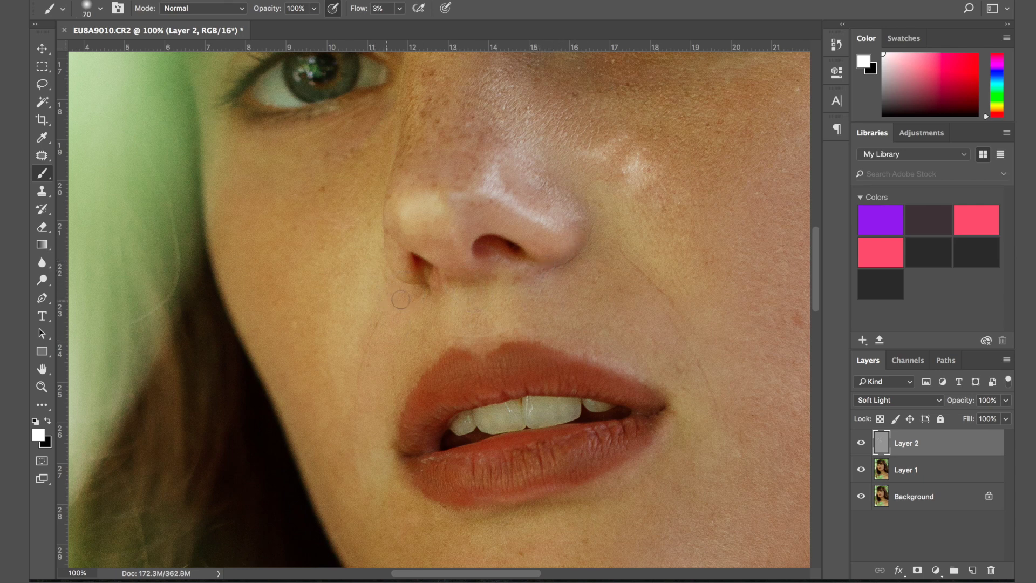
mouse_move(401, 299)
left_mouse_down()
mouse_move(385, 351)
mouse_move(383, 424)
mouse_move(434, 351)
mouse_move(416, 328)
left_mouse_up()
scroll(391, 324, "up", 3)
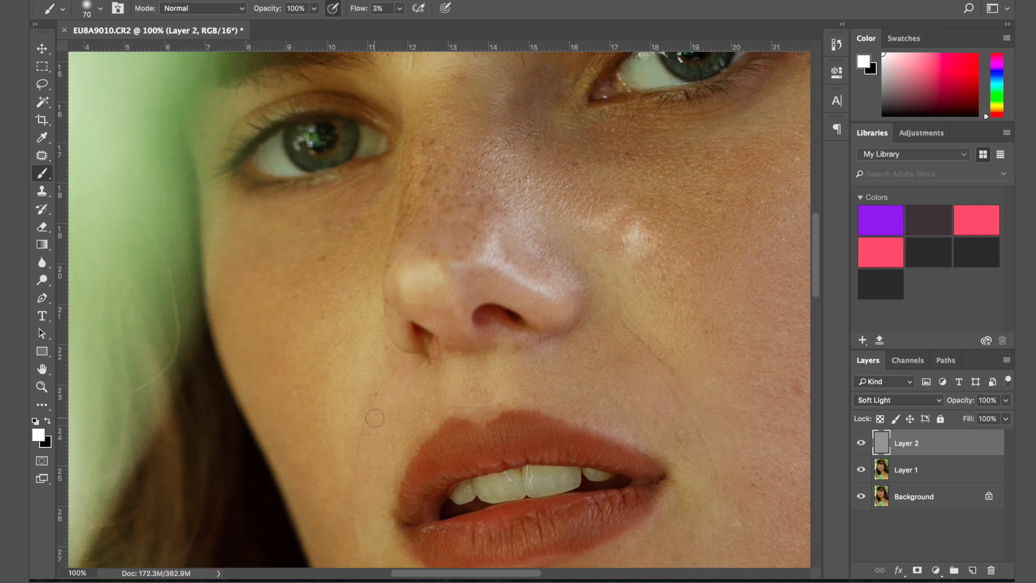
scroll(375, 418, "down", 2)
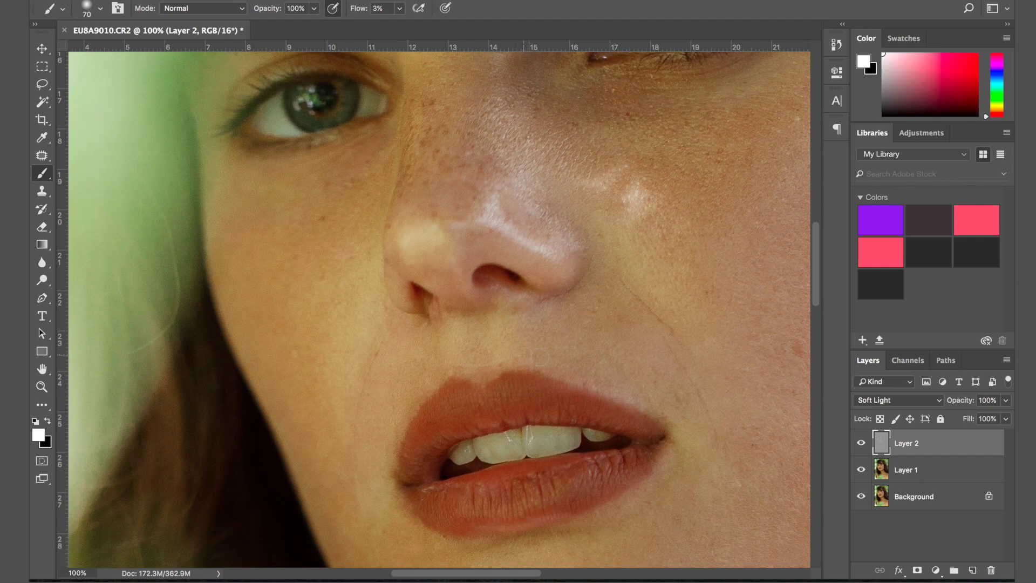
scroll(554, 320, "right", 3)
scroll(553, 320, "down", 1)
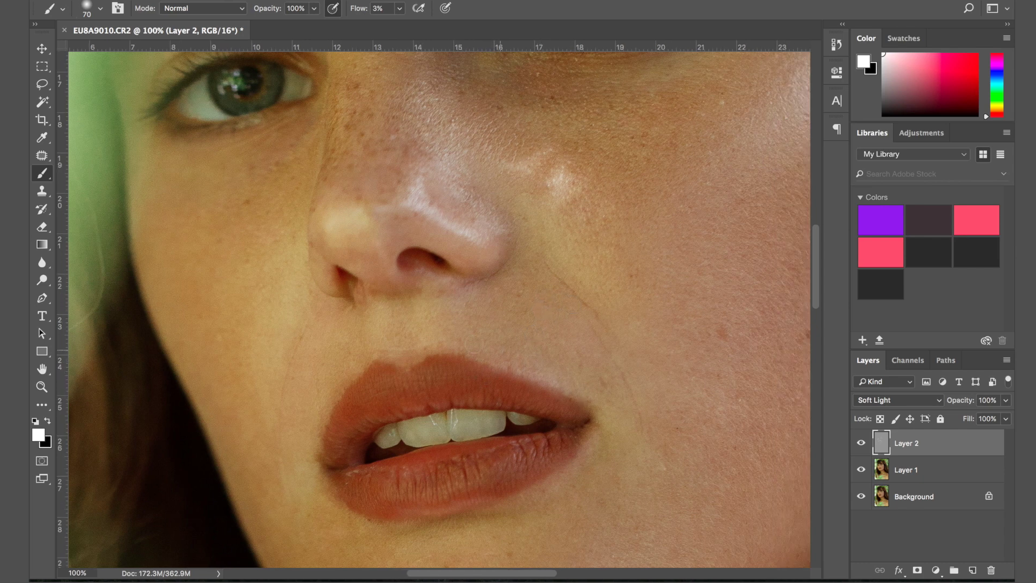
- Compare the whole portrait with the gray Soft Light layer hidden and shown
key("ctrl+minus")
key("ctrl+minus")
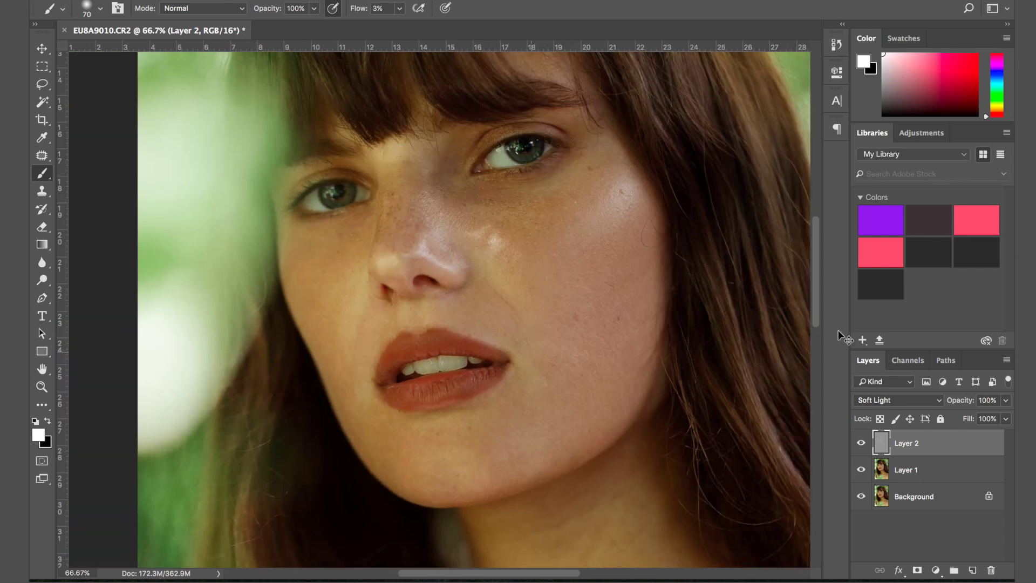
left_click(862, 443)
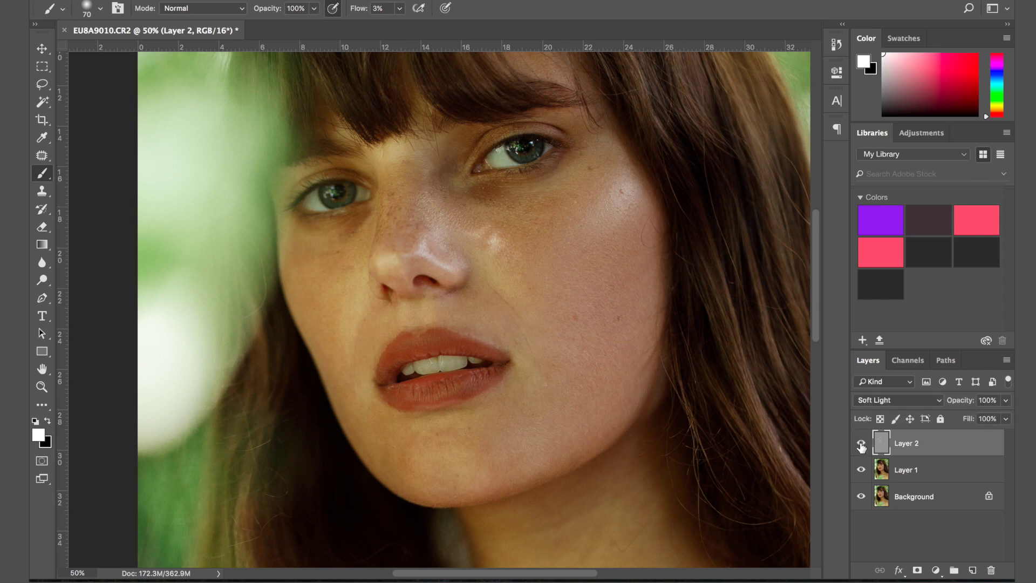
left_click(862, 443)
left_click(861, 444)
key("ctrl+0")
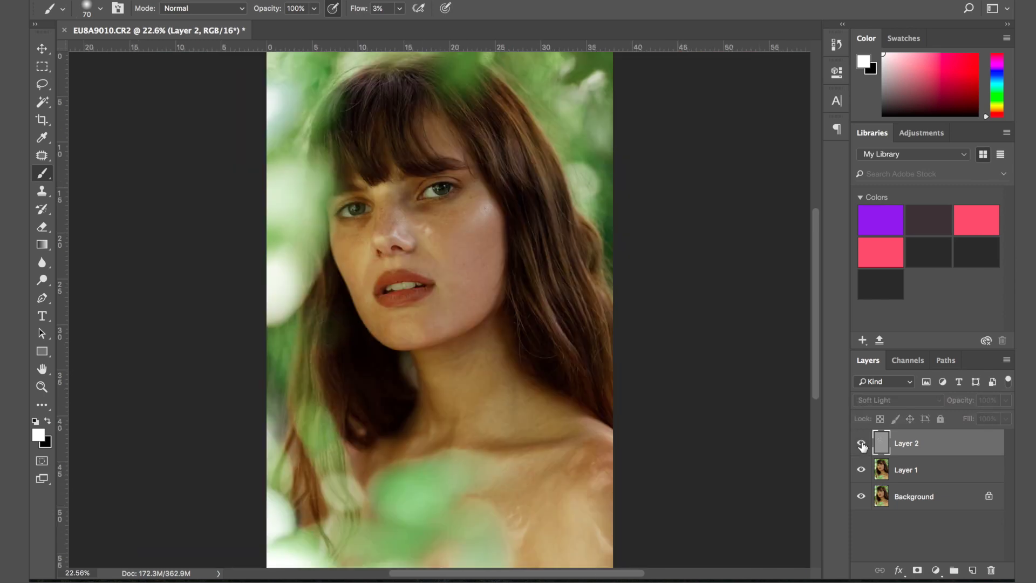
left_click(861, 444)
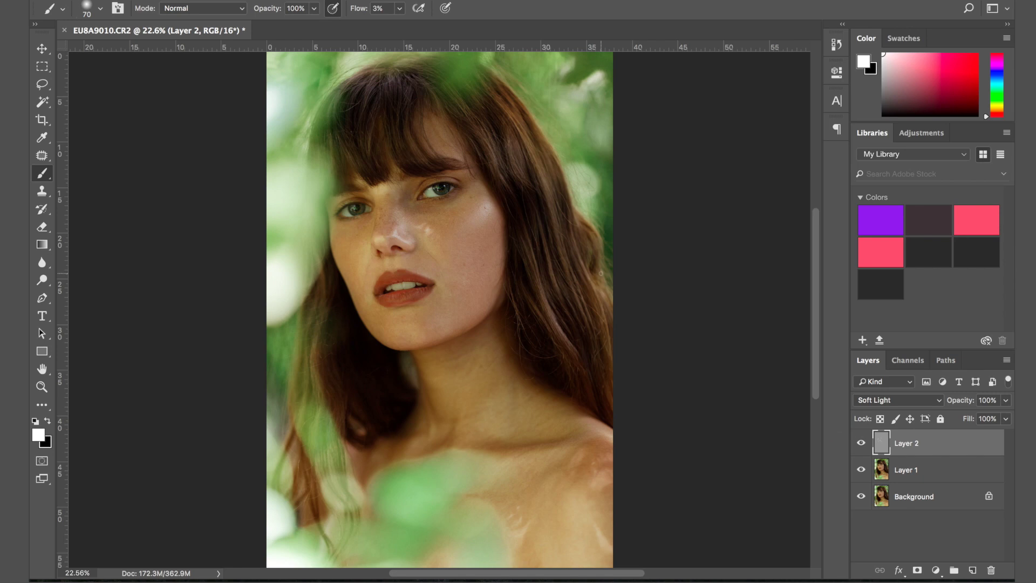
- Dodge broader areas of the facial skin with a size 150 brush and fit the whole portrait in view
key("super+plus")
key("super+plus")
key("super+plus")
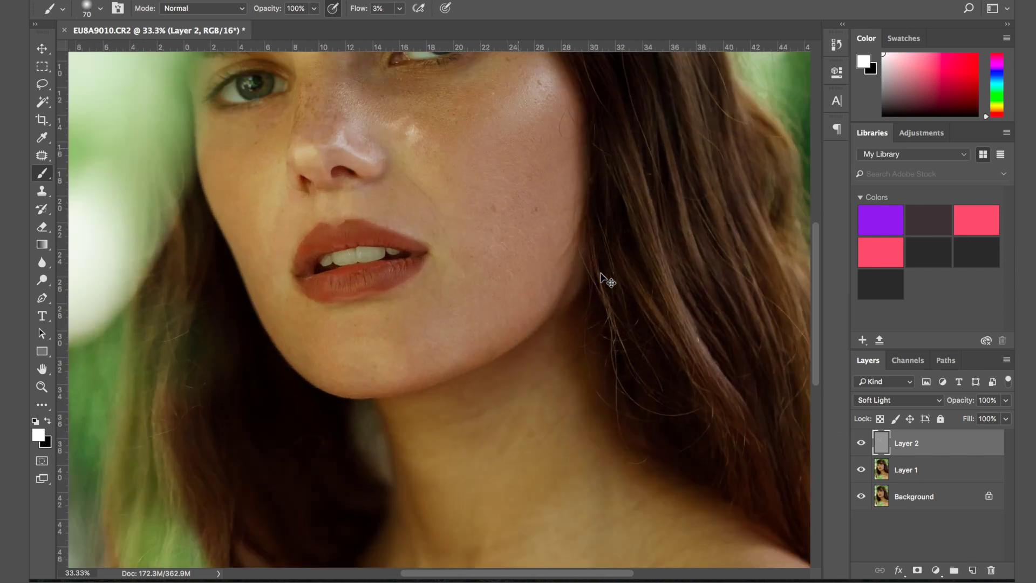
scroll(600, 274, "up", 5)
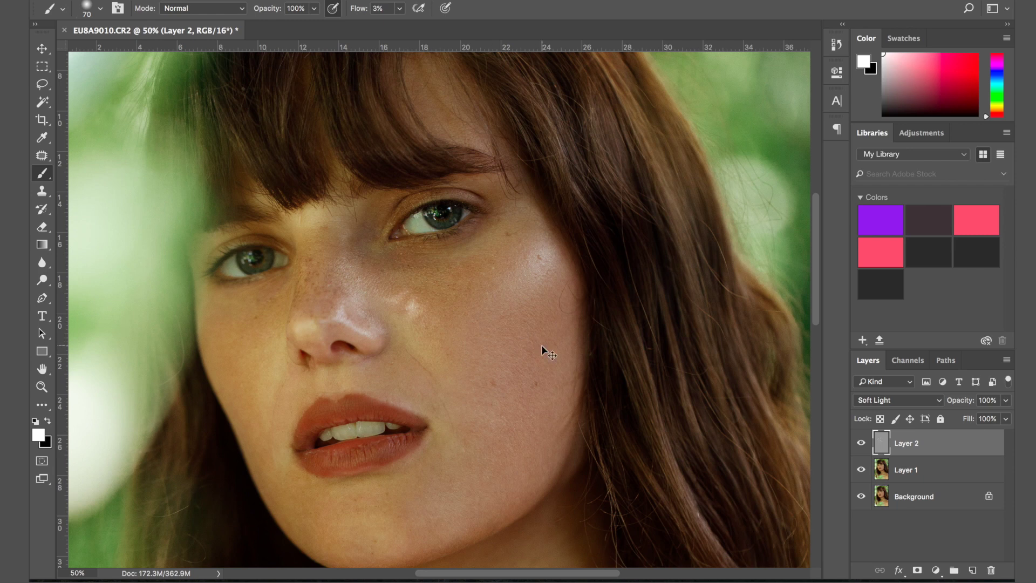
key("bracketright")
key("bracketright")
key("bracketright")
key("ctrl+0")
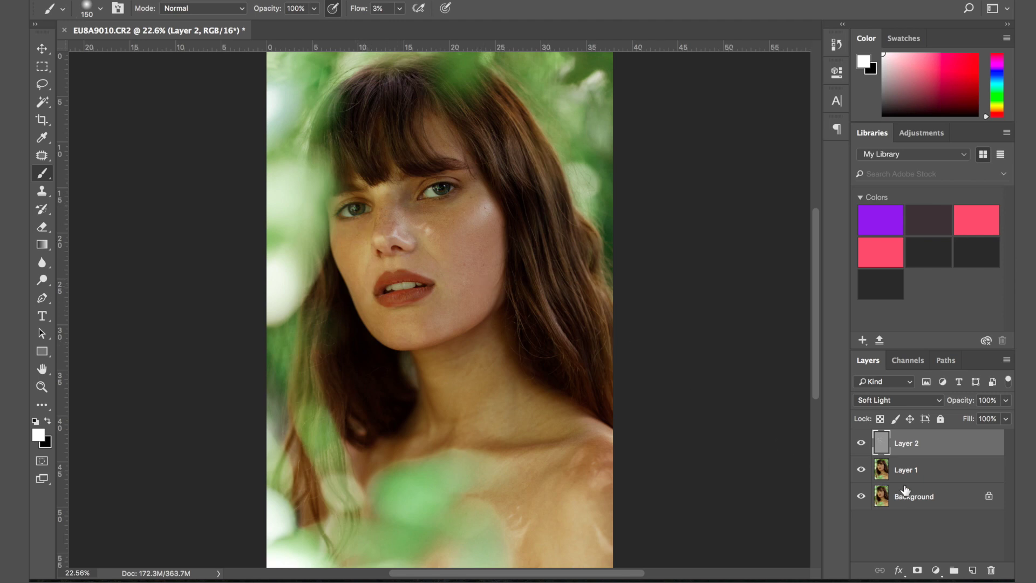
- Add a new empty layer directly above Layer 1 and set its blend mode to Color
left_click(913, 470)
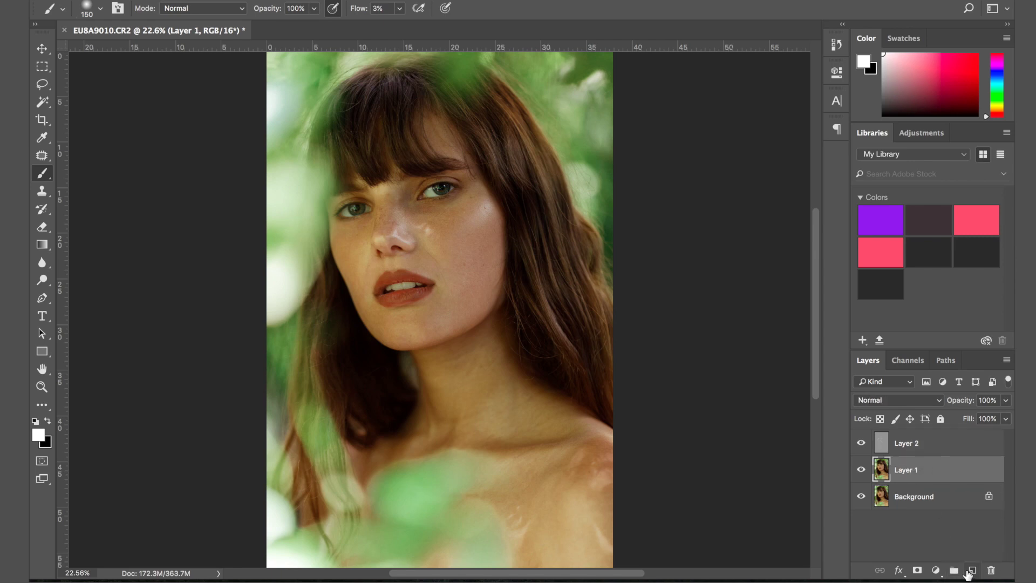
left_click(971, 571)
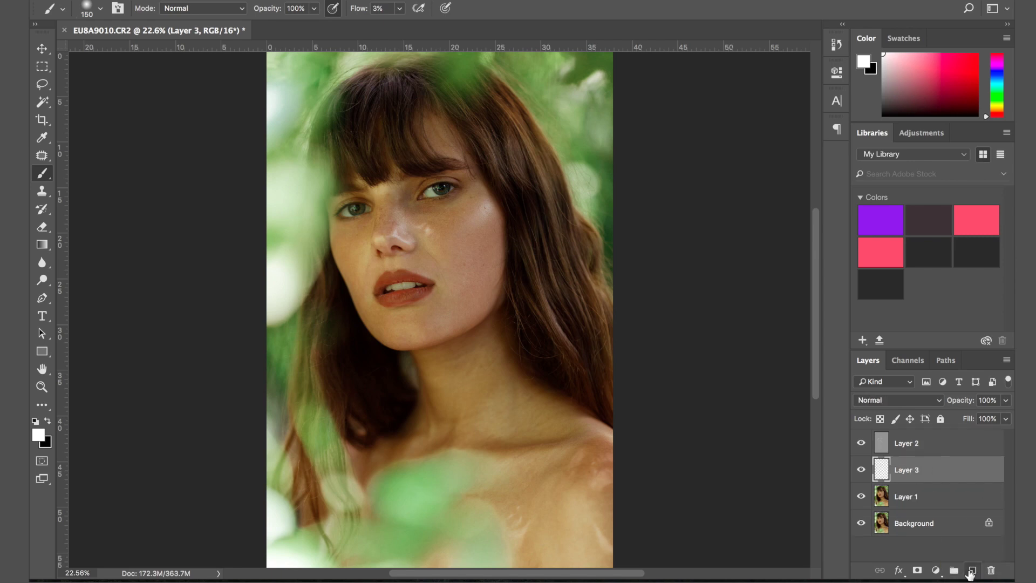
left_click(899, 400)
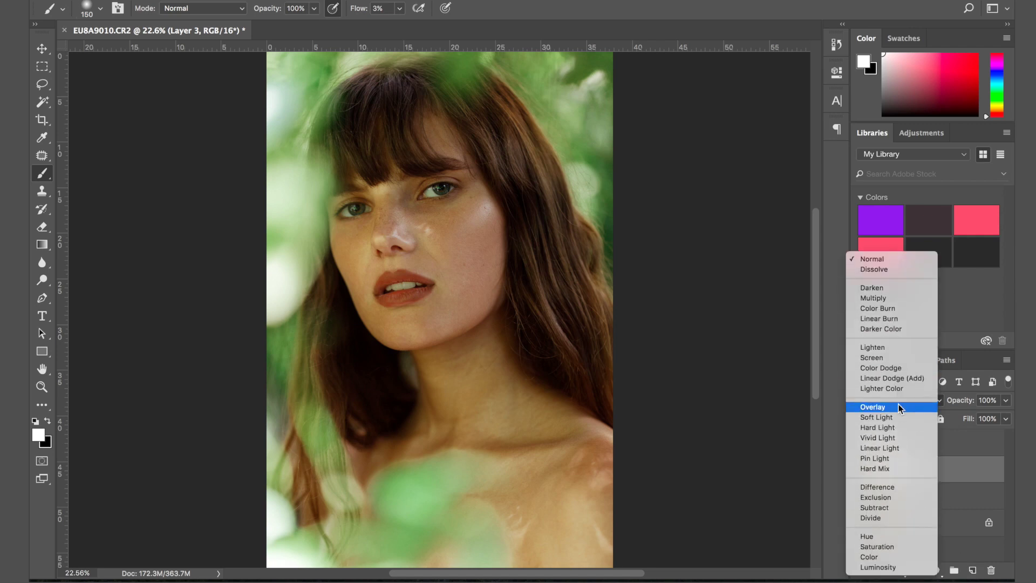
left_click(870, 560)
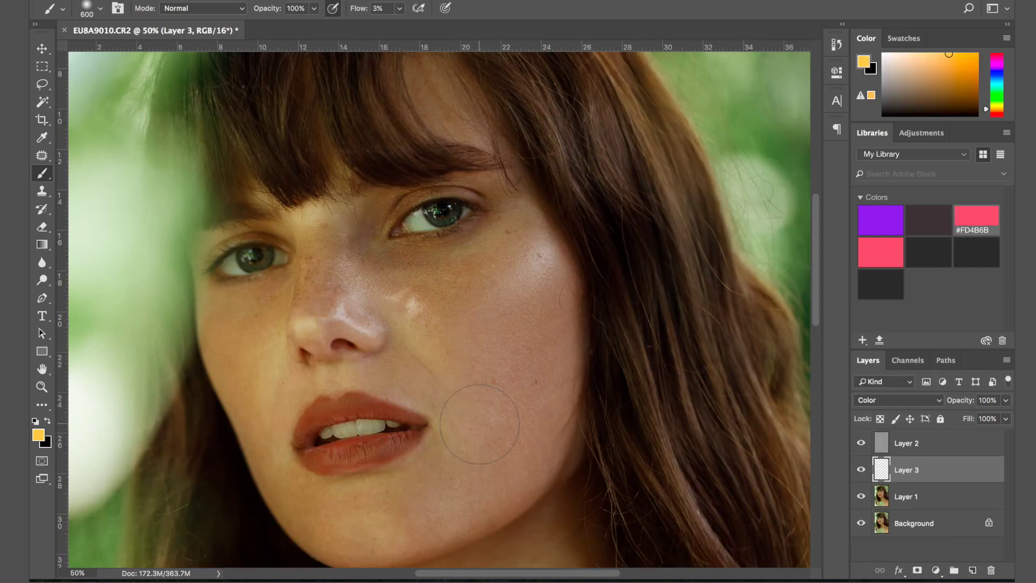
- Paint white over the reddish cheek and chin on the Color layer with a size 600 brush, and compare the layer hidden and shown
left_click(35, 420)
left_click(45, 420)
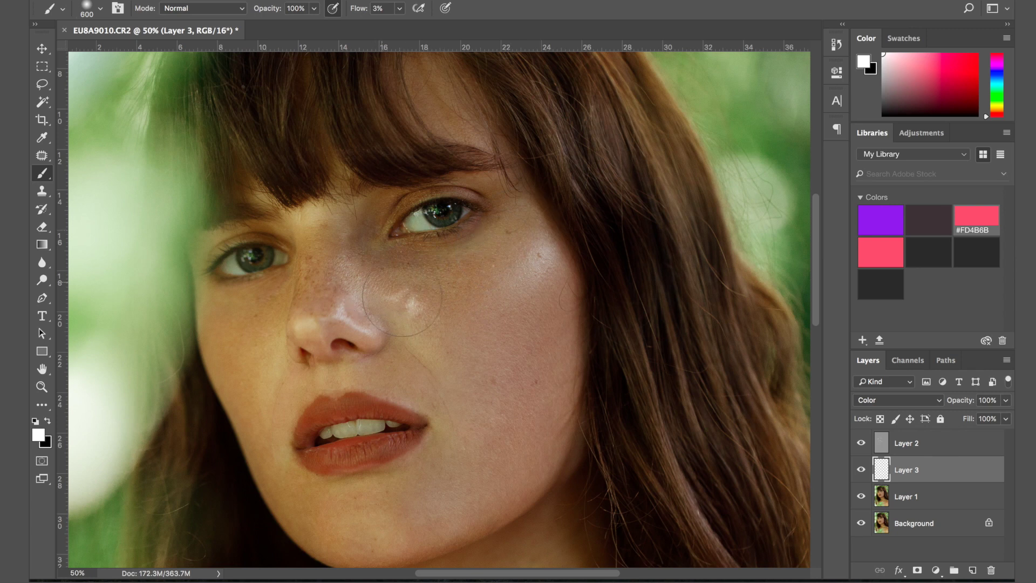
mouse_move(403, 297)
left_mouse_down()
mouse_move(481, 285)
mouse_move(459, 388)
left_mouse_up()
mouse_move(300, 484)
left_mouse_down()
mouse_move(239, 364)
mouse_move(235, 310)
mouse_move(240, 327)
mouse_move(306, 259)
mouse_move(311, 318)
mouse_move(326, 213)
mouse_move(422, 370)
mouse_move(273, 372)
mouse_move(264, 383)
mouse_move(253, 351)
mouse_move(269, 303)
mouse_move(281, 321)
mouse_move(329, 213)
mouse_move(435, 217)
mouse_move(428, 274)
mouse_move(505, 232)
mouse_move(394, 459)
mouse_move(344, 511)
left_mouse_up()
left_click(861, 471)
left_click(861, 470)
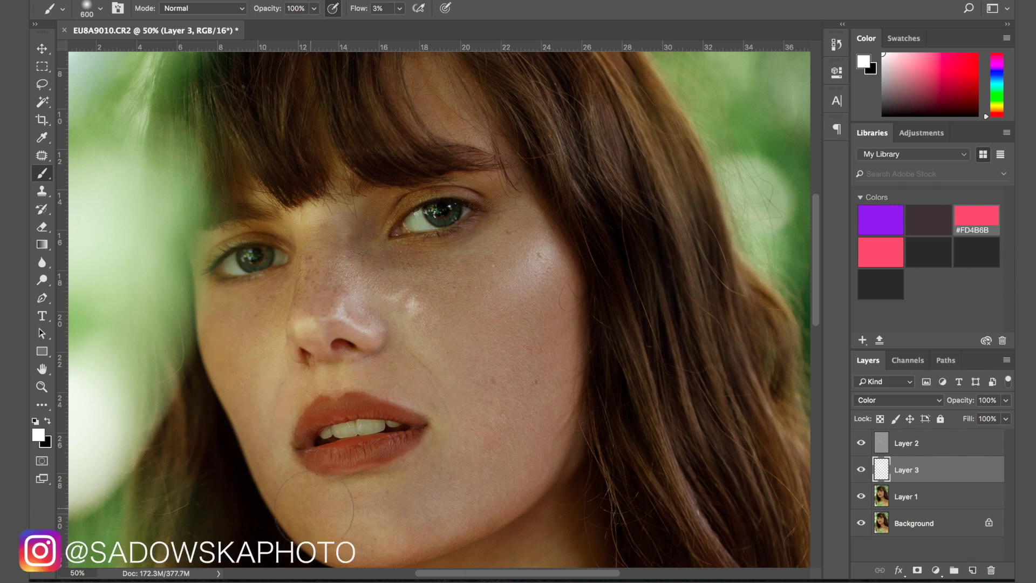
- Set the foreground color to a warm yellow, hex ebc235
left_click(38, 435)
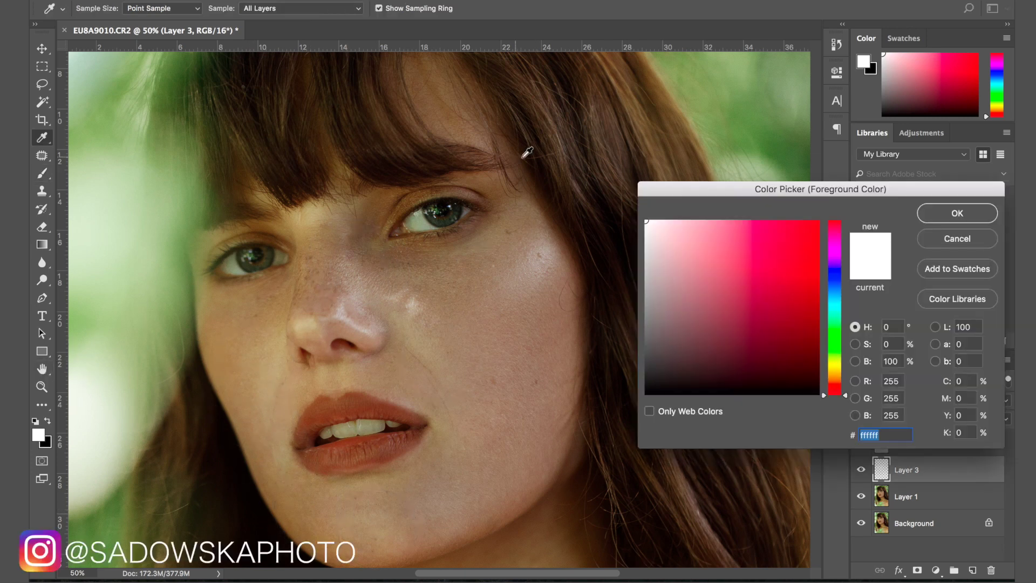
left_click(835, 374)
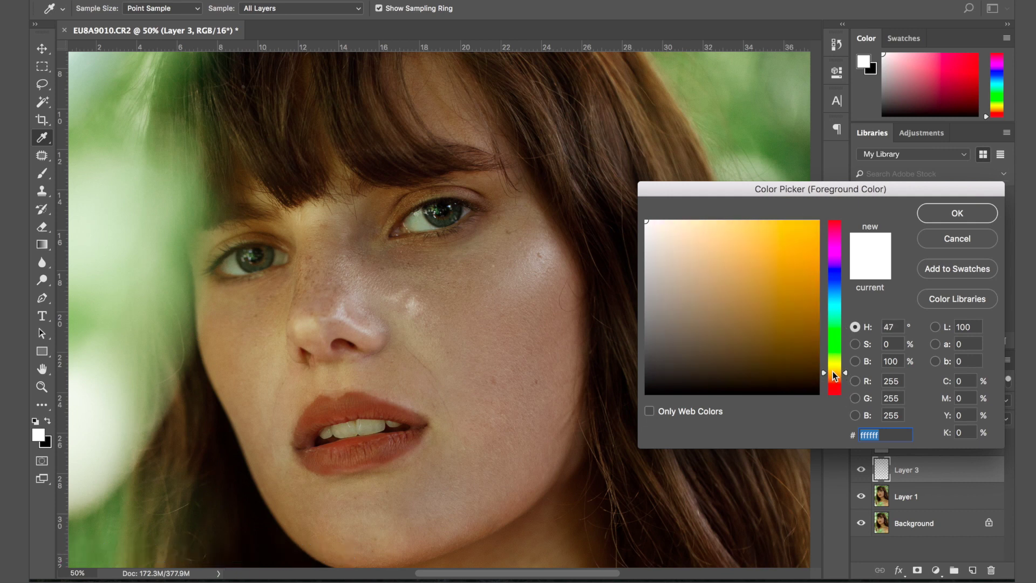
left_click(779, 236)
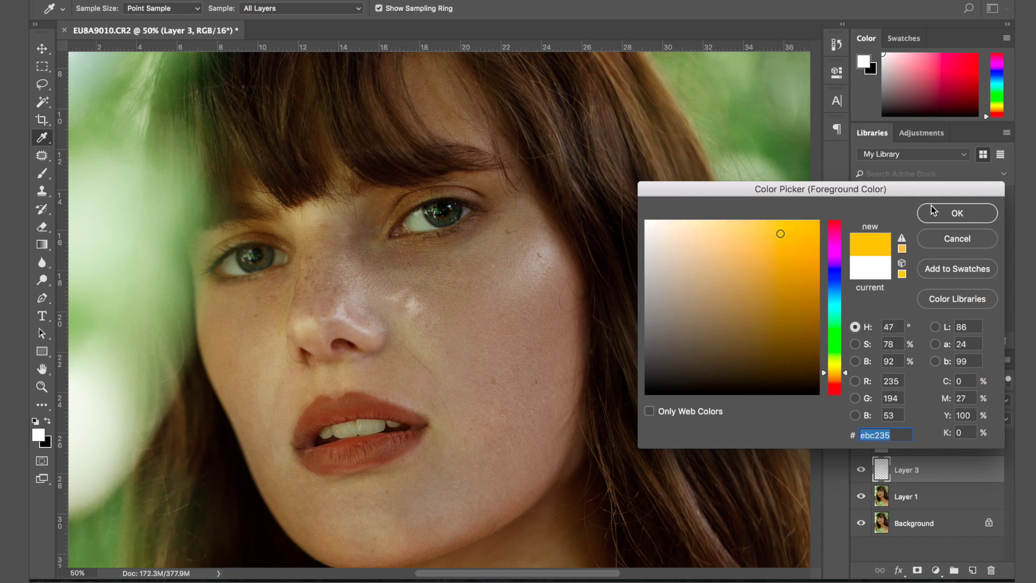
left_click(937, 212)
- Paint the yellow over the cheek with a size 700 brush at 1% flow, and compare the Color layer hidden and shown
key("bracketleft")
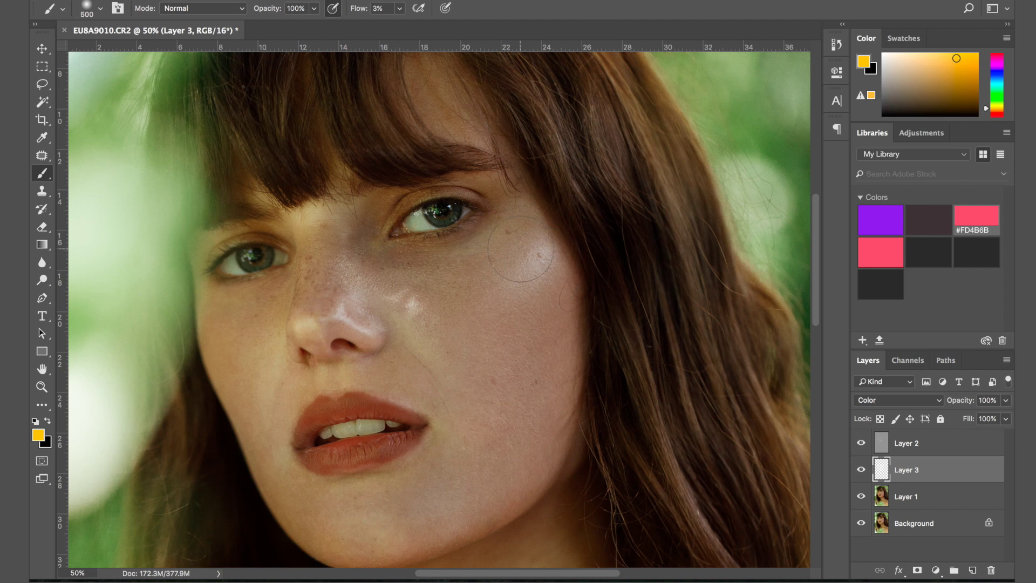
left_click_drag(357, 8, 344, 8)
key("bracketright")
key("bracketright")
key("ctrl+minus")
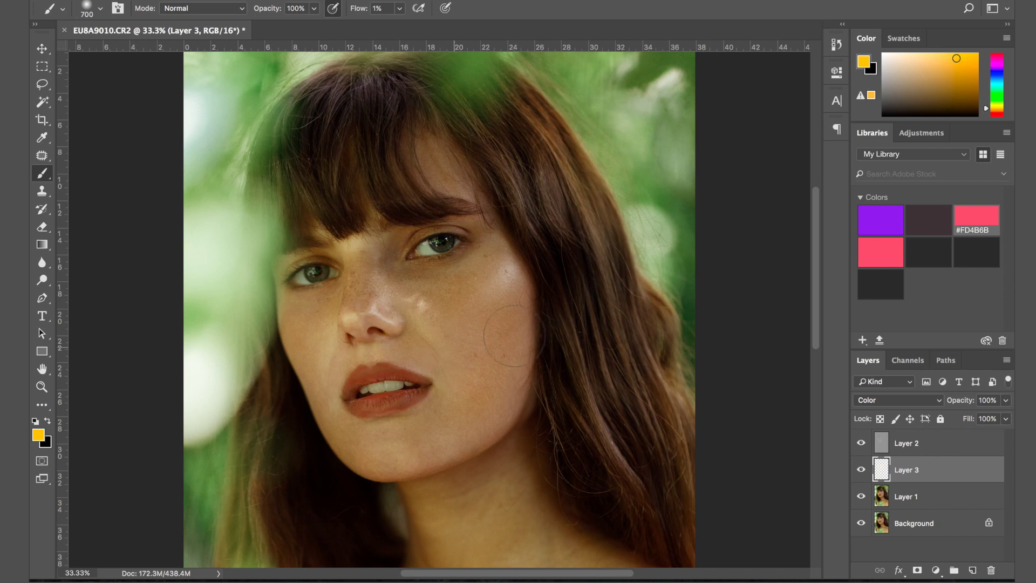
left_click_drag(504, 385, 454, 344)
left_click(861, 469)
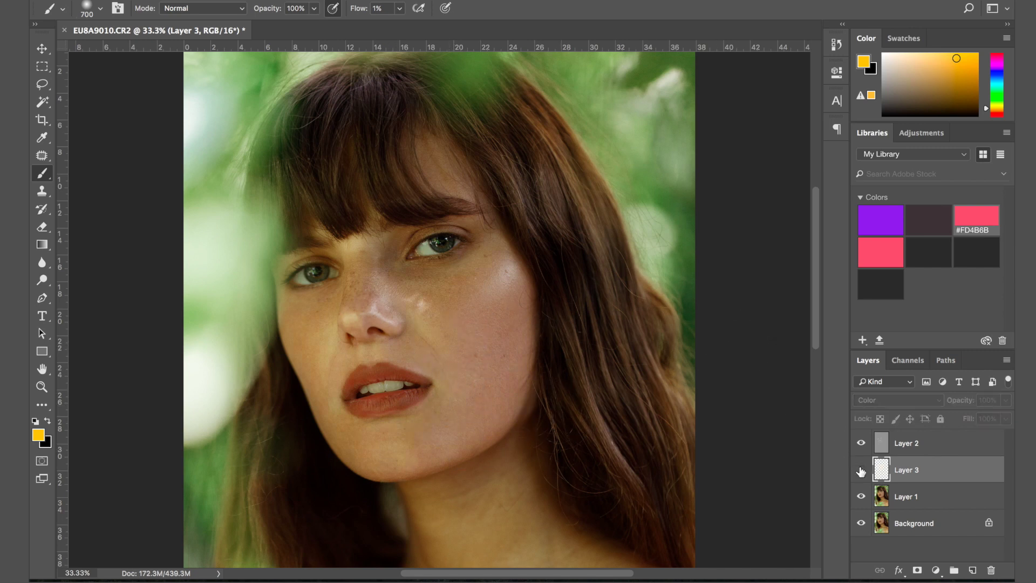
left_click(861, 469)
- Reduce the brush to size 400 and reset the foreground color to white
key("bracketleft")
key("bracketleft")
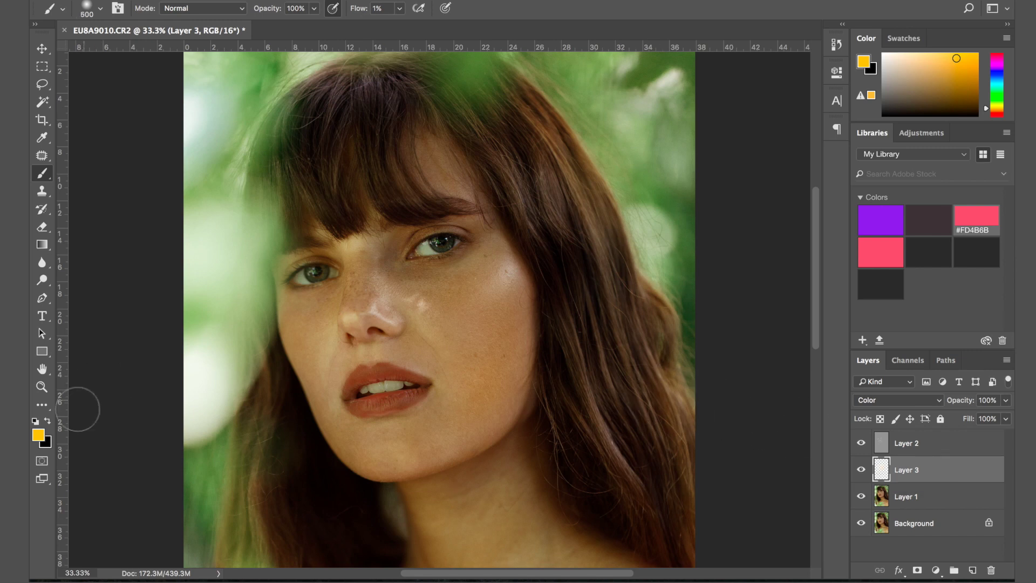
key("d")
key("x")
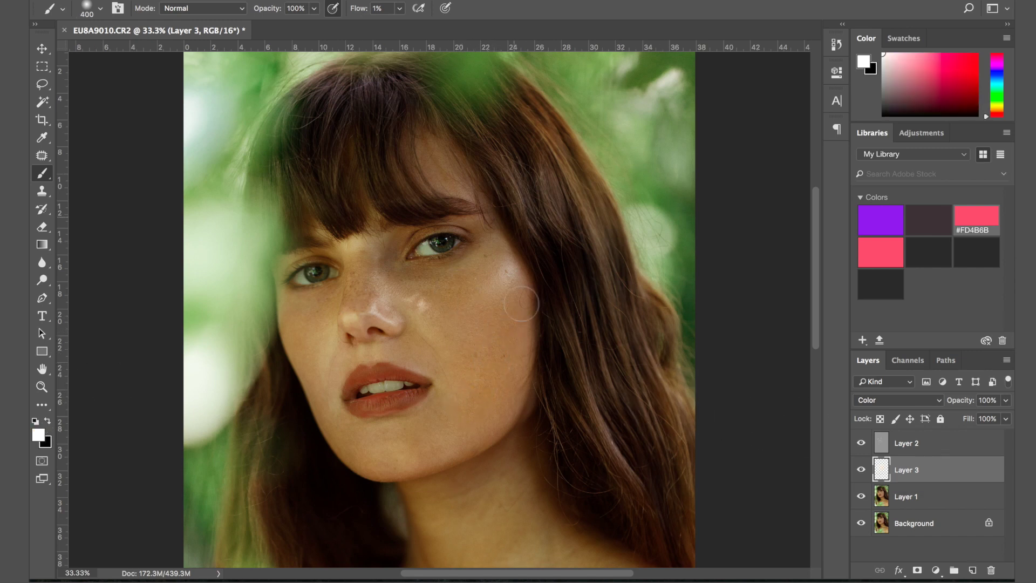
- Hide and show the Color layer repeatedly to compare the skin tone before and after the correction
left_click(862, 470)
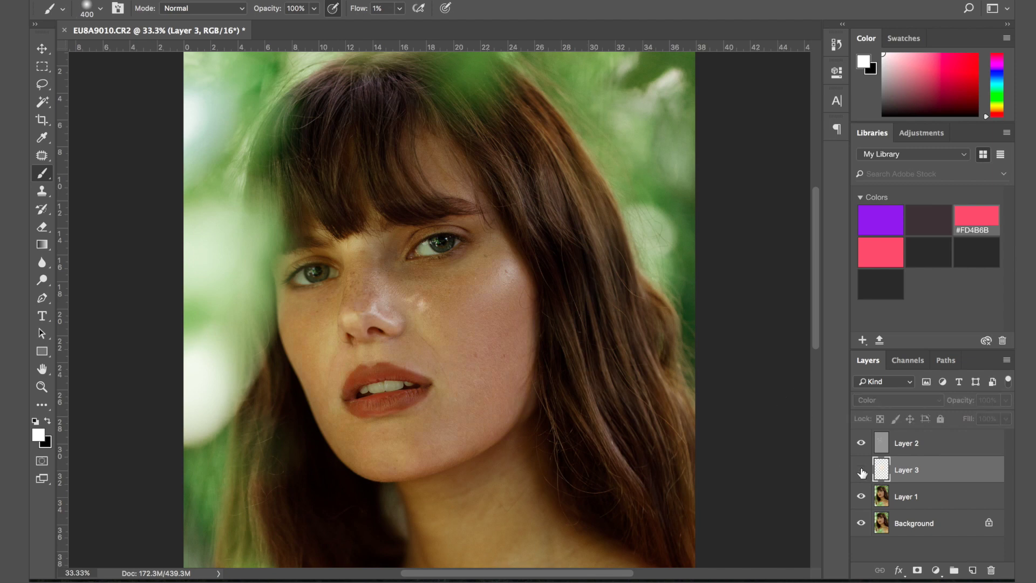
left_click(861, 471)
left_click(862, 470)
left_click(862, 471)
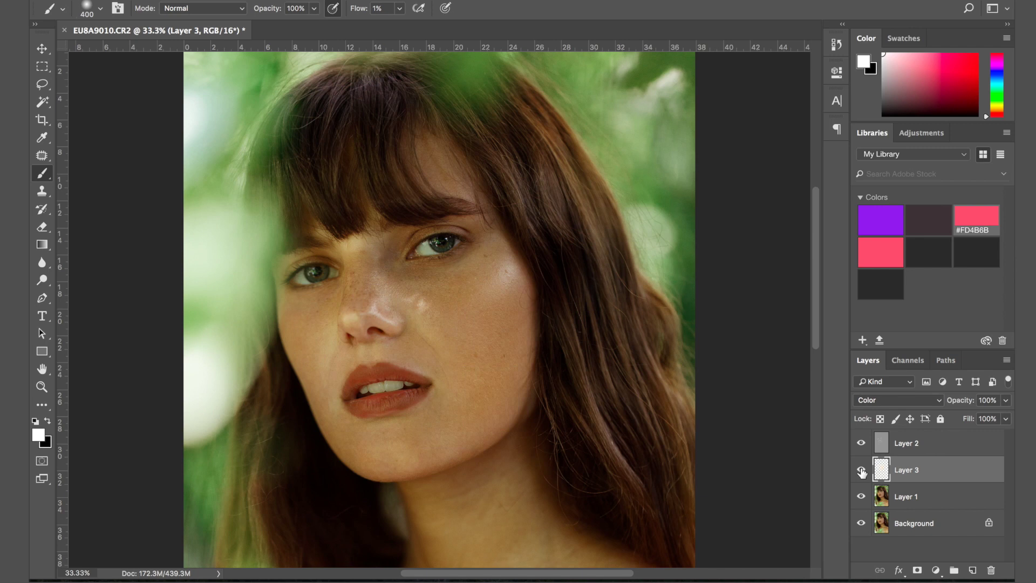
- Show the Color layer, select the gray Soft Light layer (Layer 2), and reduce the white brush to size 125
left_click(862, 471)
key("ctrl+plus")
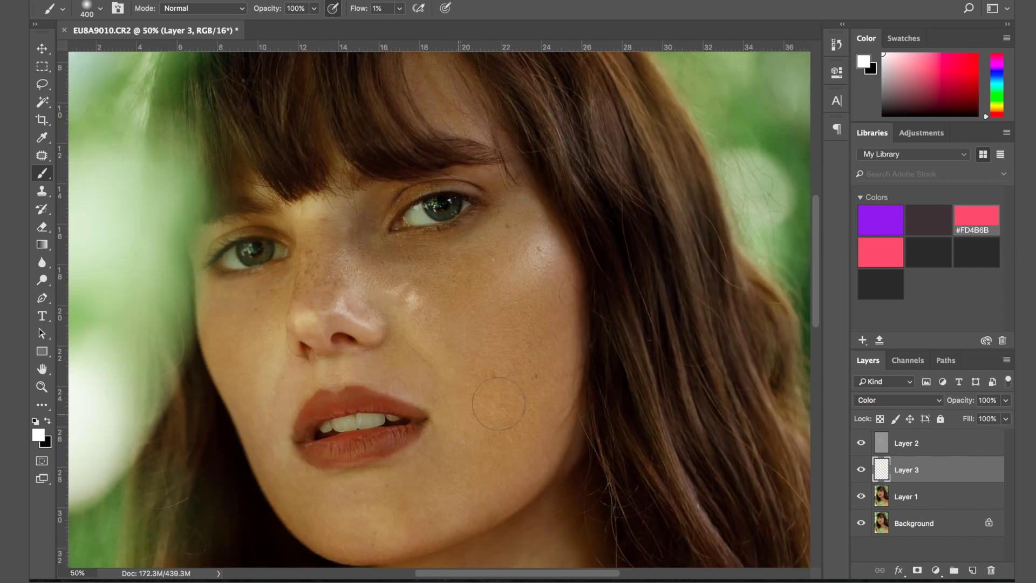
left_click(899, 444)
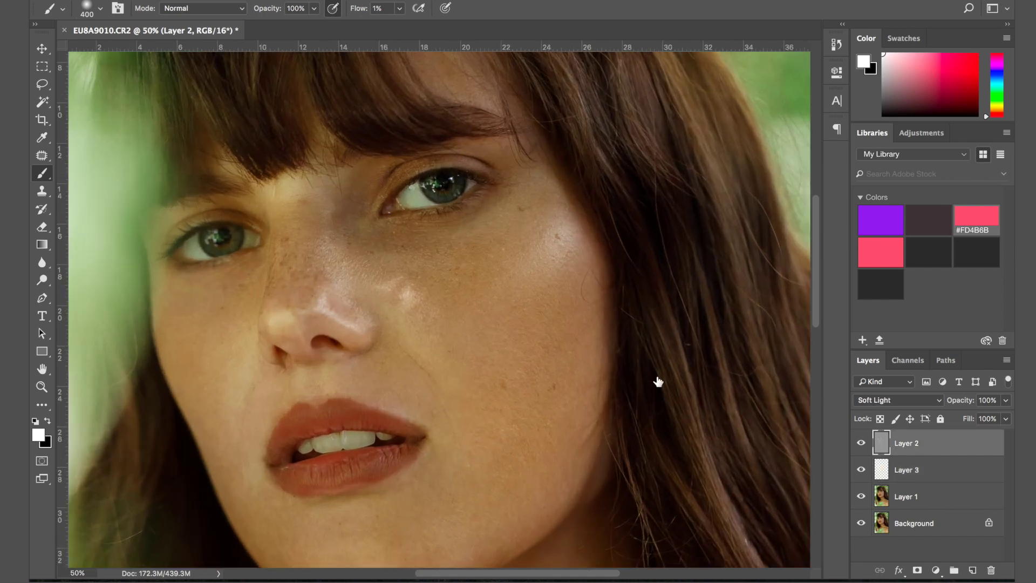
scroll(636, 352, "down", 5)
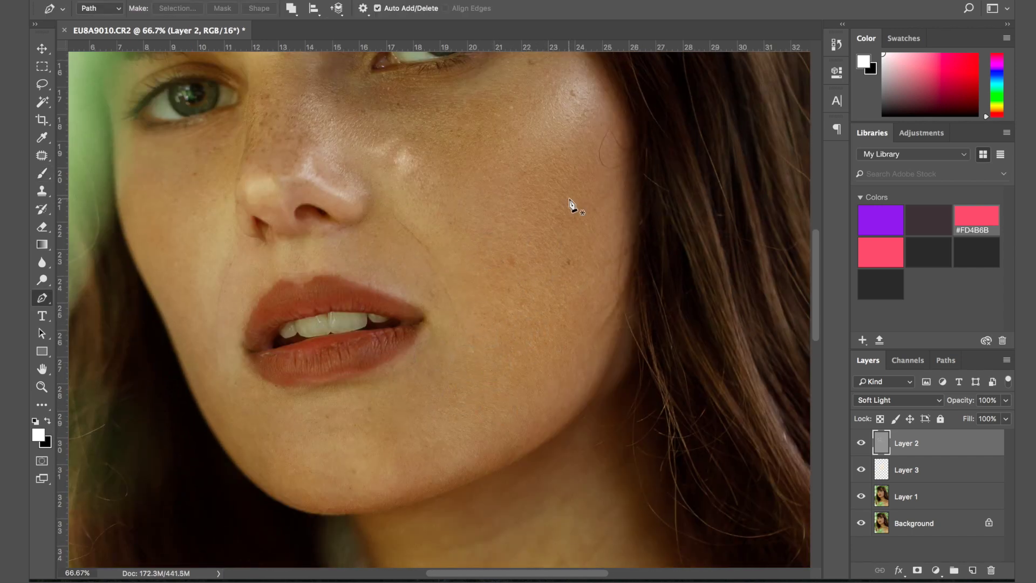
key("bracketleft")
key("bracketleft")
key("bracketleft")
key("bracketleft")
key("bracketleft")
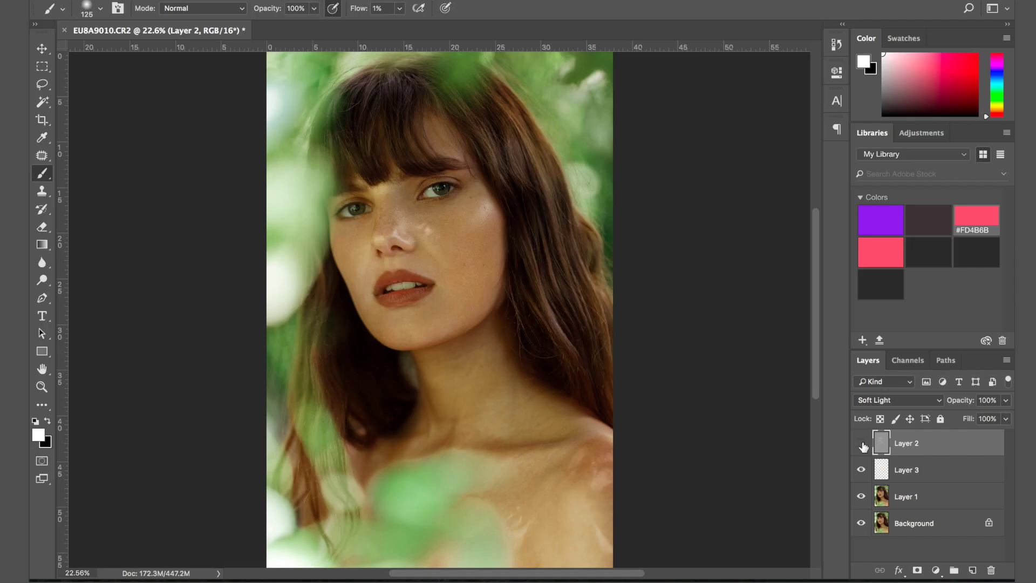
- Hide and show Layer 2 to compare the face before and after dodging, and inspect the skin up close
left_click(862, 444)
left_click(863, 444)
left_click(863, 444)
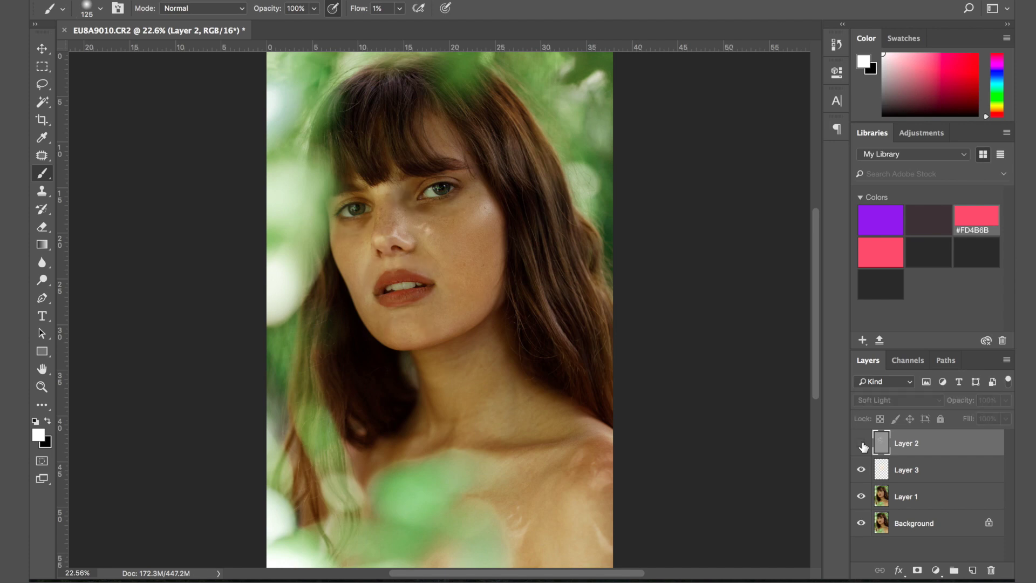
left_click(862, 445)
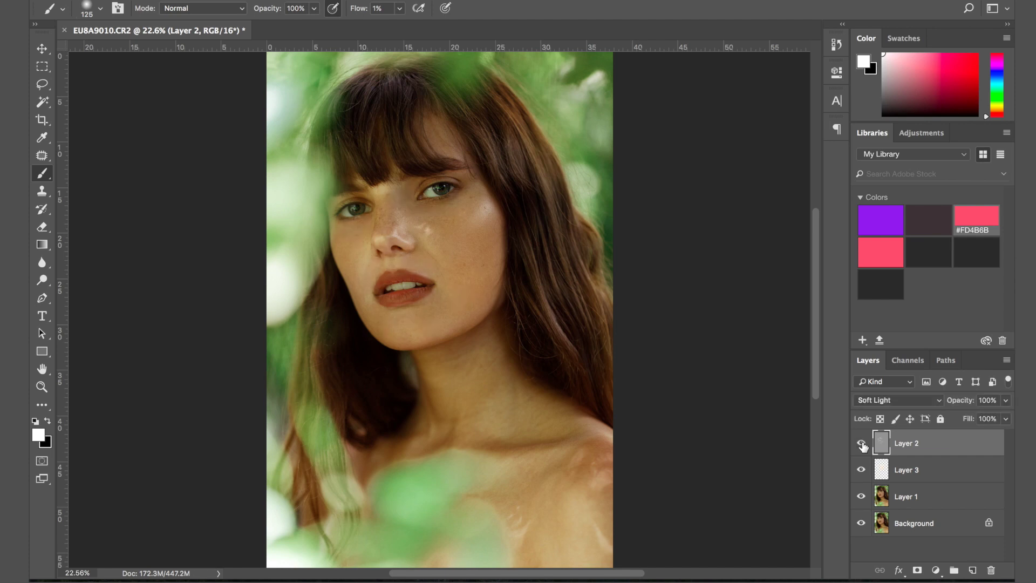
key("ctrl+plus")
key("ctrl+plus")
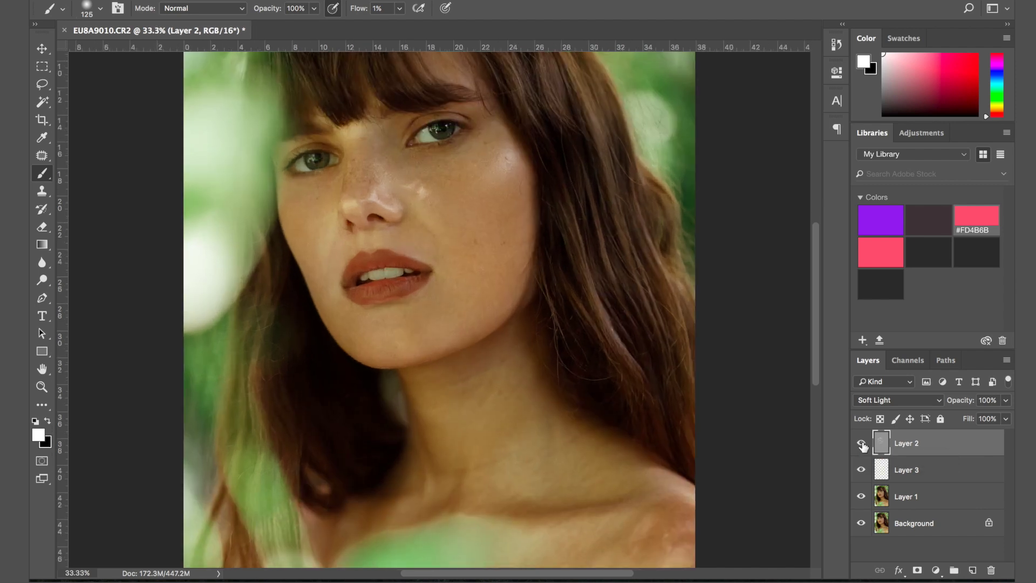
key("ctrl+plus")
scroll(489, 428, "up", 3)
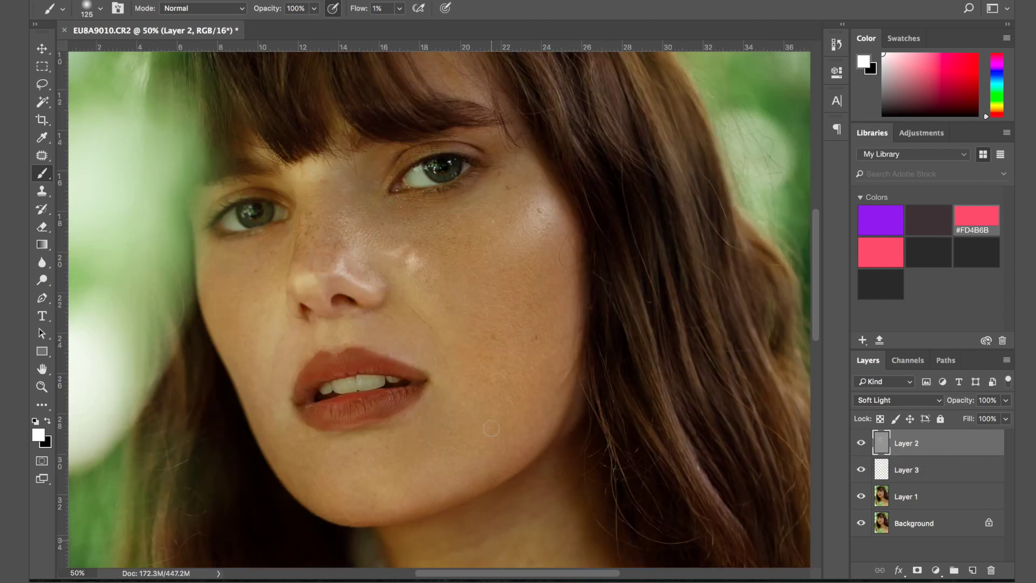
scroll(491, 429, "up", 3)
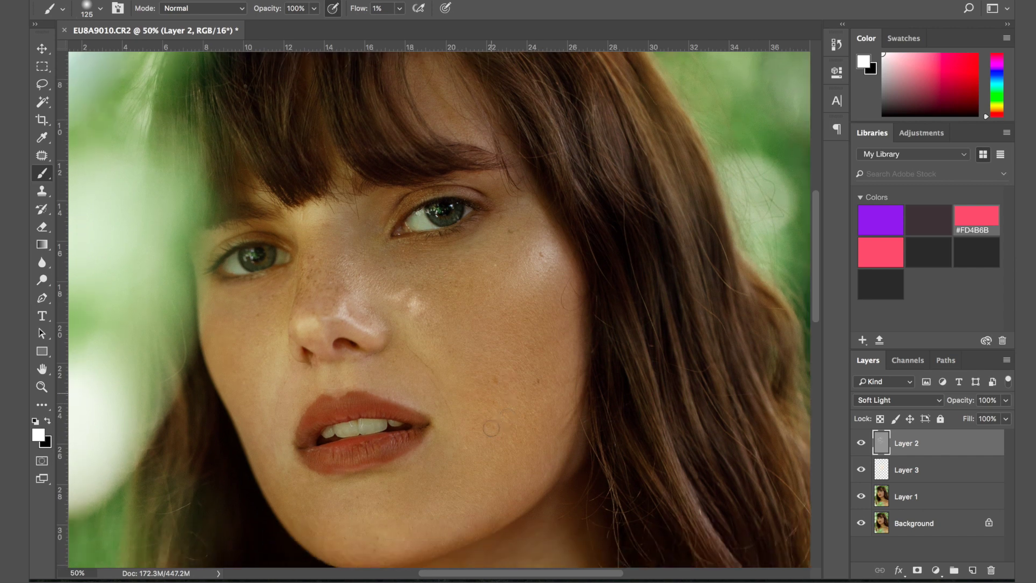
scroll(491, 428, "down", 2)
scroll(491, 429, "left", 1)
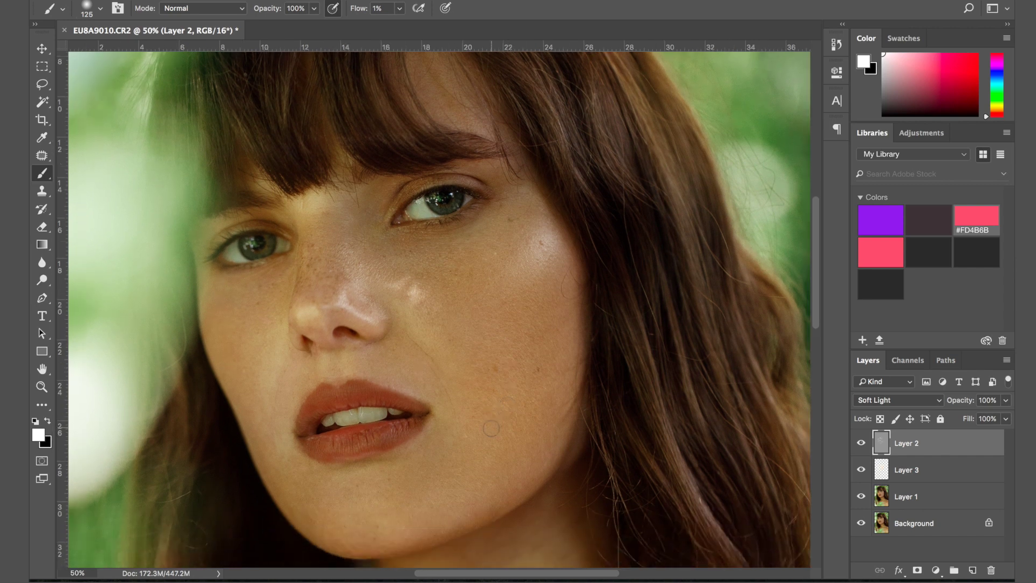
- Rename Layer 2 as Highlights
right_click(915, 447)
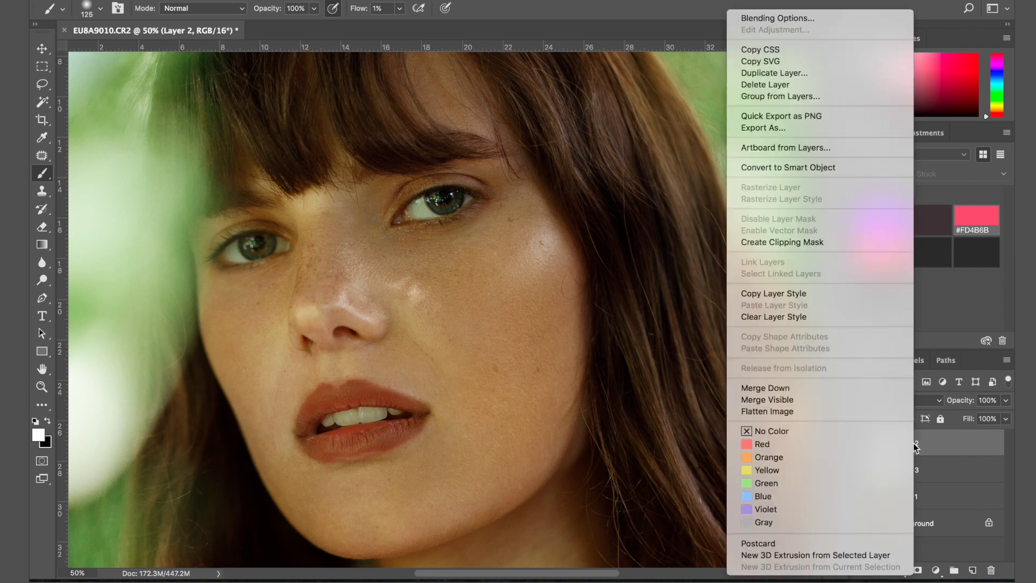
left_click(921, 443)
double_click(909, 444)
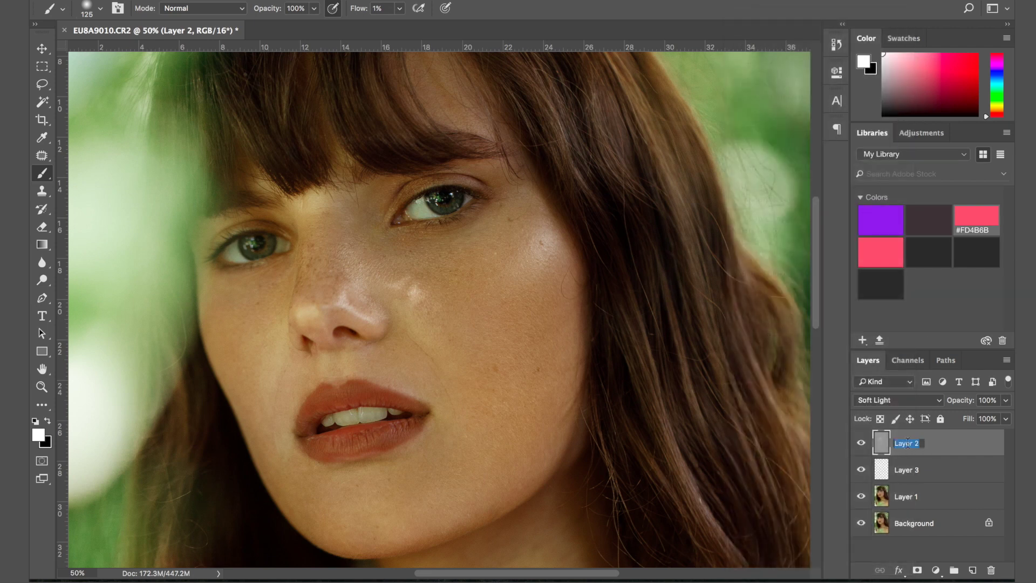
type("Highlights")
key("Return")
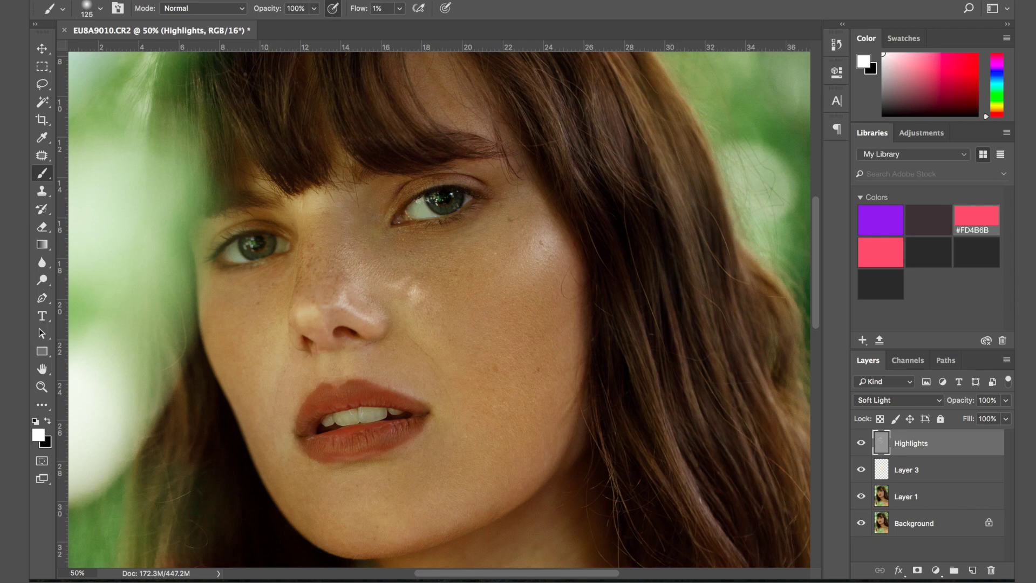
- Add a new Soft Light layer filled with 50% gray above Highlights and name it Shadows
left_click(974, 570, "alt")
left_click(488, 293)
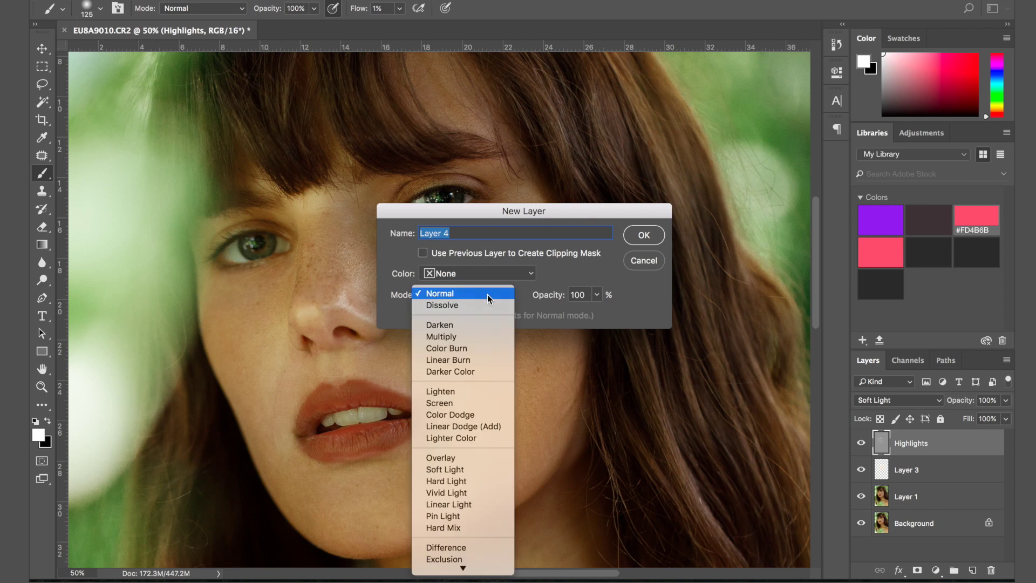
left_click(456, 471)
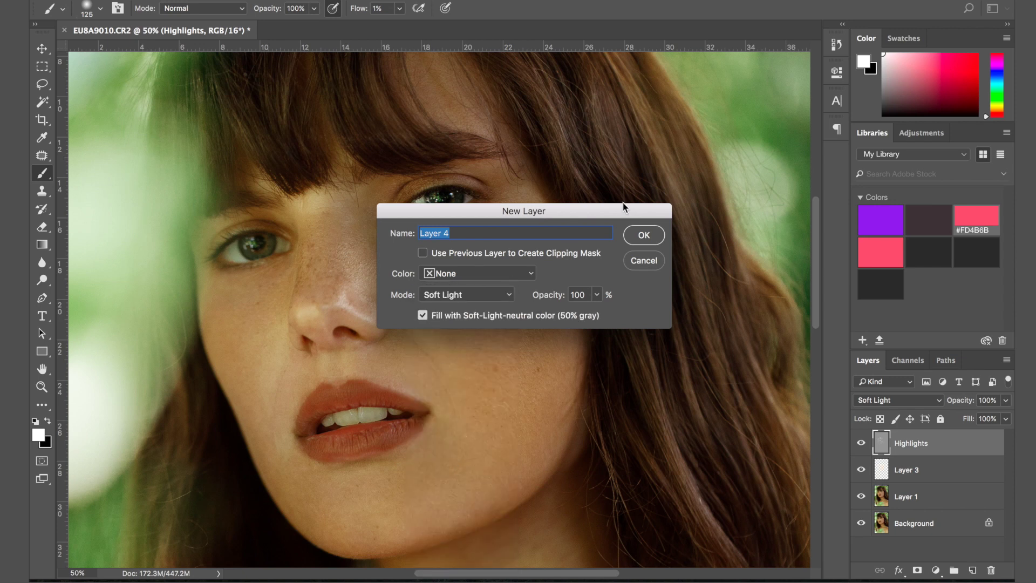
key("Return")
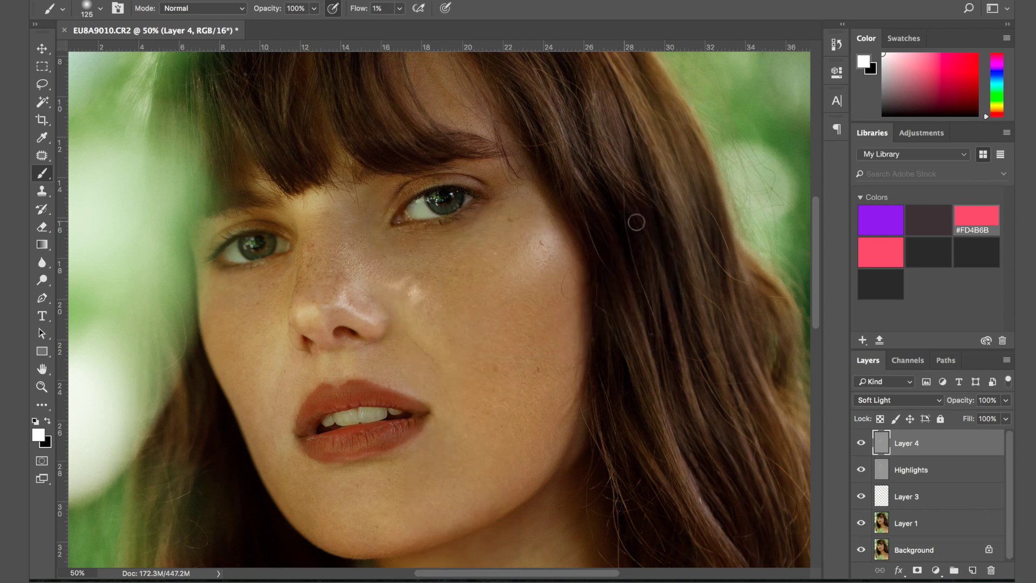
double_click(908, 443)
type("Shadows")
key("Return")
- Switch the foreground color to black and burn the cheek beside the mouth on the Shadows layer with an enlarged brush at 1% flow
left_click(48, 421)
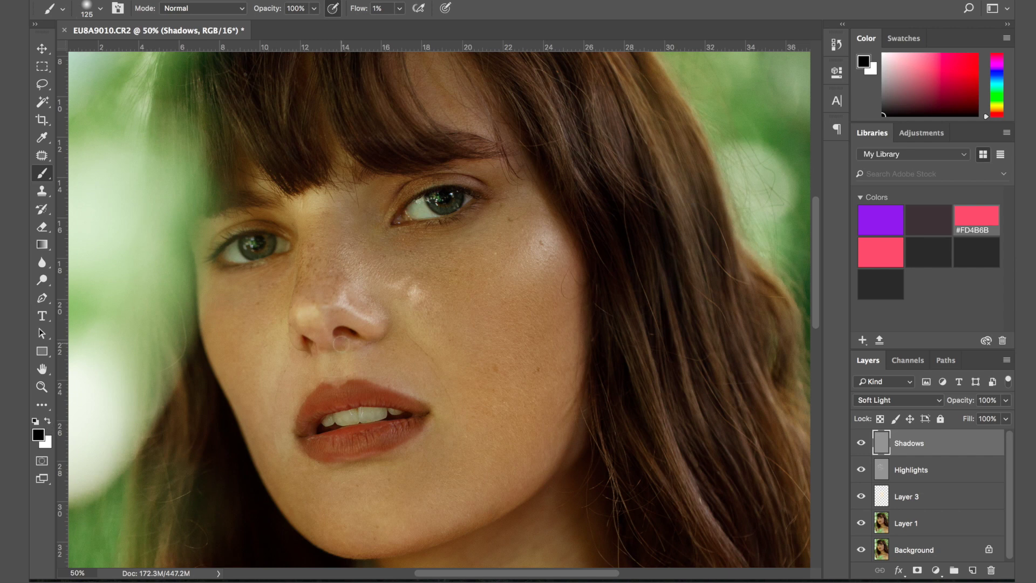
key("bracketright")
key("bracketright")
key("bracketright")
key("bracketright")
key("bracketright")
key("bracketright")
key("bracketright")
key("bracketleft")
left_click_drag(435, 329, 460, 405)
- Refine the areas around the mouth and nose with a smaller brush, finishing on the Highlights layer in white at size 60
key("bracketleft")
key("bracketleft")
key("bracketleft")
key("bracketleft")
key("bracketleft")
mouse_move(288, 364)
left_mouse_down()
mouse_move(280, 331)
mouse_move(268, 416)
left_mouse_up()
left_click_drag(437, 401, 305, 277)
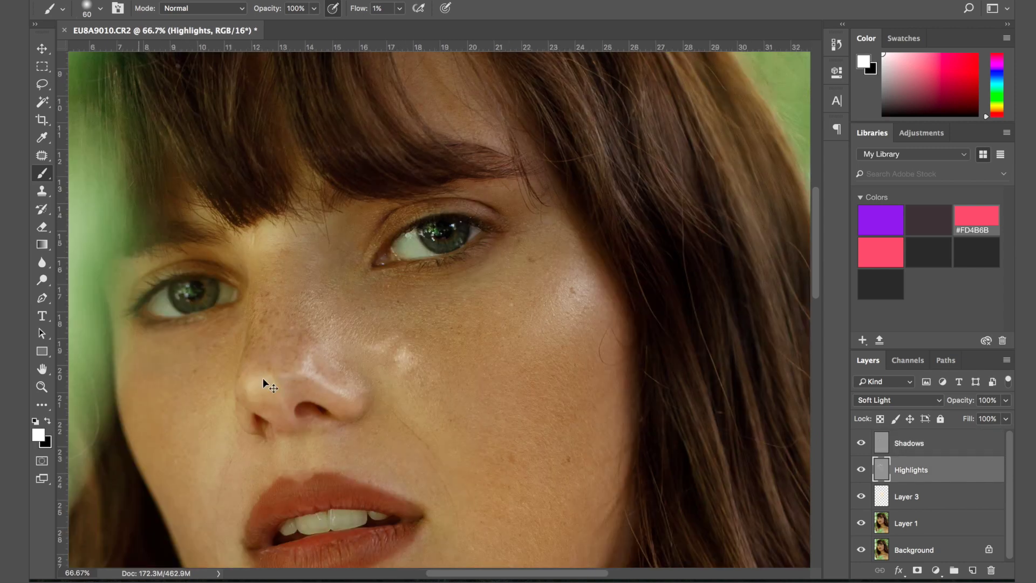
- Hide and show the Highlights and Shadows layers in turn to compare their effect on the whole face
key("super+minus")
key("super+minus")
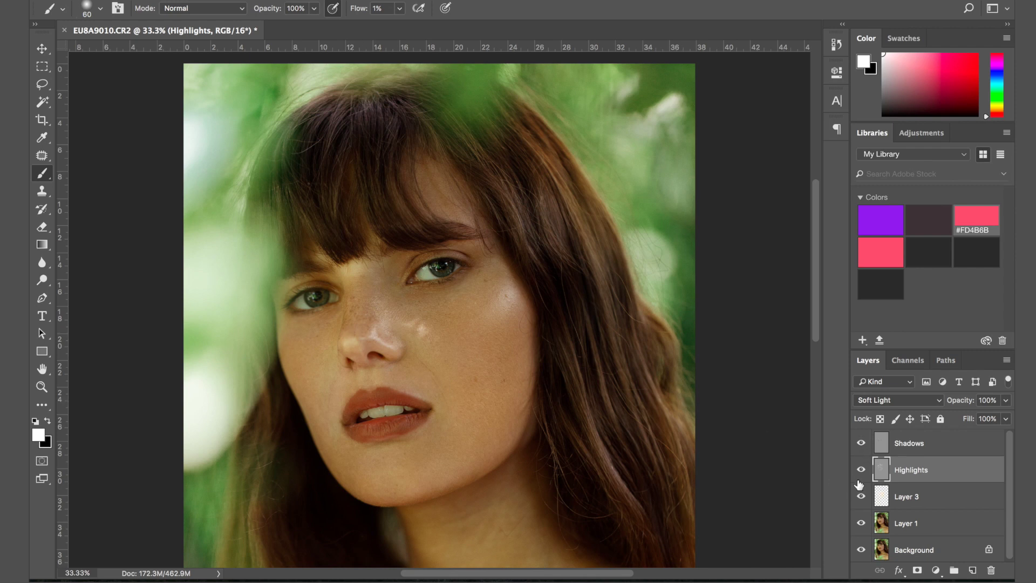
left_click(860, 472)
left_click(859, 472)
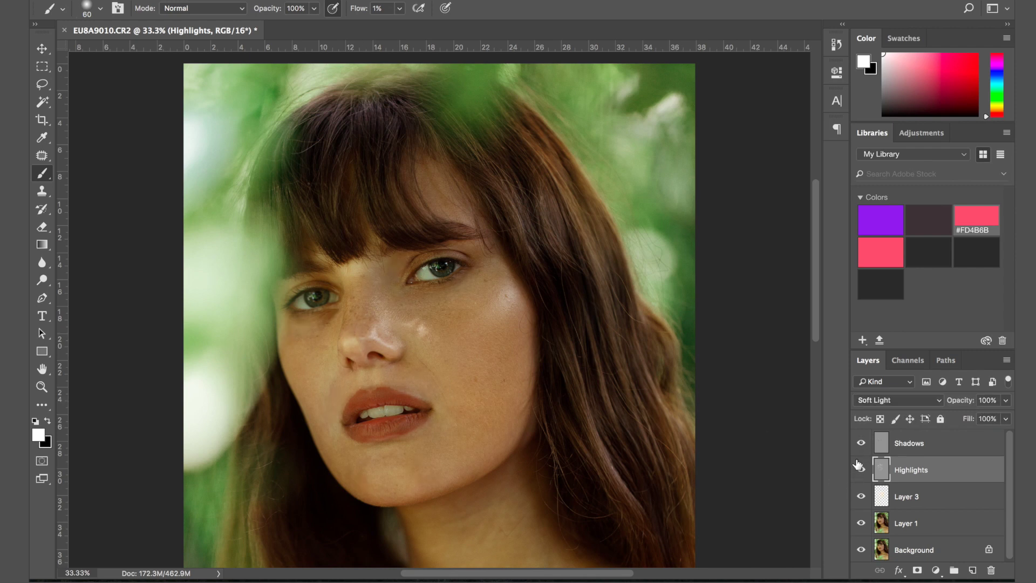
left_click(863, 443)
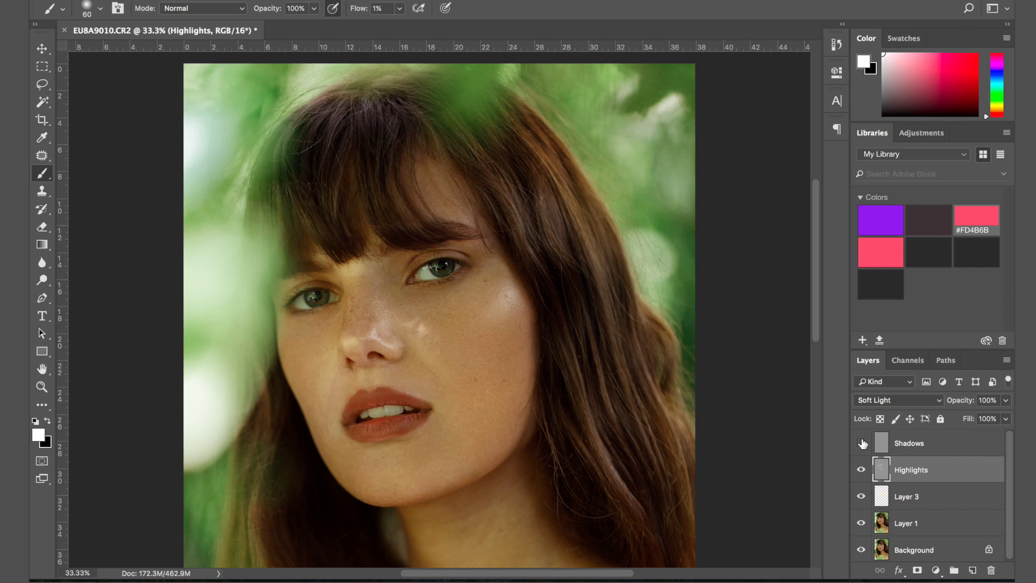
left_click(862, 443)
- Lower the Shadows layer's opacity to 69% and check the face at different magnifications
left_click(958, 444)
left_click_drag(963, 401, 944, 403)
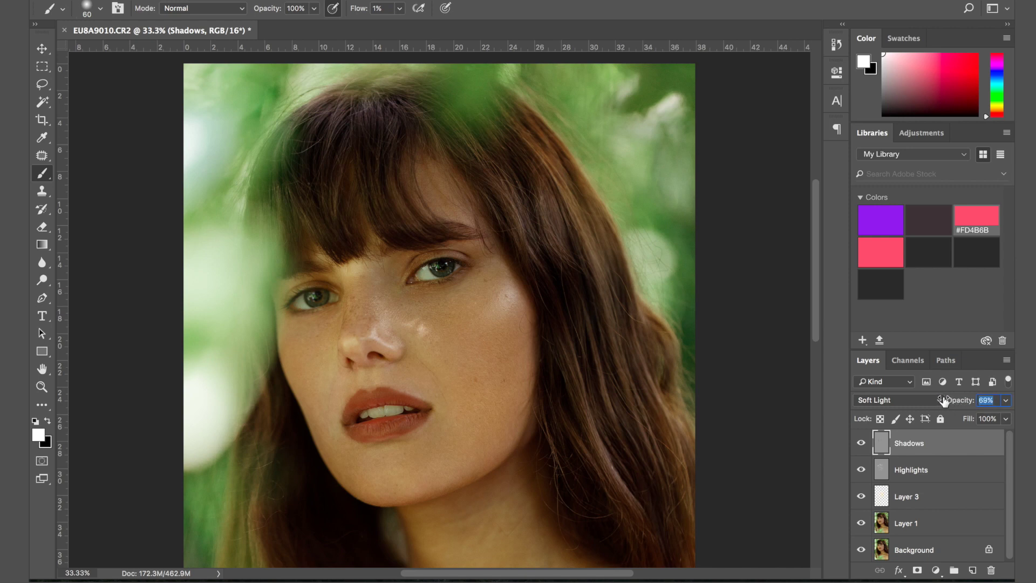
key("super+plus")
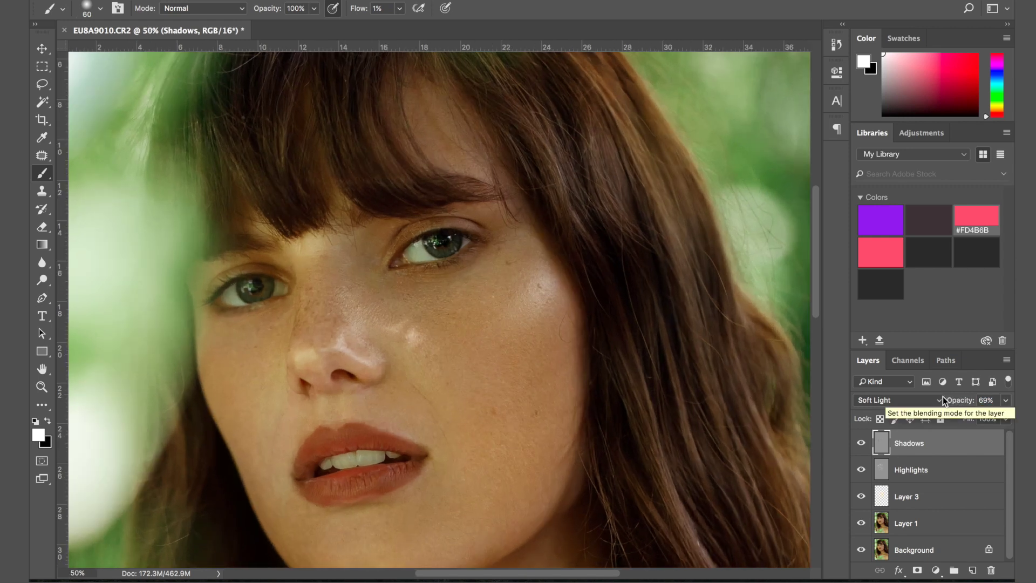
key("super+minus")
key("super+minus")
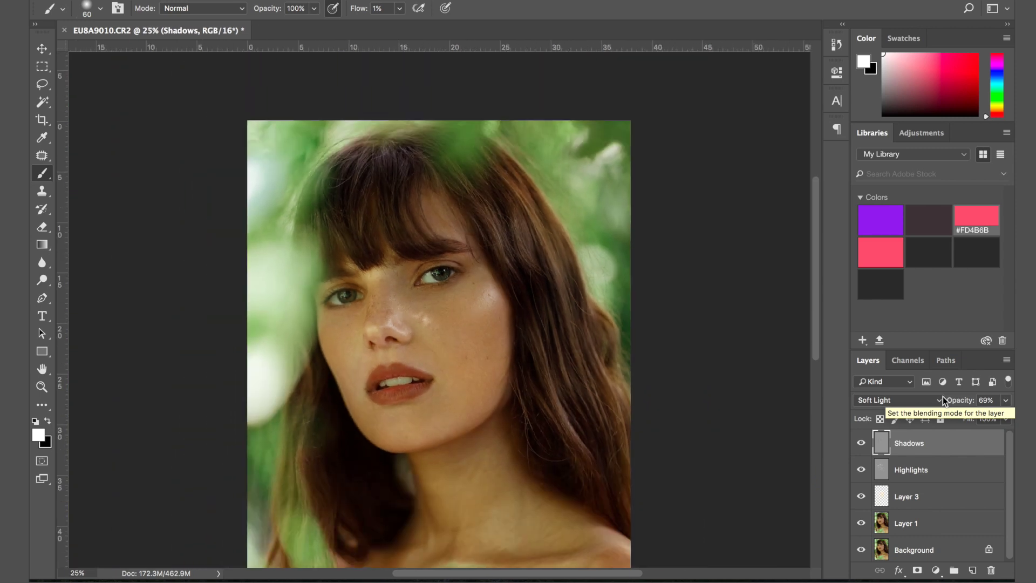
key("super+plus")
key("super+plus")
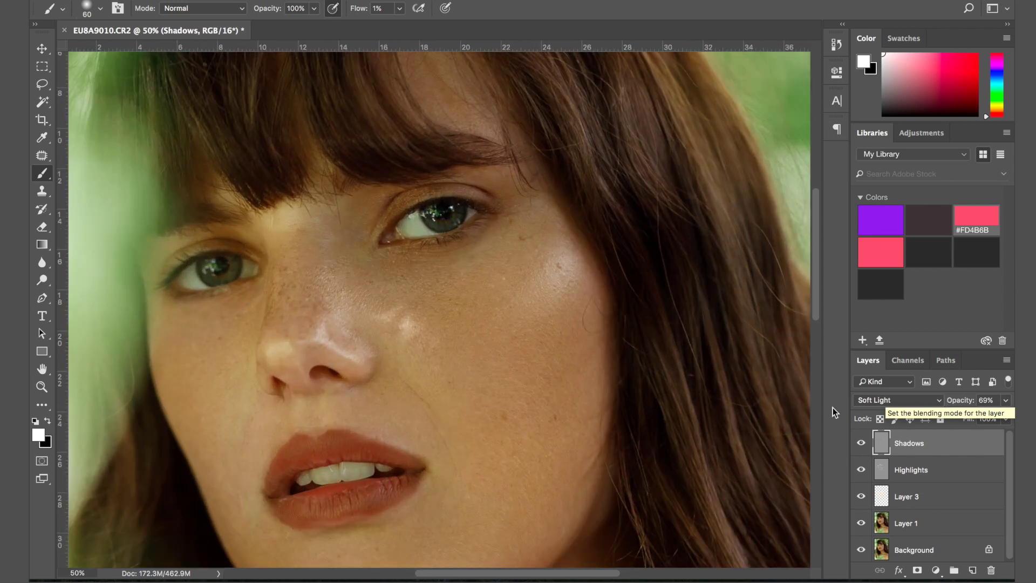
- Select the Highlights layer and set the white brush to size 175 with 3% flow
scroll(475, 198, "up", 1)
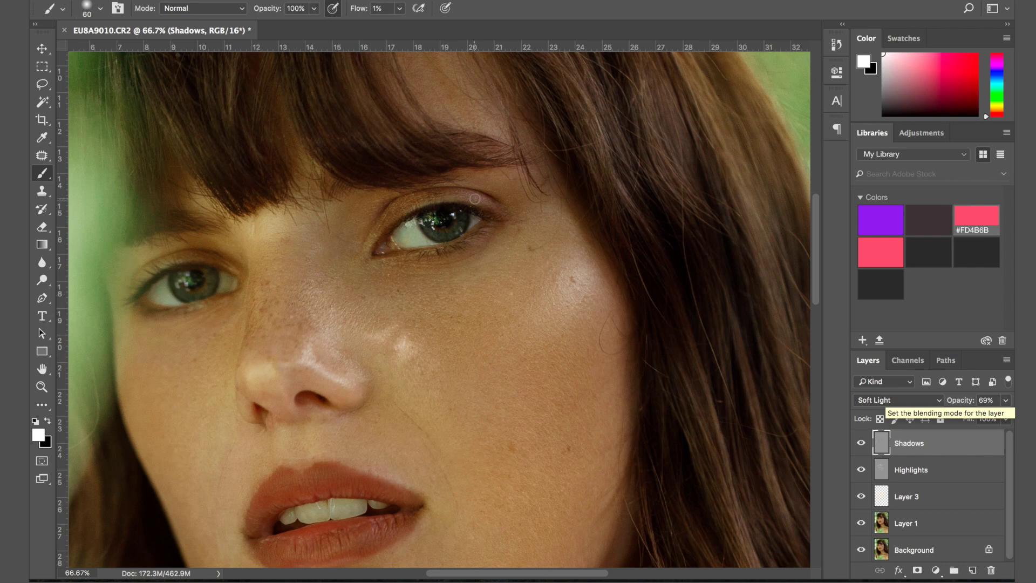
scroll(475, 198, "up", 3)
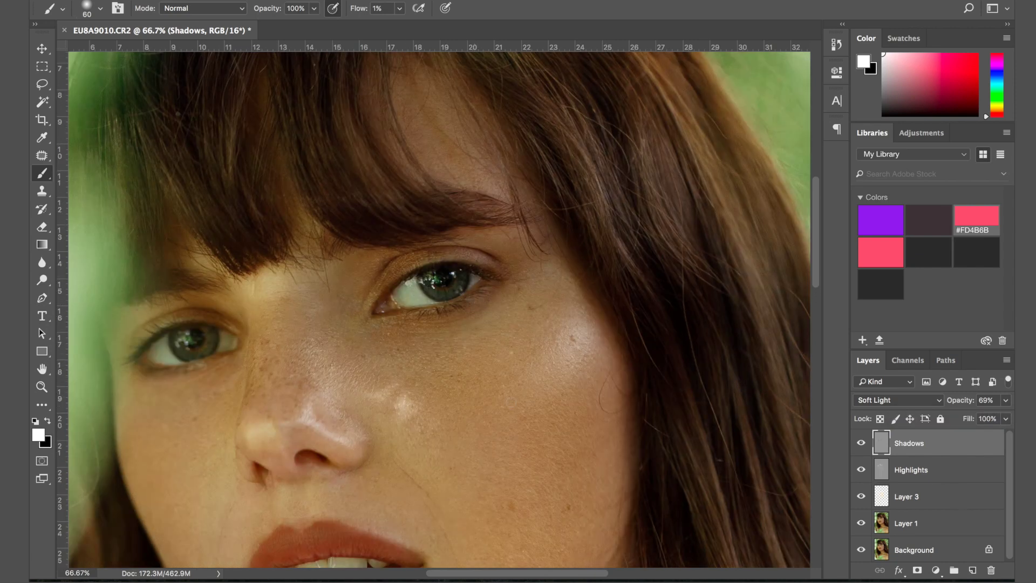
key("alt+bracketleft")
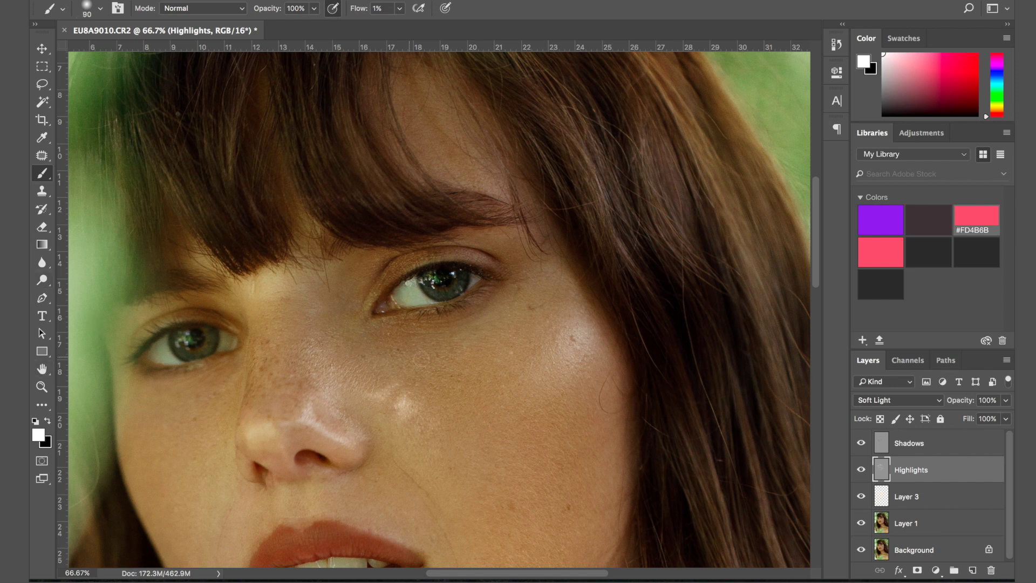
key("bracketright")
key("bracketright")
key("bracketright")
key("bracketleft")
key("bracketleft")
key("bracketleft")
left_click_drag(355, 15, 359, 15)
- Dodge the nose and the area between the brows with white strokes on the Highlights layer
mouse_move(282, 420)
left_mouse_down()
mouse_move(345, 437)
mouse_move(298, 411)
left_mouse_up()
mouse_move(314, 343)
left_mouse_down()
mouse_move(322, 392)
mouse_move(349, 426)
mouse_move(338, 447)
mouse_move(254, 432)
left_mouse_up()
mouse_move(261, 290)
left_mouse_down()
mouse_move(288, 297)
mouse_move(292, 317)
left_mouse_up()
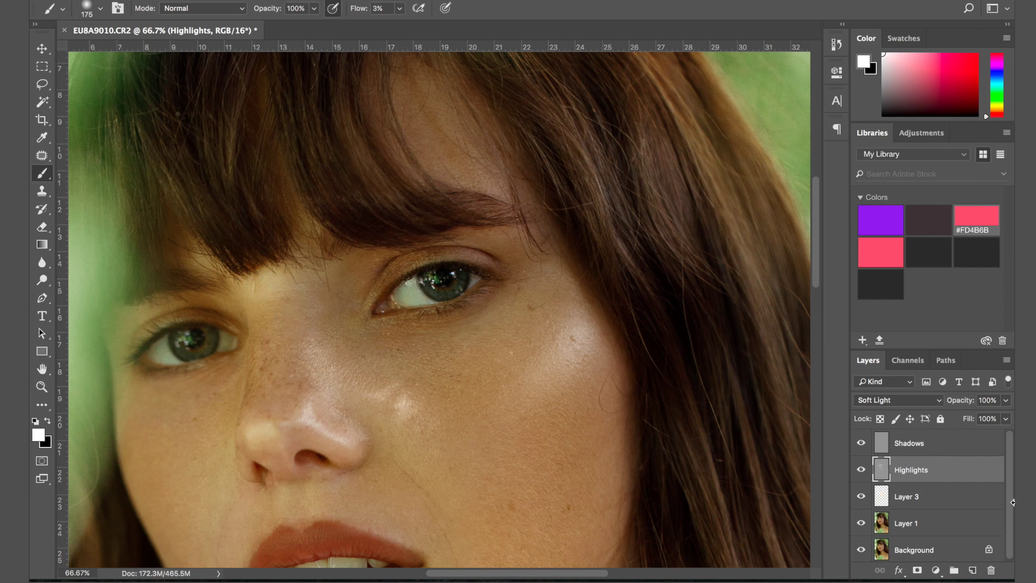
- Reduce the brush to size 70 for close-up work on the subject's left eye
key("ctrl+plus")
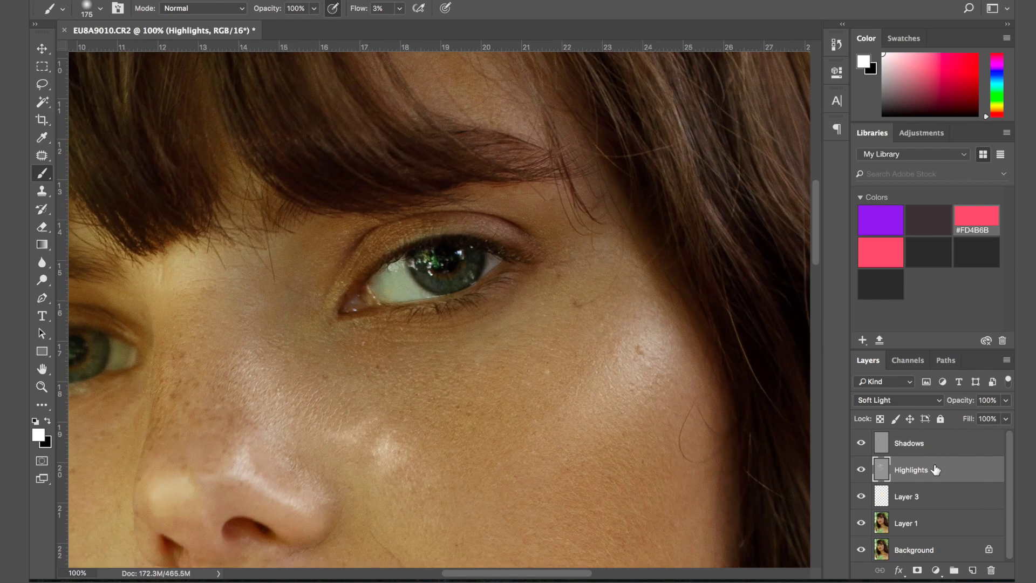
key("ctrl+plus")
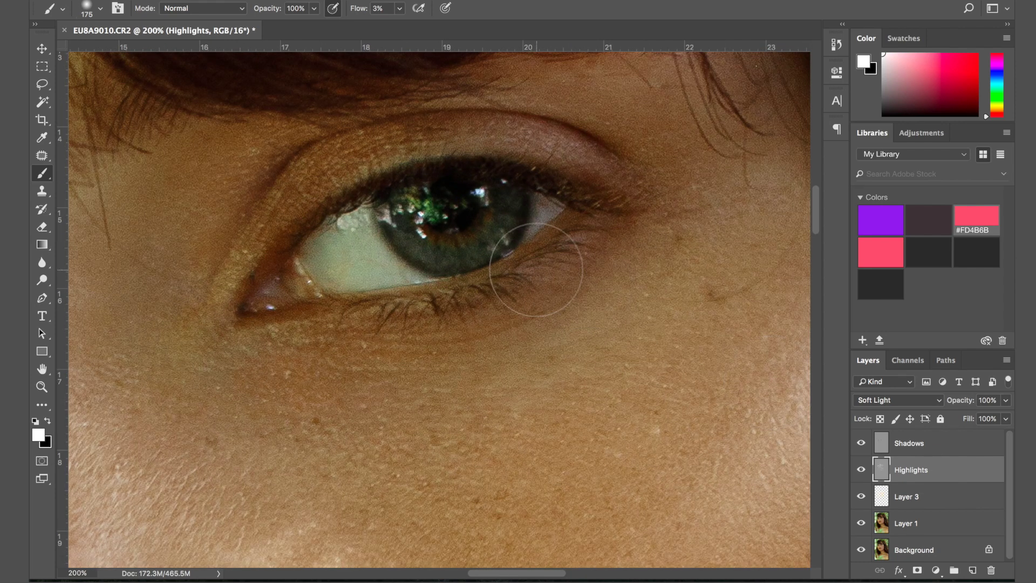
scroll(531, 273, "up", 1)
key("bracketleft")
key("bracketleft")
key("bracketleft")
key("bracketleft")
key("bracketleft")
key("bracketleft")
key("bracketleft")
key("bracketleft")
key("bracketleft")
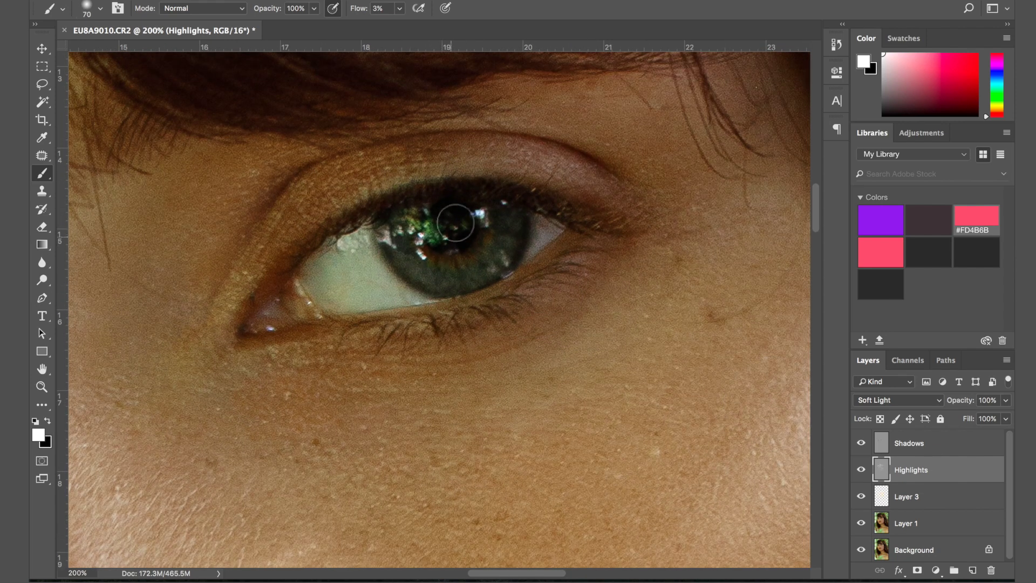
- Brighten the iris with small white strokes at 3% flow using a size 35 brush, and reduce the brush to size 15
left_click_drag(475, 212, 483, 217)
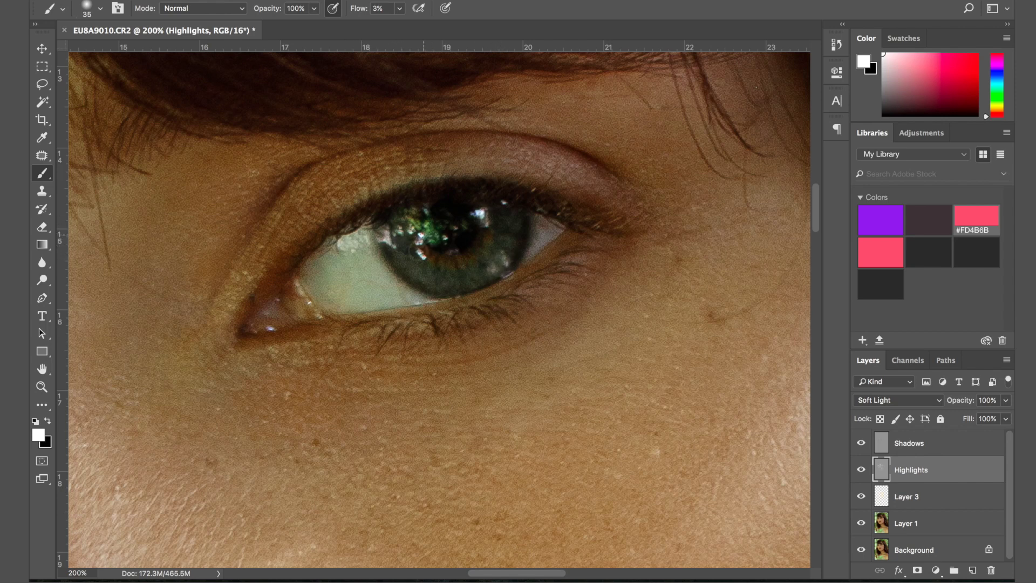
mouse_move(498, 229)
left_mouse_down()
mouse_move(494, 204)
mouse_move(505, 233)
mouse_move(489, 236)
mouse_move(485, 260)
mouse_move(465, 281)
mouse_move(417, 281)
mouse_move(410, 226)
mouse_move(401, 254)
mouse_move(442, 281)
mouse_move(475, 268)
mouse_move(497, 246)
mouse_move(496, 208)
mouse_move(489, 239)
mouse_move(462, 264)
mouse_move(436, 269)
mouse_move(404, 238)
mouse_move(455, 270)
mouse_move(501, 241)
left_mouse_up()
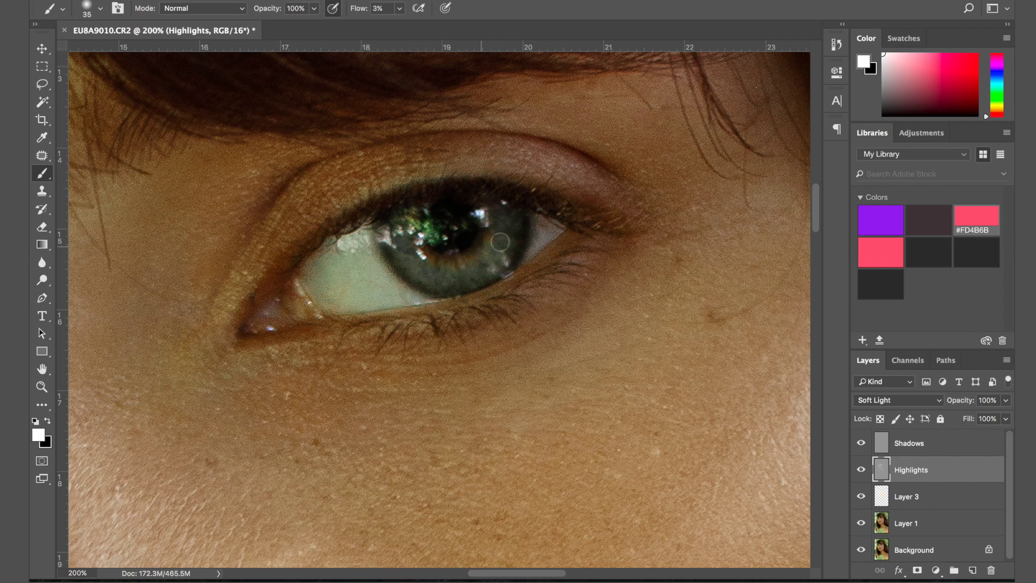
key("bracketleft")
key("bracketleft")
key("super+minus")
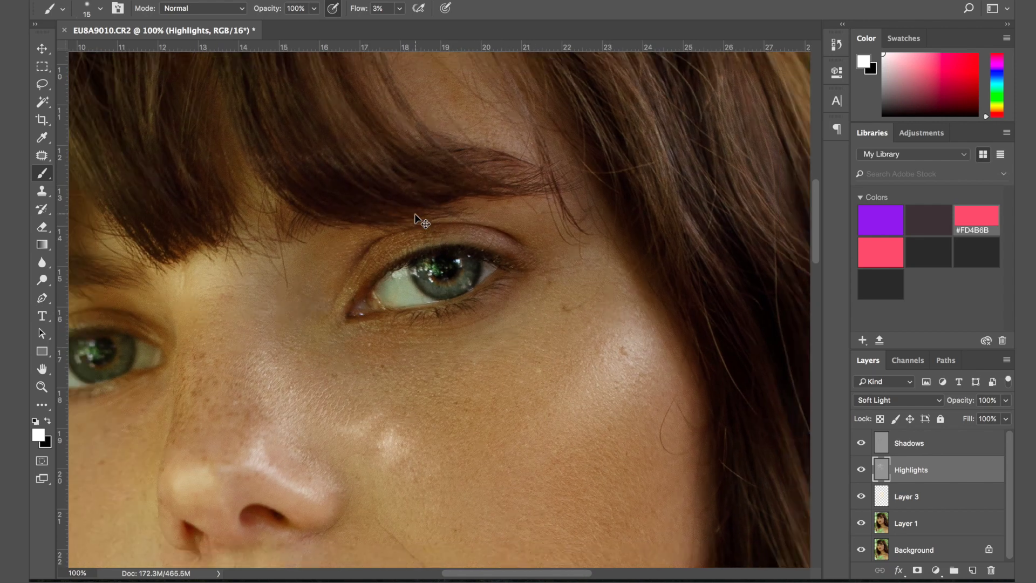
- Compare both eyes with the Highlights layer hidden and shown
key("super+minus")
left_click_drag(415, 214, 457, 213)
scroll(440, 305, "left", 2)
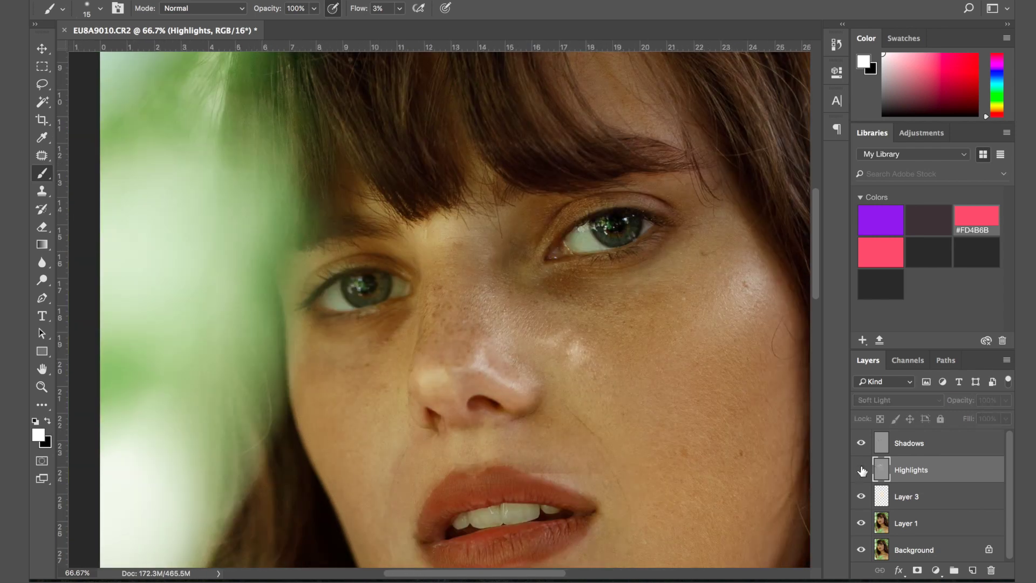
left_click(862, 471)
- Brighten the iris of the subject's right eye with white strokes at 3% flow using a size 70 brush, and reduce the brush to size 30
key("ctrl+plus")
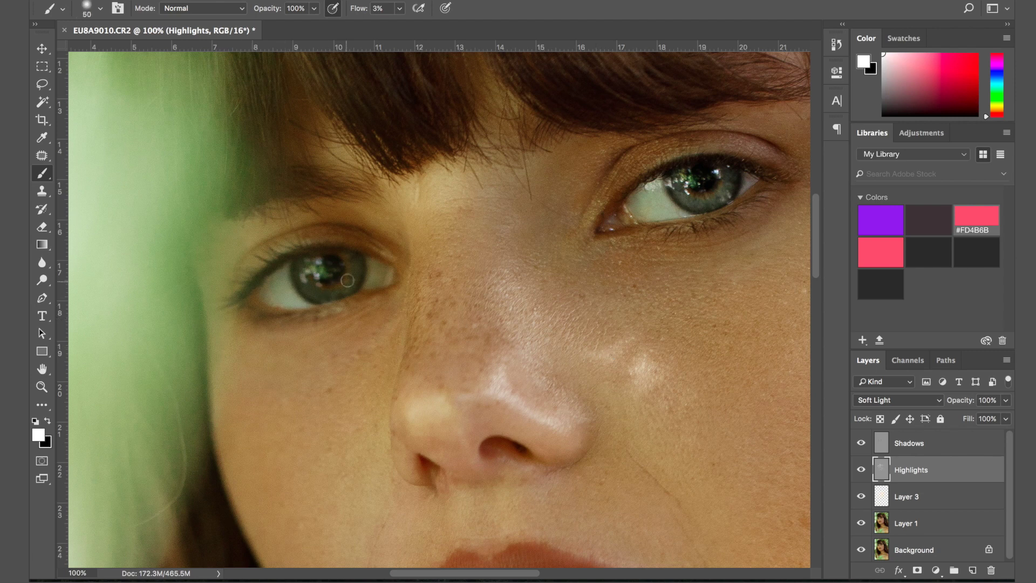
key("bracketright")
key("bracketright")
key("bracketright")
key("bracketright")
mouse_move(349, 272)
left_mouse_down()
mouse_move(322, 291)
mouse_move(306, 267)
mouse_move(309, 286)
left_mouse_up()
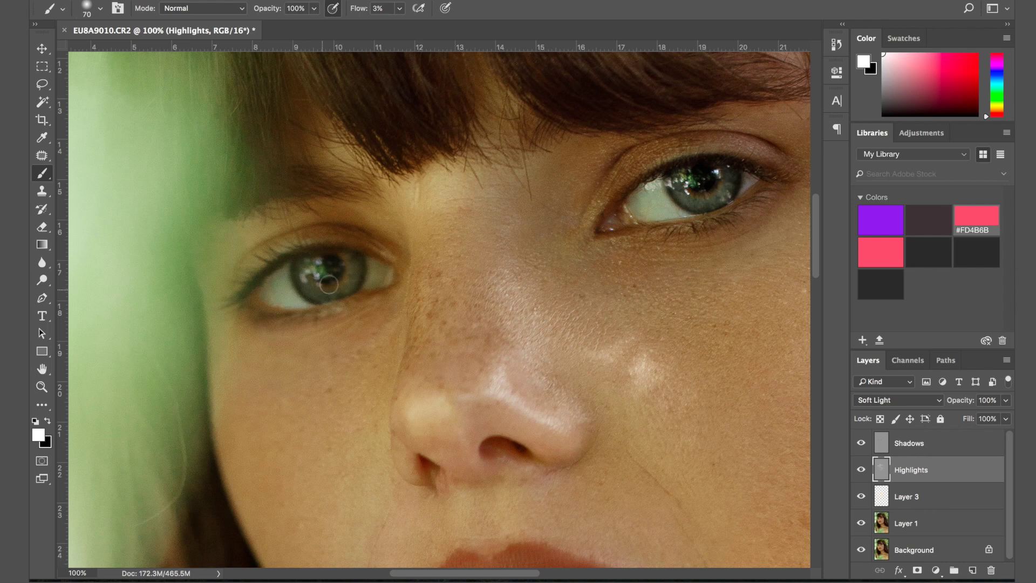
key("bracketleft")
key("bracketleft")
key("bracketleft")
key("bracketleft")
key("bracketleft")
key("bracketleft")
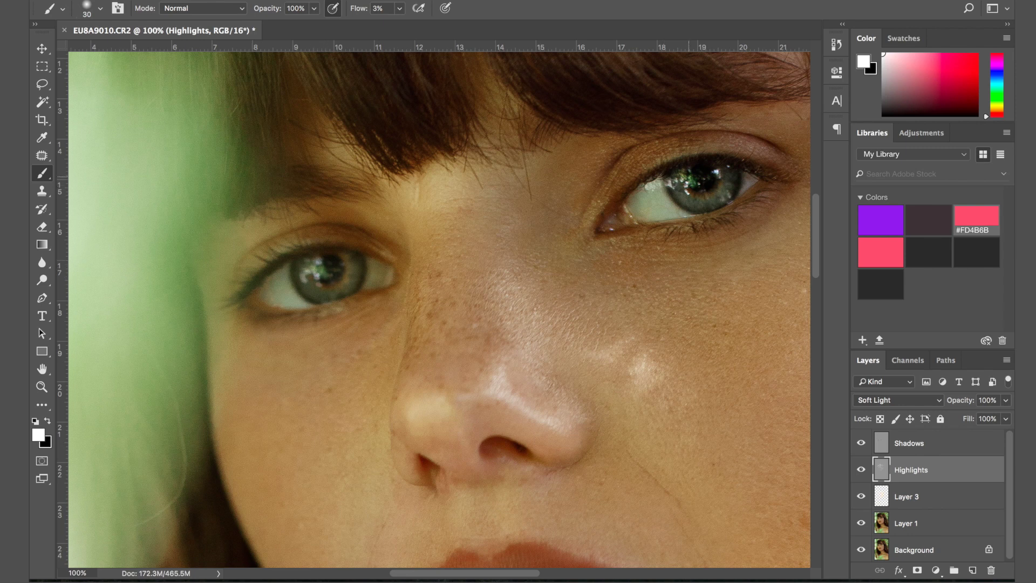
- Enlarge the white brush to size 400 for broad highlight work on the face
key("super+minus")
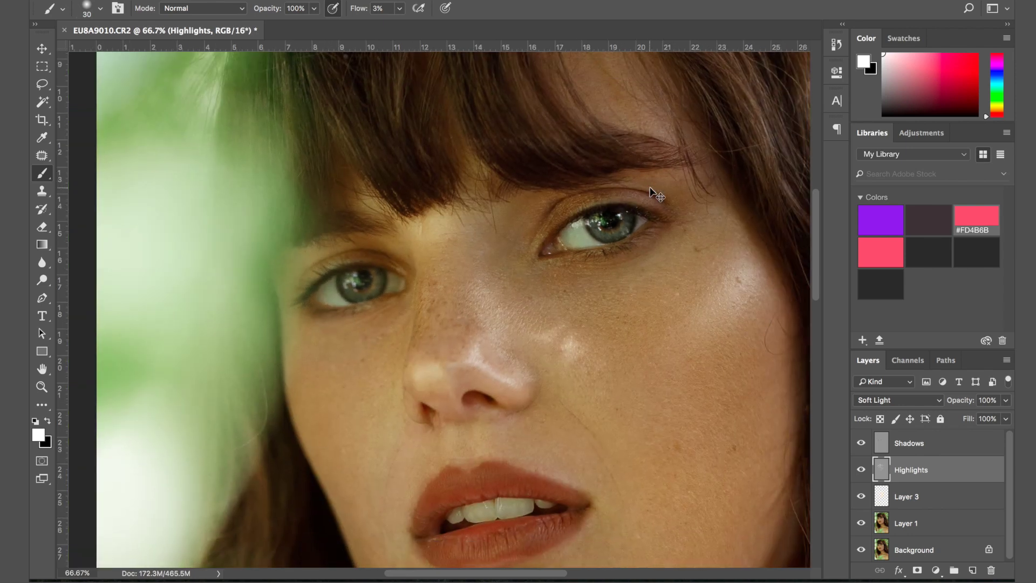
key("super+minus")
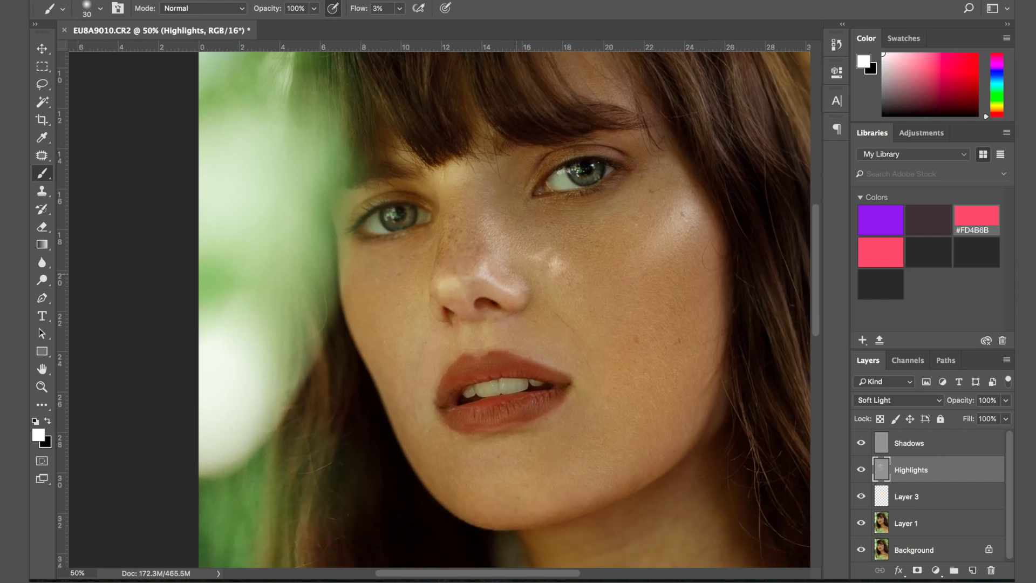
key("bracketright")
key("bracketright")
key("bracketright")
key("bracketright")
key("bracketright")
scroll(610, 401, "right", 5)
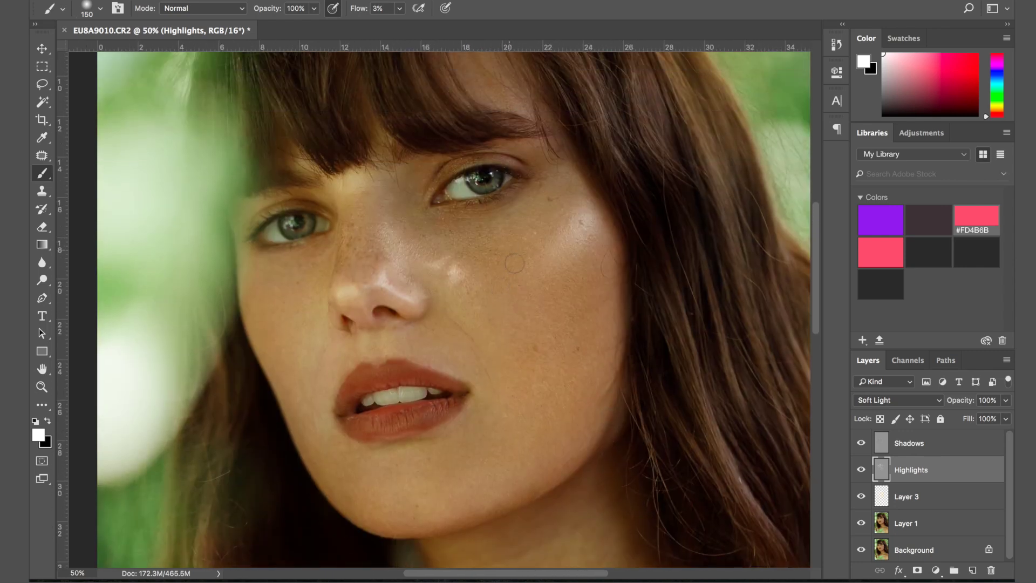
key("bracketright")
key("bracketright")
key("bracketright")
key("bracketright")
key("bracketright")
- Compare the whole face with the Highlights layer hidden and shown
key("super+minus")
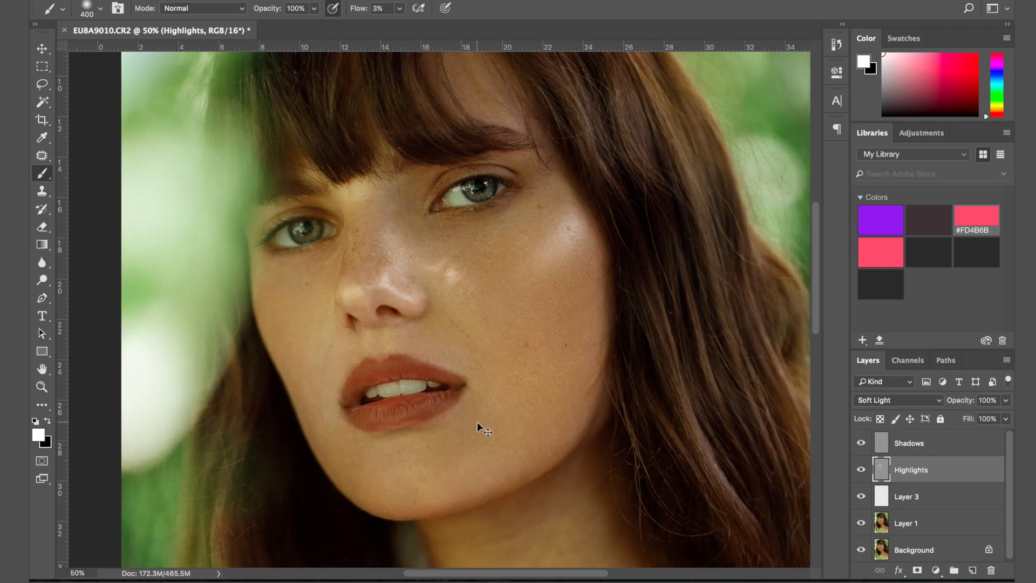
key("ctrl+minus")
left_click(861, 469)
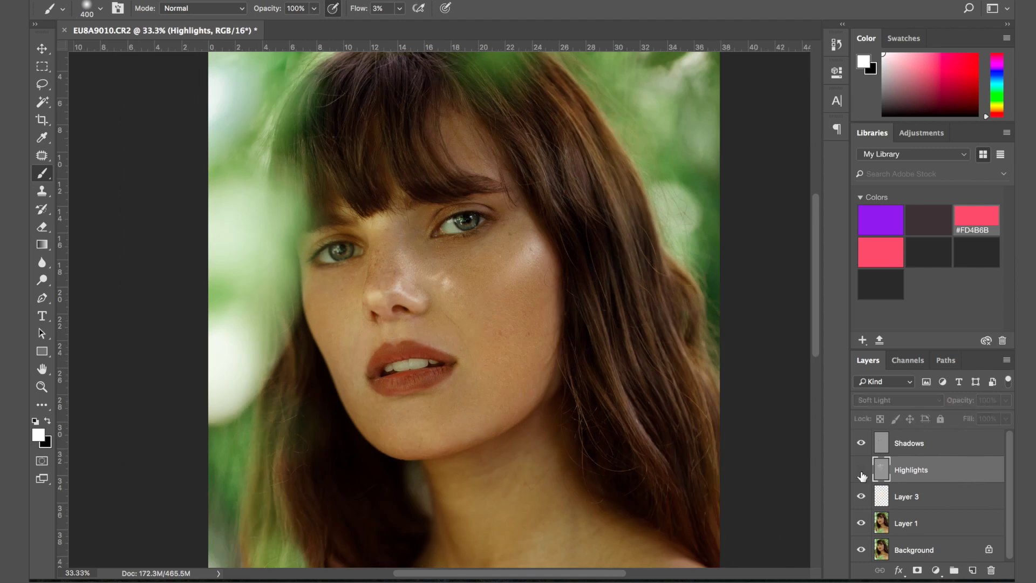
left_click(861, 469)
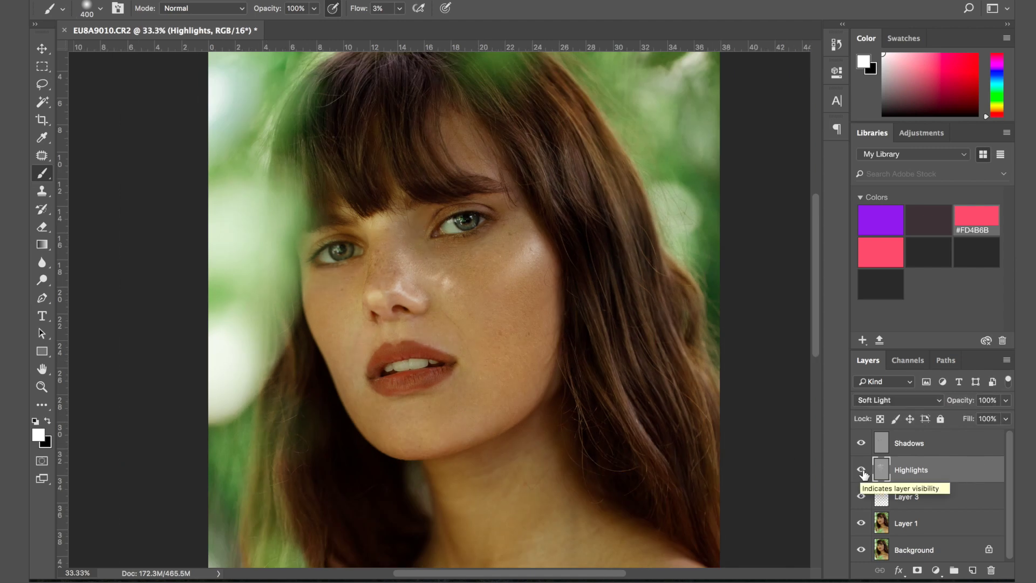
- Select the Shadows layer and make black the painting color
left_click(879, 442)
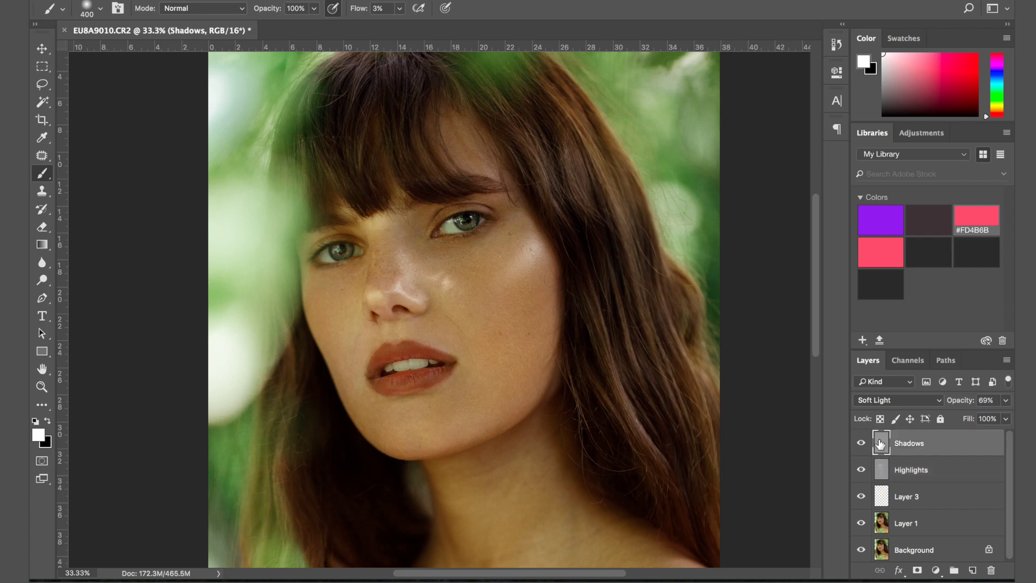
key("super+minus")
scroll(330, 185, "down", 1)
scroll(331, 185, "up", 3)
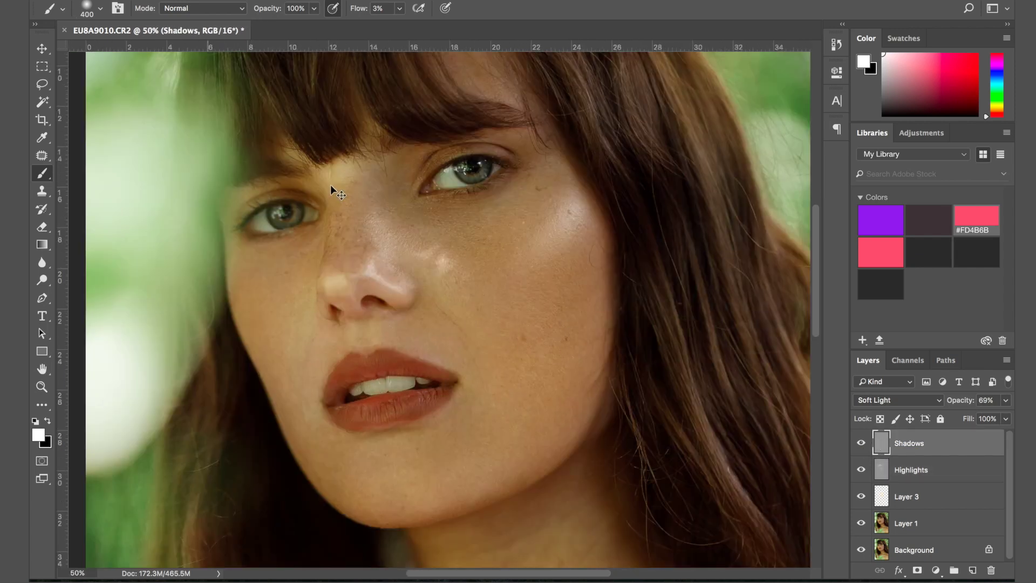
scroll(337, 200, "up", 4)
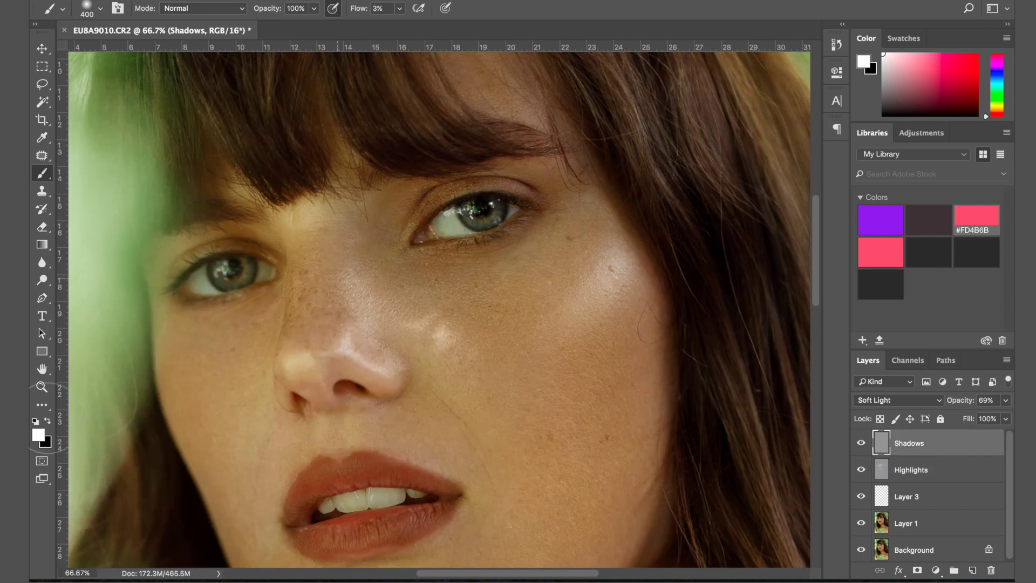
left_click(47, 421)
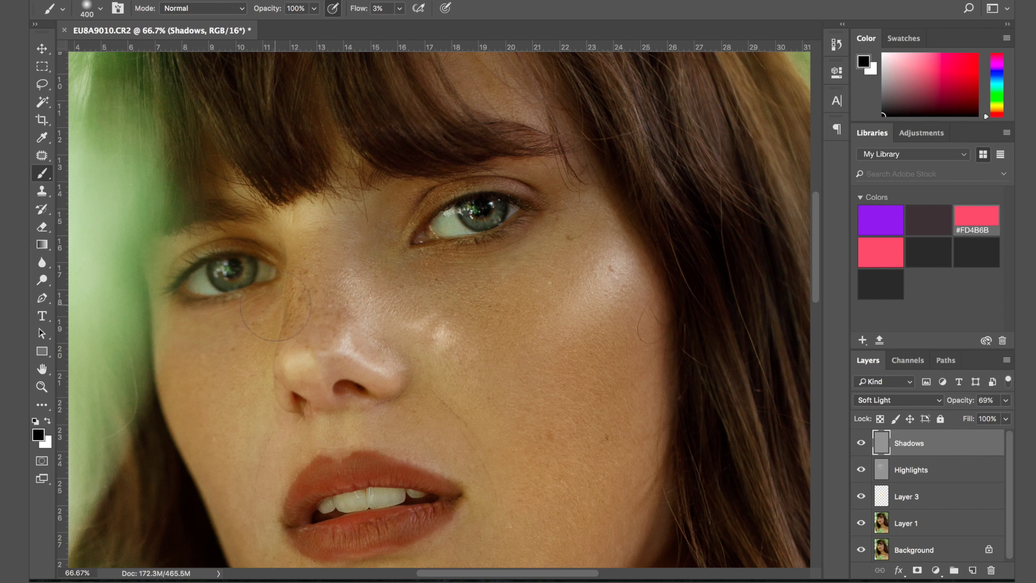
- Burn the side and bridge of the nose on the Shadows layer with a smaller black brush, lowering the flow to 1%
key("bracketleft")
key("bracketleft")
key("bracketleft")
key("bracketleft")
key("bracketleft")
key("bracketleft")
key("bracketleft")
left_click_drag(279, 355, 284, 360)
key("bracketright")
key("shift+0")
key("shift+1")
mouse_move(326, 250)
left_mouse_down()
mouse_move(323, 337)
mouse_move(338, 324)
left_mouse_up()
left_click_drag(342, 198, 387, 377)
- Reduce the brush to size 45 and burn the upper lid of the subject's right eye with black
key("bracketleft")
key("bracketleft")
key("bracketleft")
key("bracketleft")
key("bracketleft")
key("bracketleft")
key("bracketleft")
key("bracketleft")
key("bracketleft")
left_click_drag(211, 260, 261, 255)
- Compare the portrait with the Shadows layer hidden and shown, and view the whole image
left_click(861, 443)
left_click(861, 443)
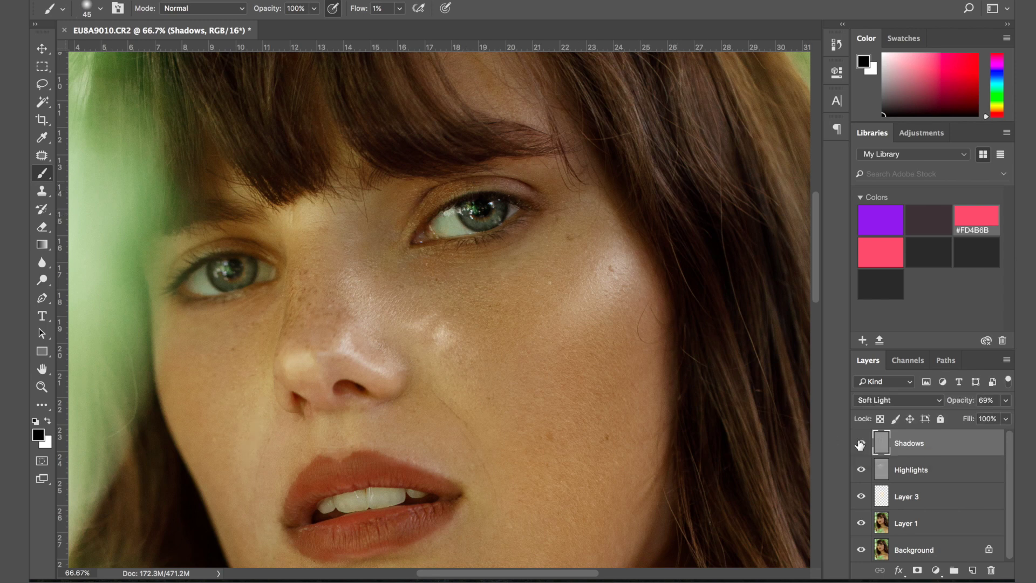
left_click(860, 443)
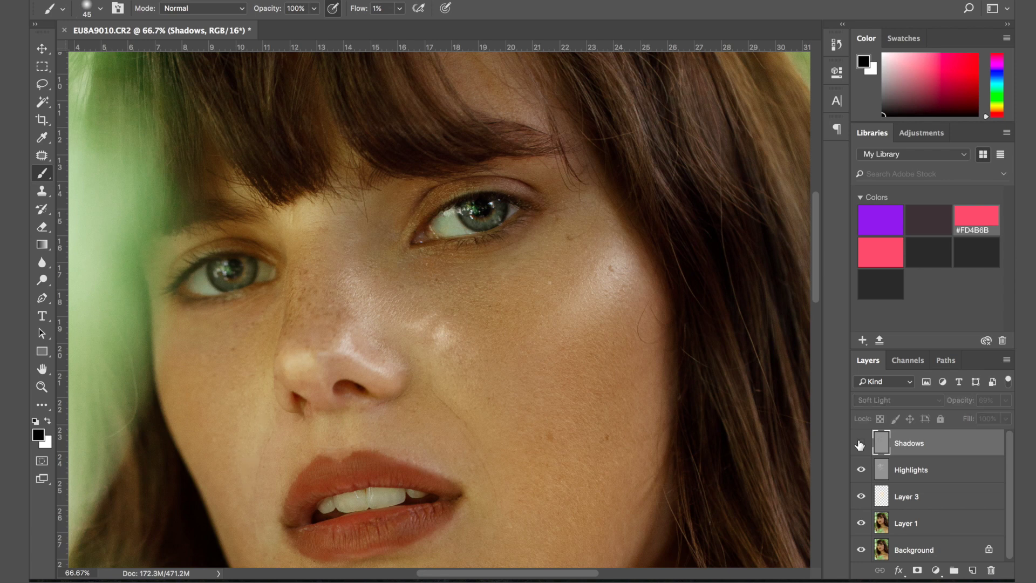
left_click(860, 444)
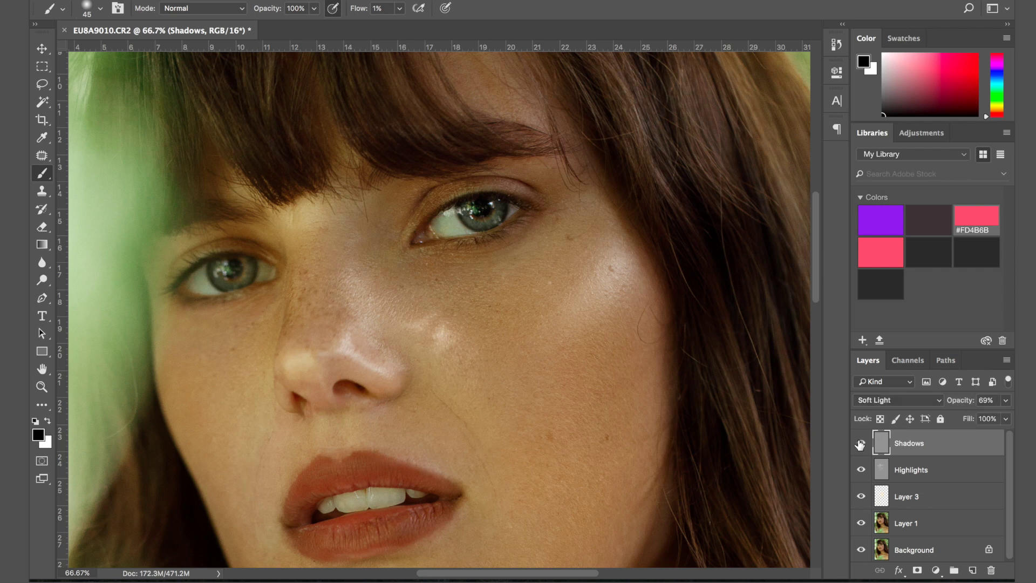
key("ctrl+0")
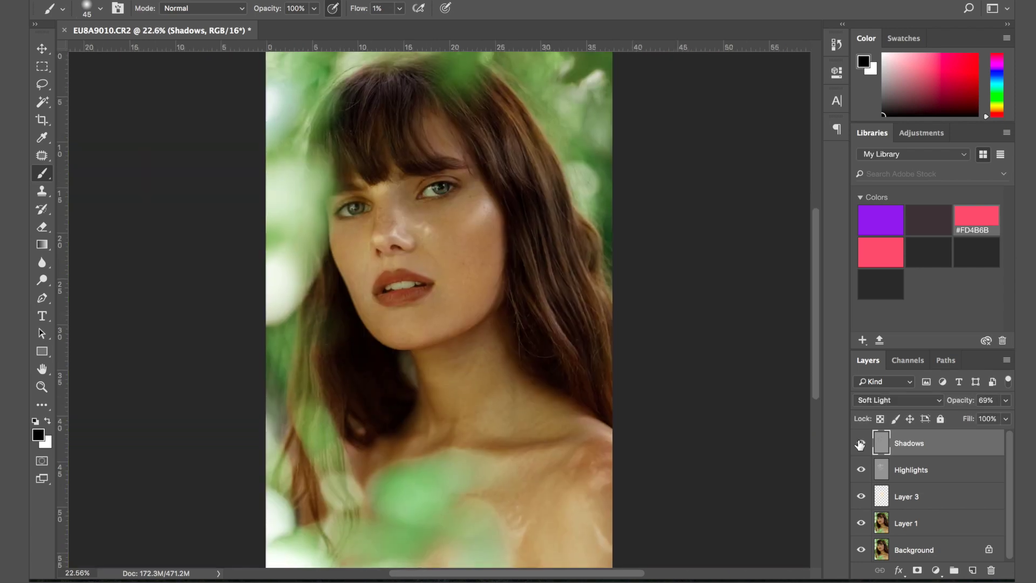
- Paint white over the neck and collarbone on Layer 3 with a size 700 brush, lowering the flow to 2%
key("ctrl+plus")
key("ctrl+plus")
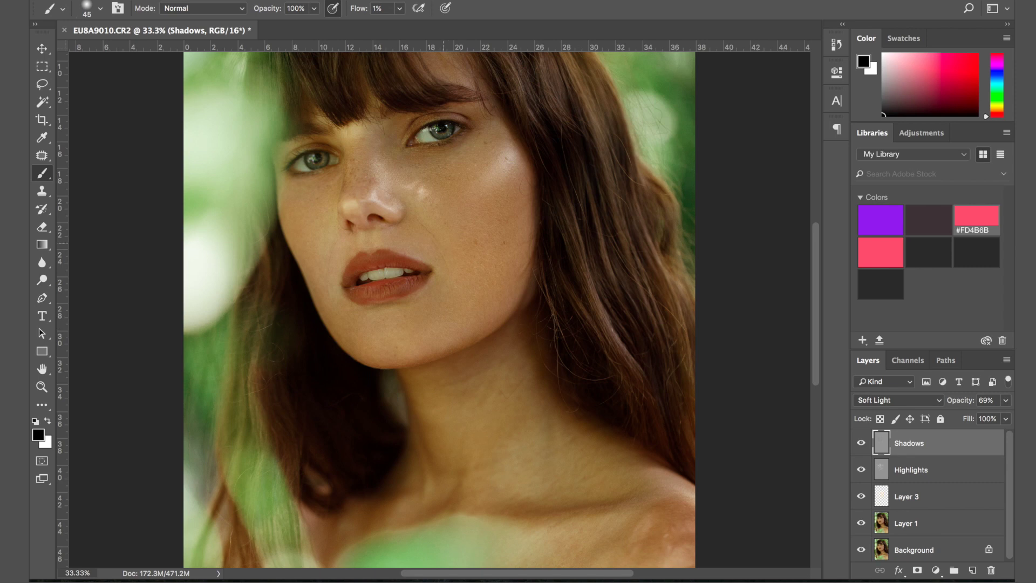
scroll(440, 310, "up", 3)
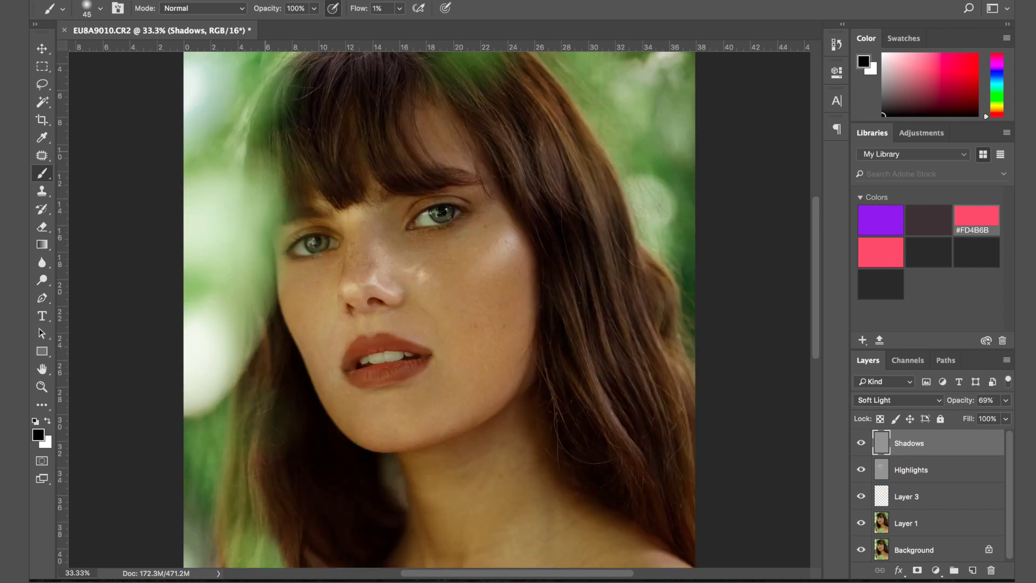
scroll(440, 310, "down", 4)
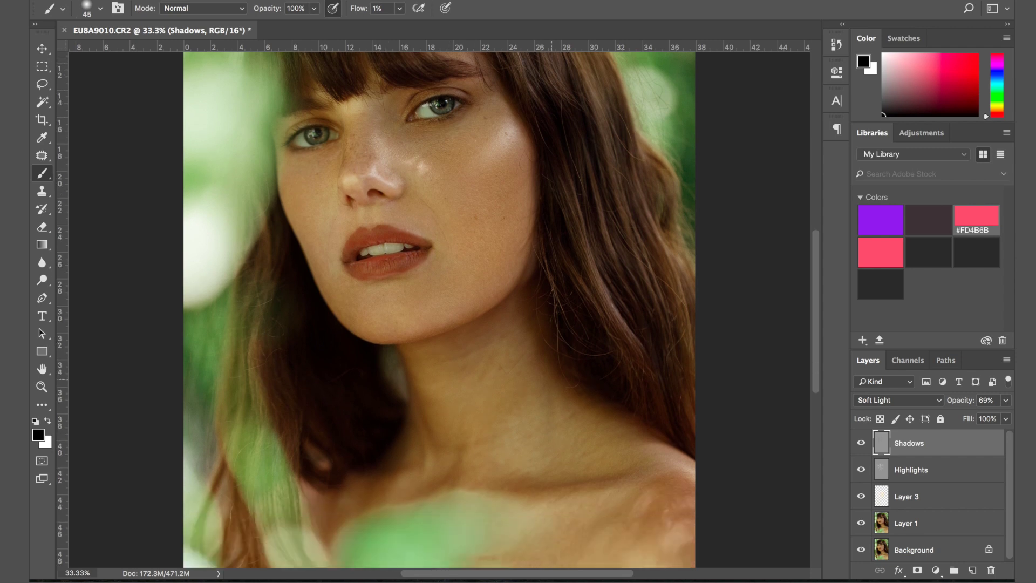
scroll(440, 310, "up", 2)
scroll(440, 310, "down", 3)
scroll(440, 311, "right", 2)
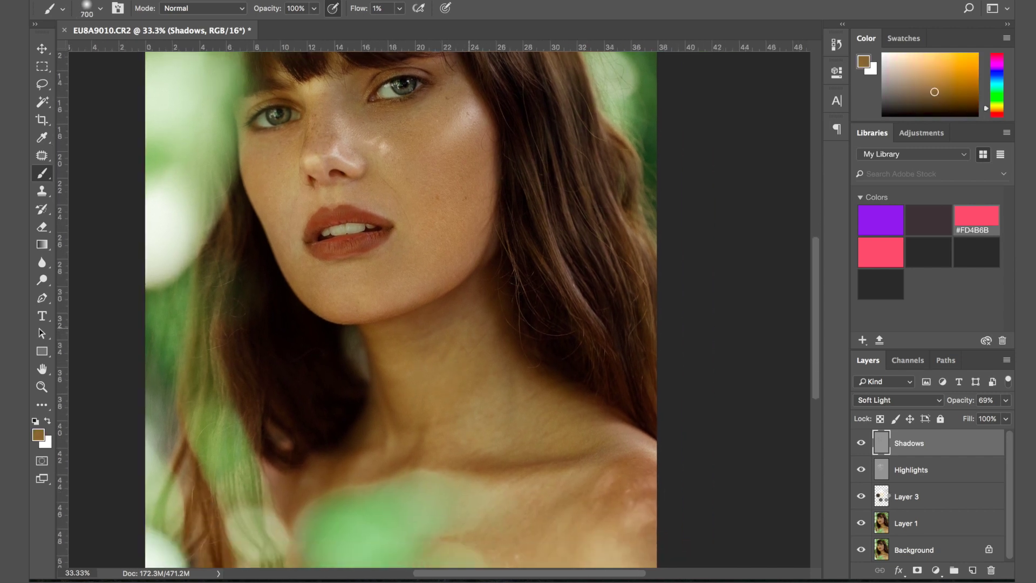
left_click(883, 493)
key("x")
left_click(386, 346)
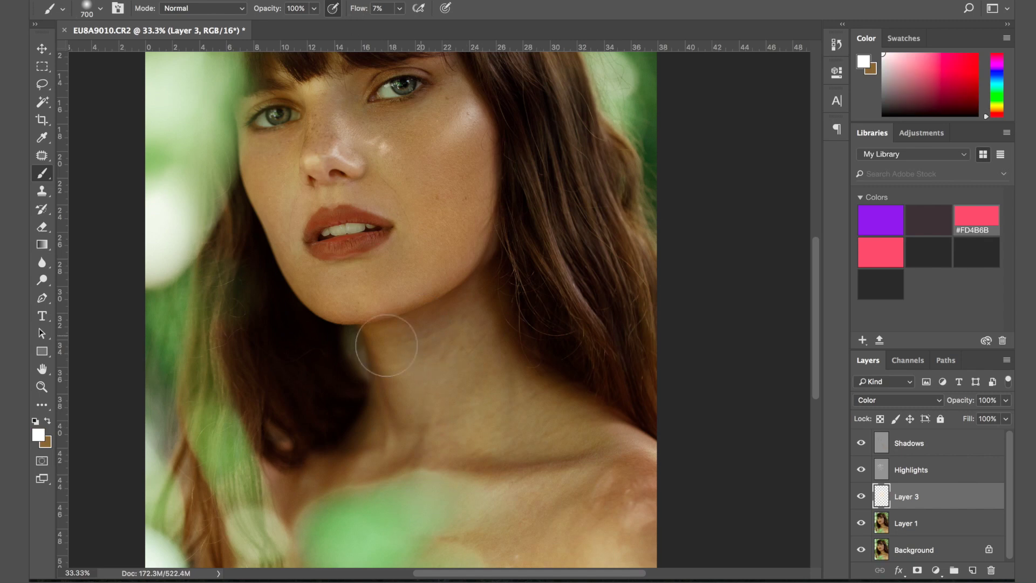
left_click_drag(352, 9, 356, 9)
left_click_drag(519, 394, 485, 451)
- Sample the neck's skin tone from Layer 1 and paint it over the neck and shoulder on Layer 3
left_click(898, 521)
left_click(450, 328, "alt")
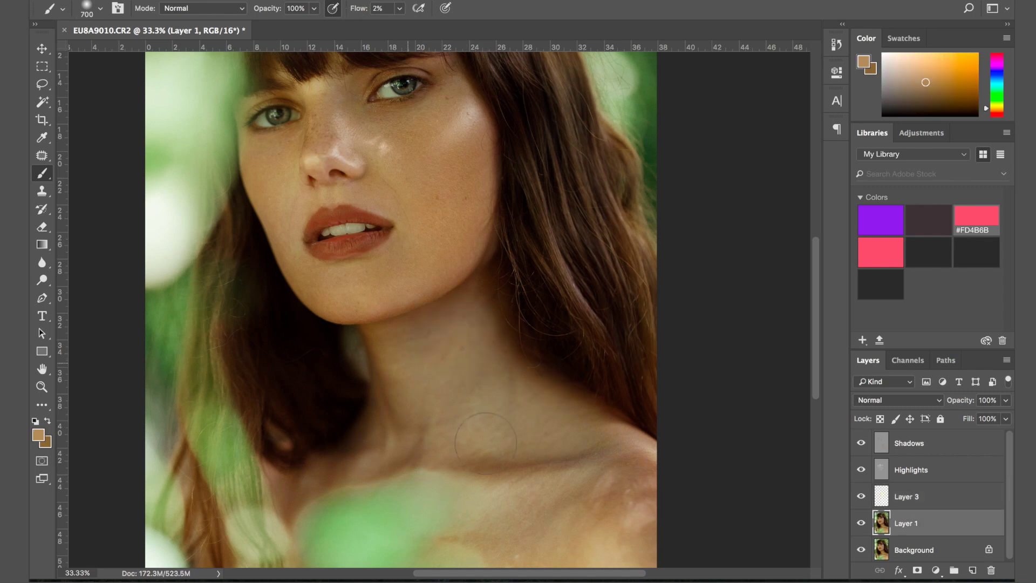
key("alt+]")
left_click_drag(463, 304, 584, 432)
- Choose a light orange painting color, lower the brush flow to 1%, and add a new layer above Layer 3
left_click(38, 435)
left_click(744, 219)
left_click(975, 208)
left_click_drag(357, 8, 336, 10)
left_click(973, 570)
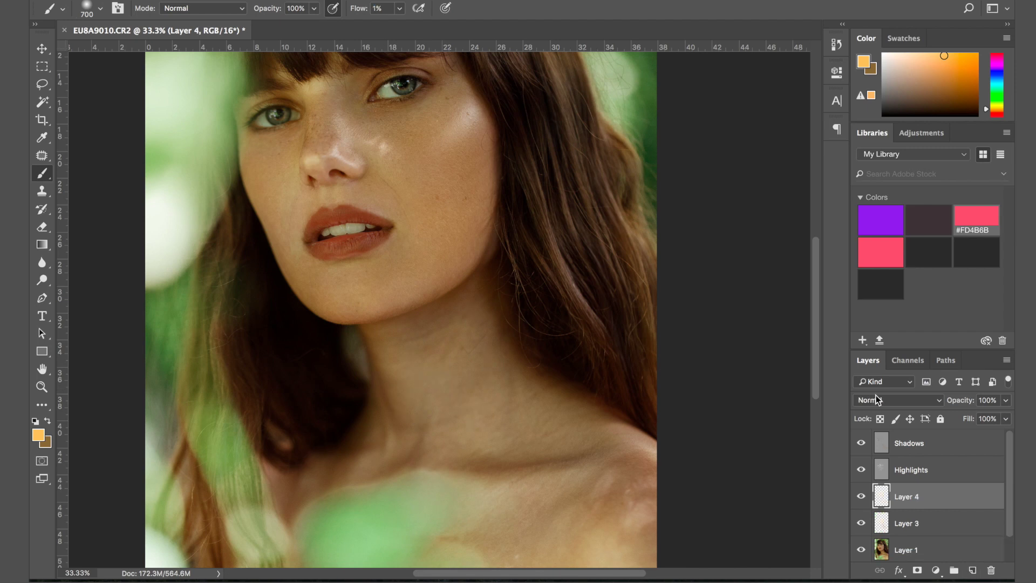
- Change the blending mode of Layer 4 and paint light orange over the neck
left_click(876, 400)
left_click(869, 554)
mouse_move(478, 395)
left_mouse_down()
mouse_move(493, 542)
mouse_move(456, 382)
left_mouse_up()
- Sample the neck's skin tone from Layer 1 and reduce the brush to size 600
left_click(907, 548)
left_click(478, 332, "alt")
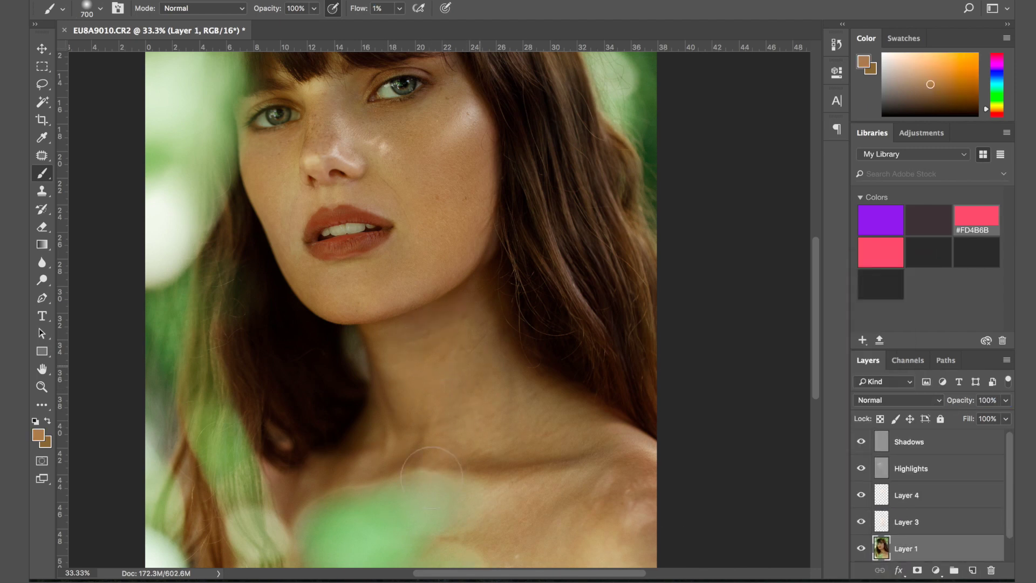
key("bracketleft")
- Dodge the neck and chest on the Highlights layer with the brush set to white at 1% flow
key("alt+bracketright")
key("alt+bracketright")
key("alt+bracketright")
left_click(35, 421)
left_click(48, 420)
mouse_move(442, 362)
left_mouse_down()
mouse_move(403, 458)
mouse_move(428, 449)
mouse_move(518, 516)
mouse_move(639, 553)
left_mouse_up()
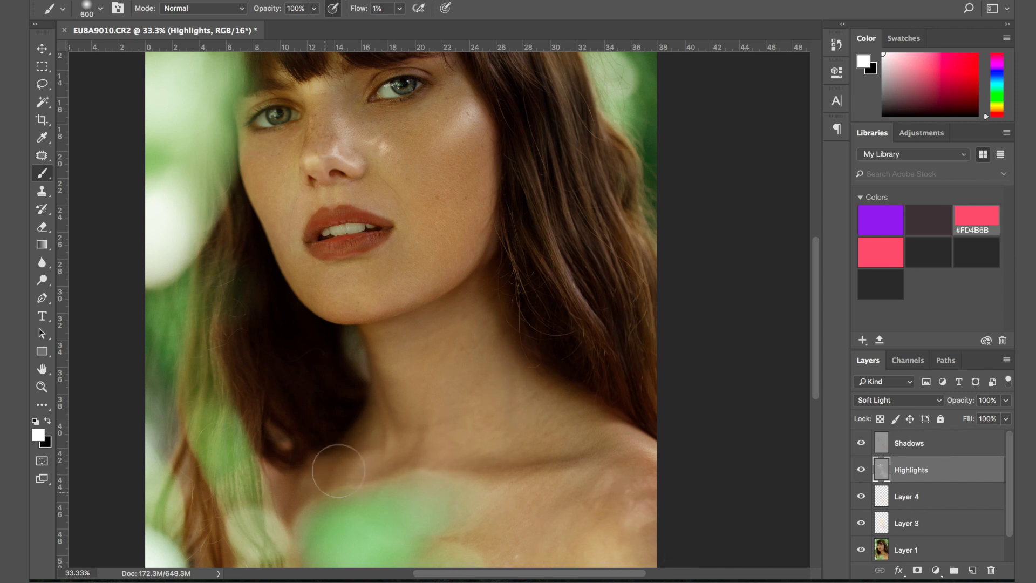
- Open Layer 1 in Liquify and push in the upper lip edge near the subject's left mouth corner with a size 175 brush
key("super+plus")
key("super+plus")
key("super+shift+x")
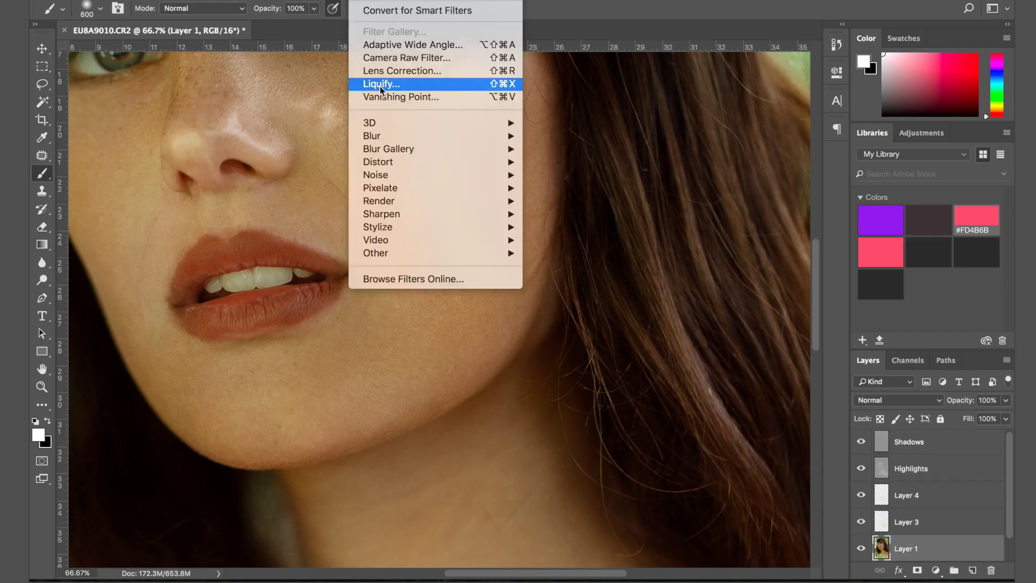
left_click(380, 87)
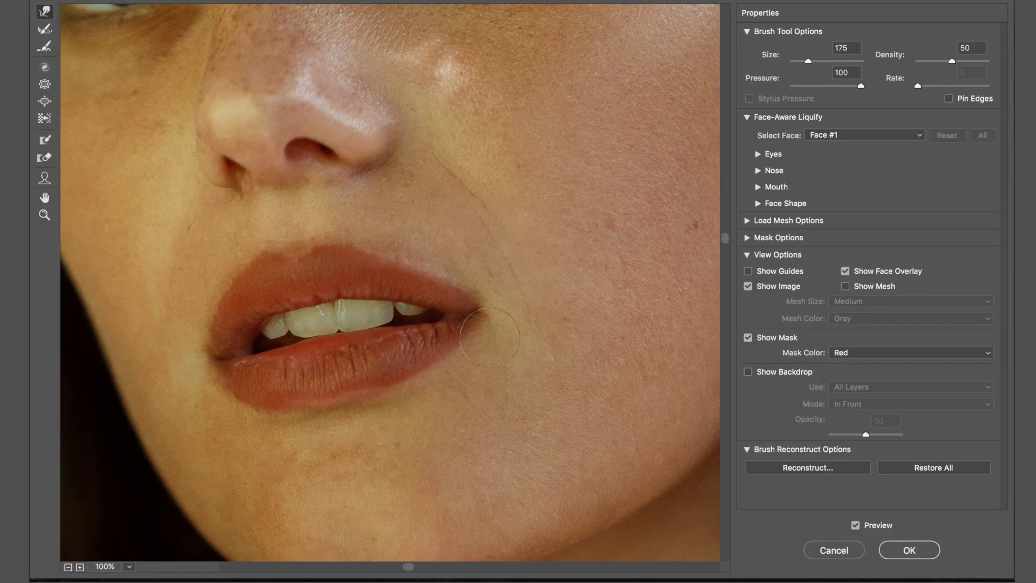
left_click_drag(440, 272, 431, 284)
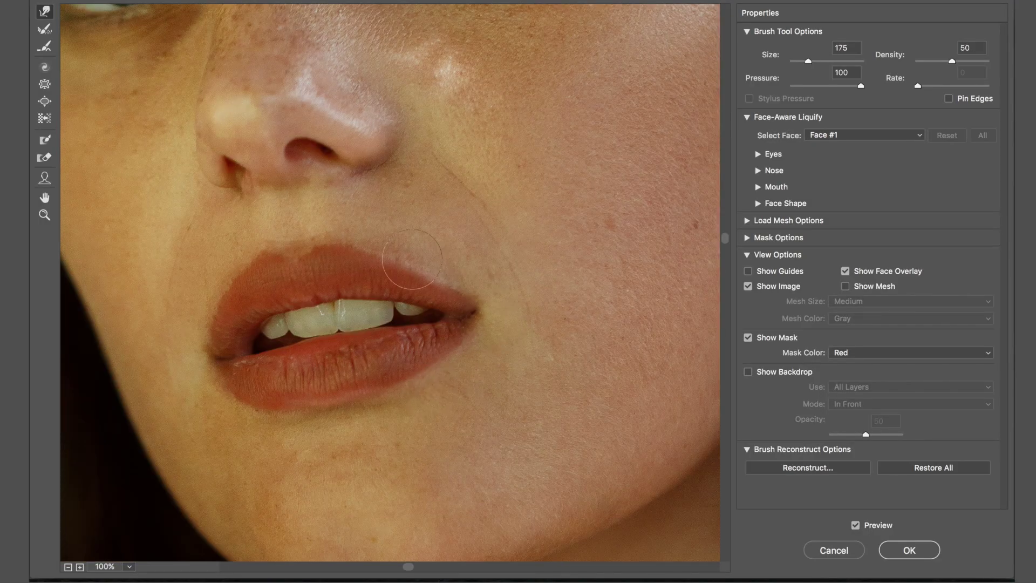
- Refine the upper lip's peak and outer edge with a size 100 Liquify brush, and apply the filter
key("bracketleft")
key("bracketleft")
key("bracketleft")
left_click_drag(300, 234, 300, 249)
left_click_drag(208, 320, 216, 318)
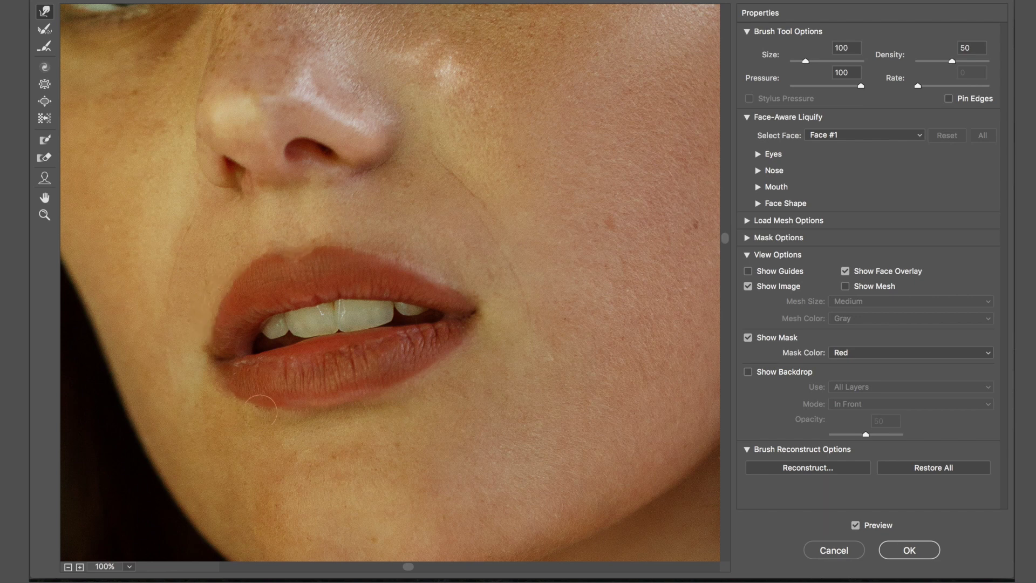
left_click(890, 548)
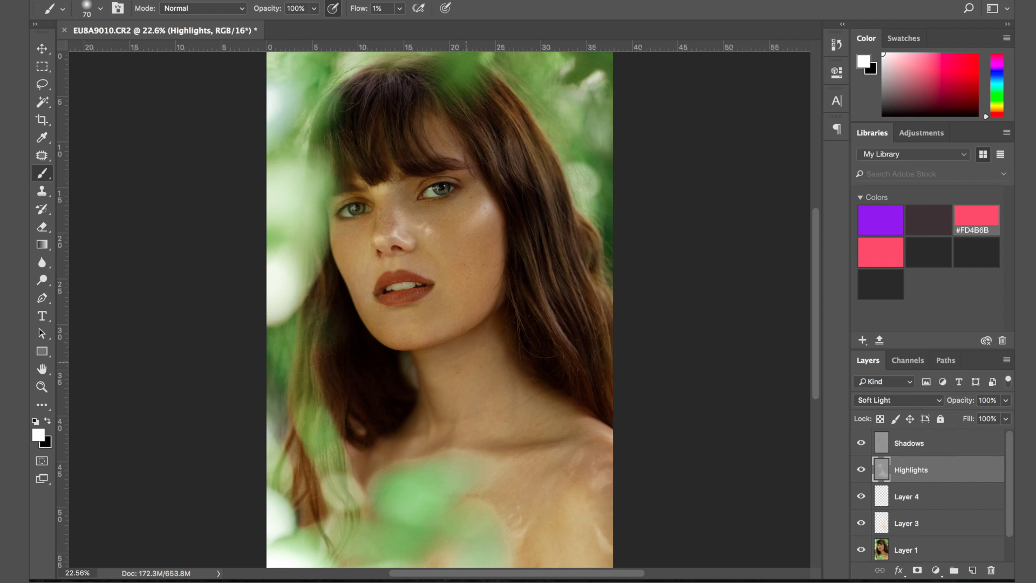
- Enlarge the white brush to size 100
key("bracketright")
key("bracketright")
key("bracketright")
key("bracketright")
key("bracketright")
key("bracketright")
key("bracketright")
key("bracketright")
- Group all retouching layers from Shadows down to Layer 1, leaving out the Background
scroll(941, 464, "down", 1)
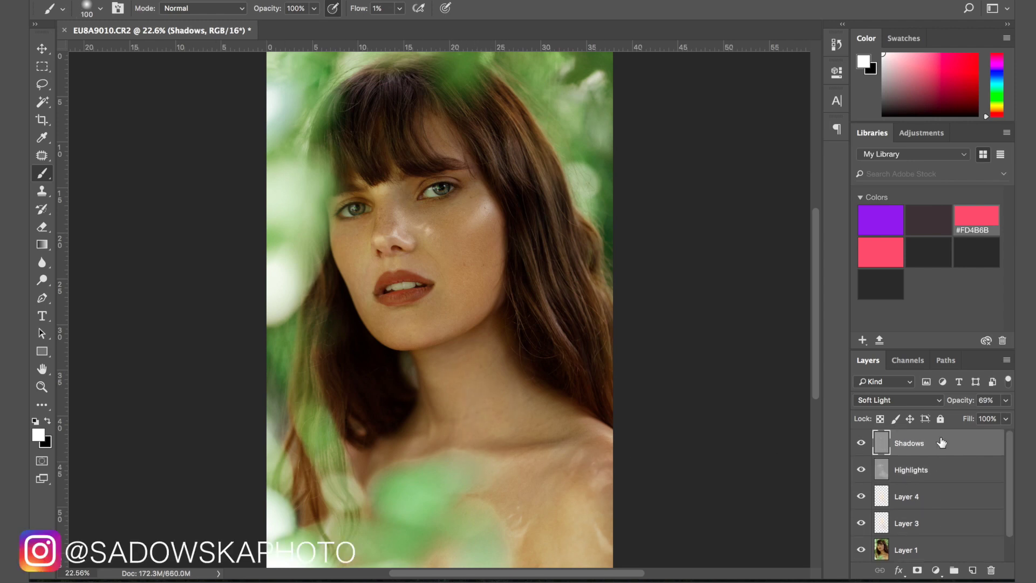
scroll(942, 475, "down", 1)
left_click(937, 520, "shift")
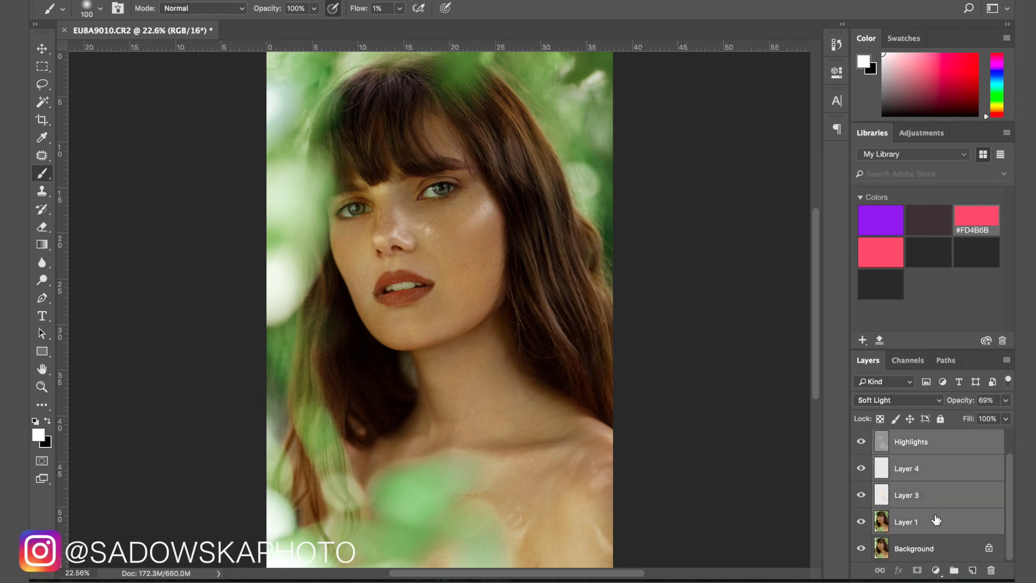
key("ctrl+g")
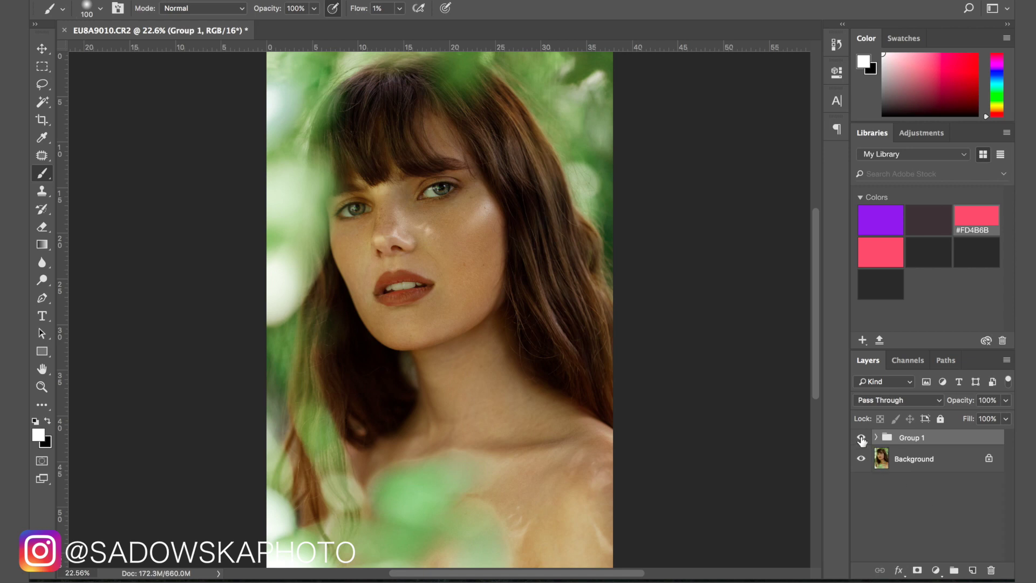
- Compare the full portrait before and after retouching by hiding and showing Group 1
left_click(862, 438)
left_click(861, 438)
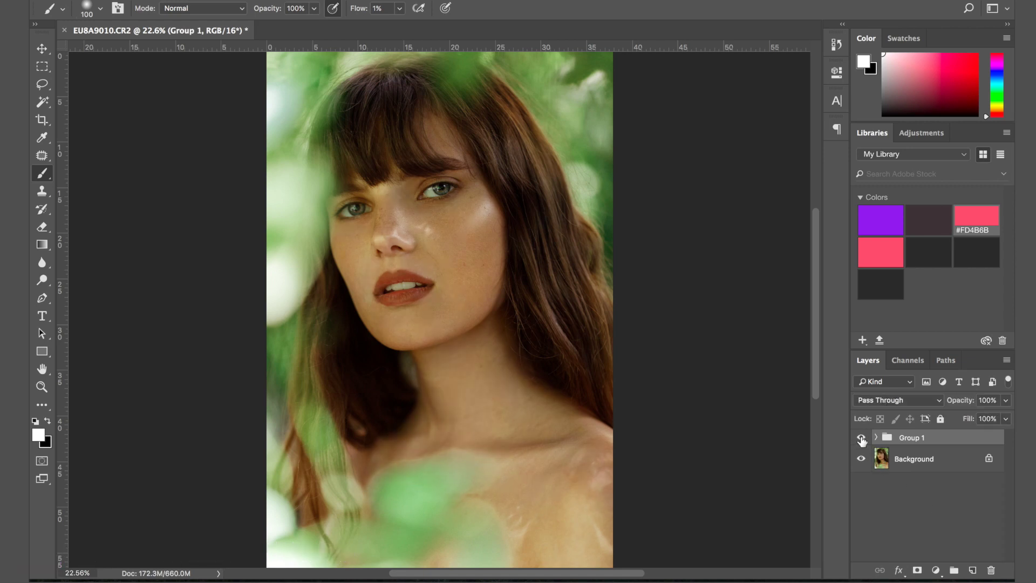
left_click(862, 438)
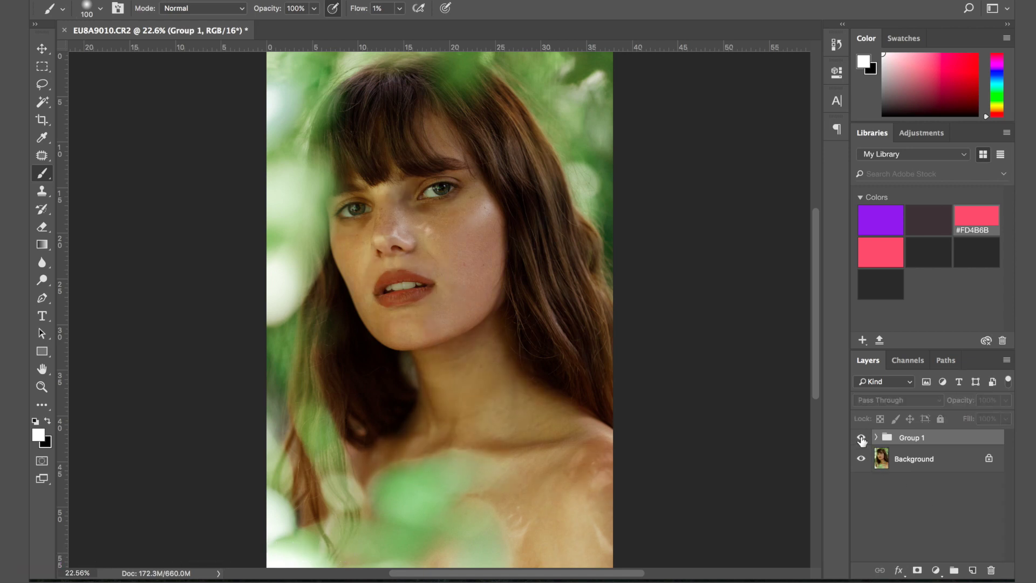
left_click(862, 438)
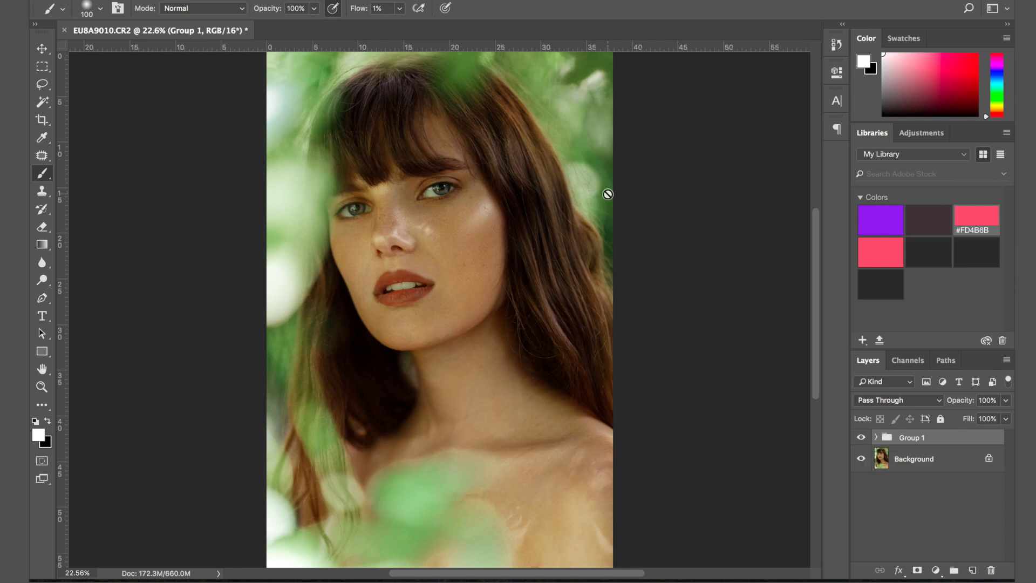
- Examine the retouched skin, nose and lips up close by switching Group 1's visibility off and on
key("super+plus")
key("super+plus")
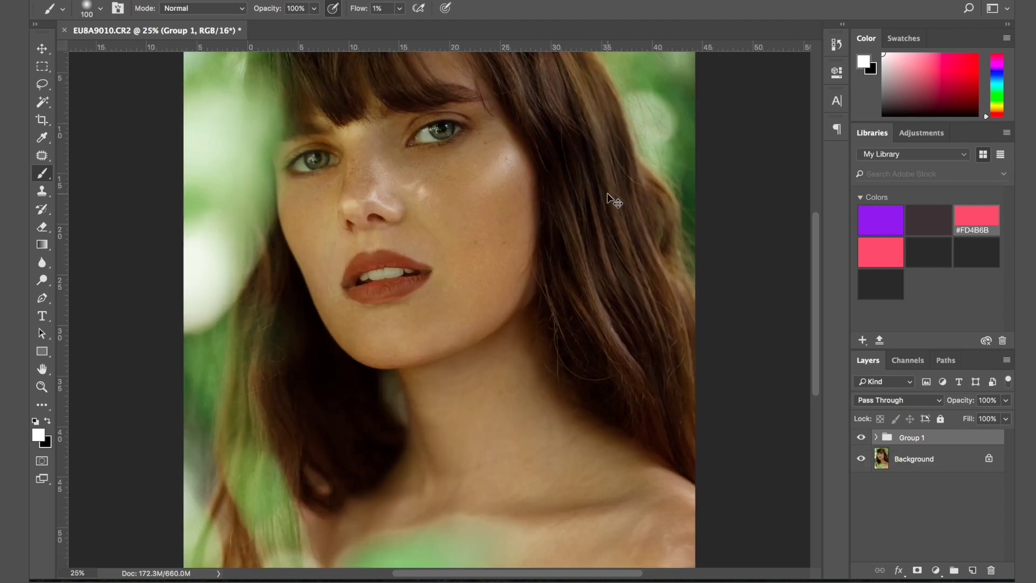
key("ctrl+plus")
key("ctrl+plus")
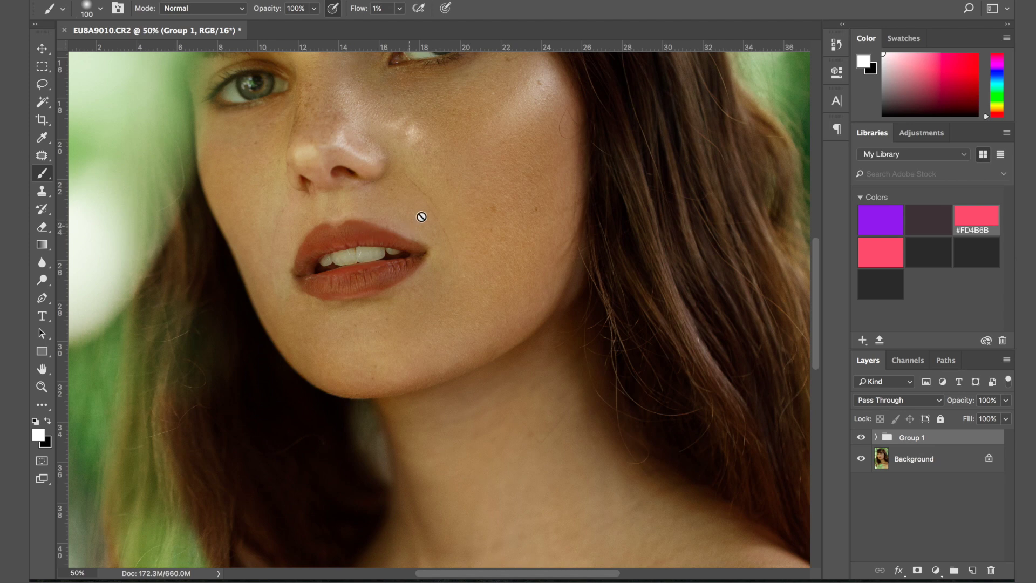
scroll(529, 186, "up", 5)
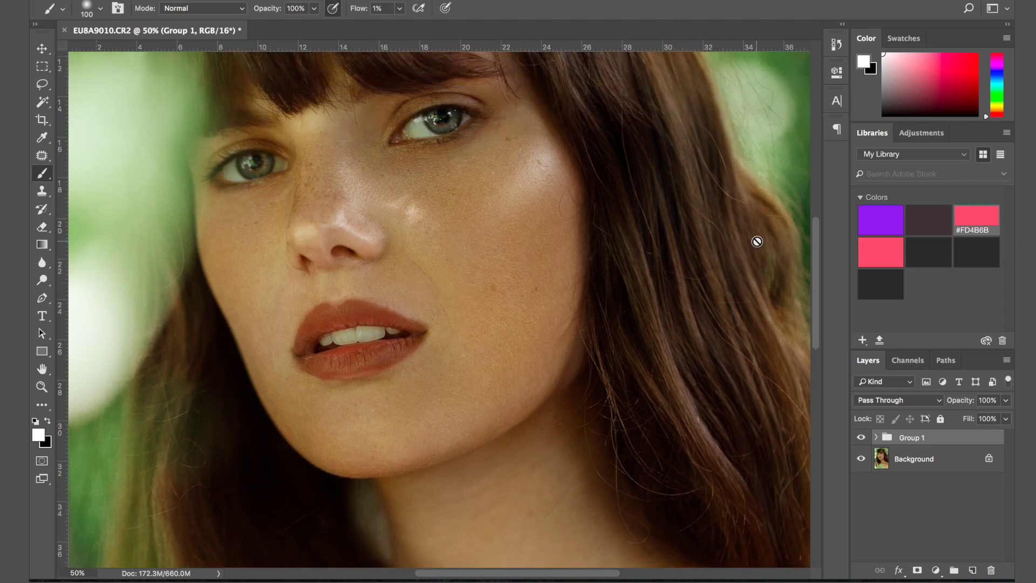
left_click(861, 437)
left_click(861, 437)
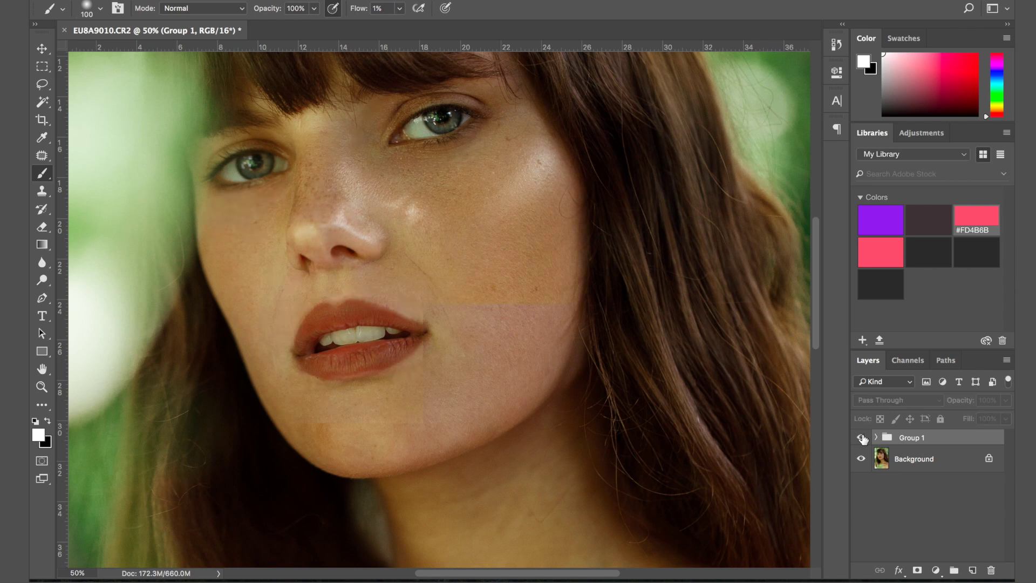
left_click(861, 437)
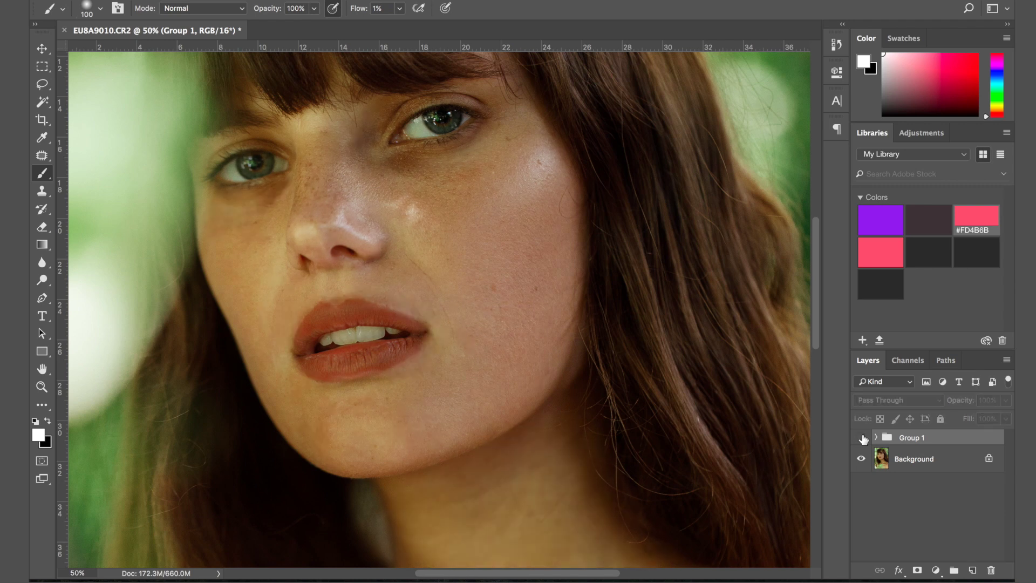
left_click(863, 438)
left_click(862, 438)
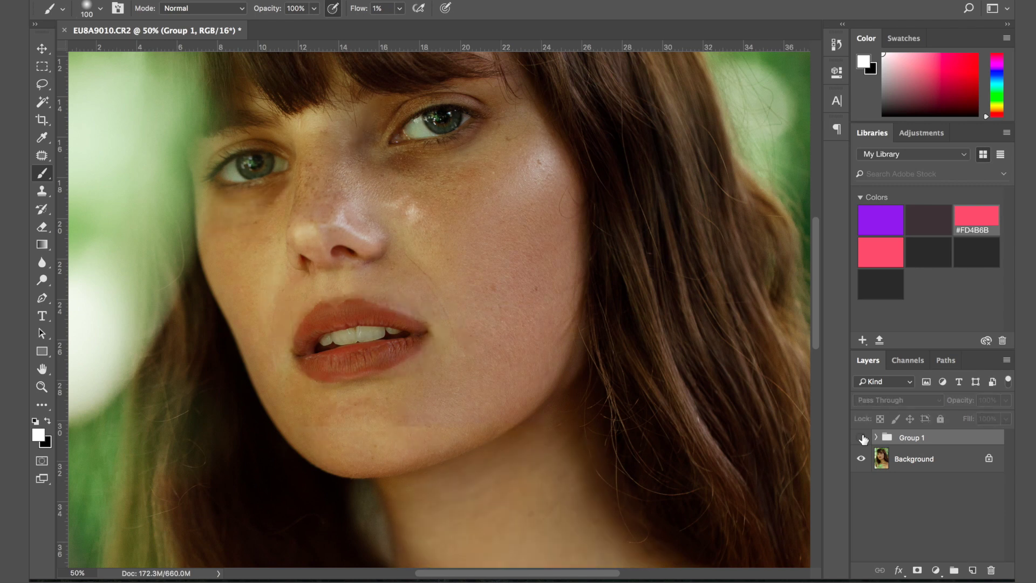
- Check the retouching around the eyes, forehead and cheeks against the original by repeatedly toggling Group 1, leaving it visible
scroll(629, 225, "up", 3)
scroll(630, 225, "up", 3)
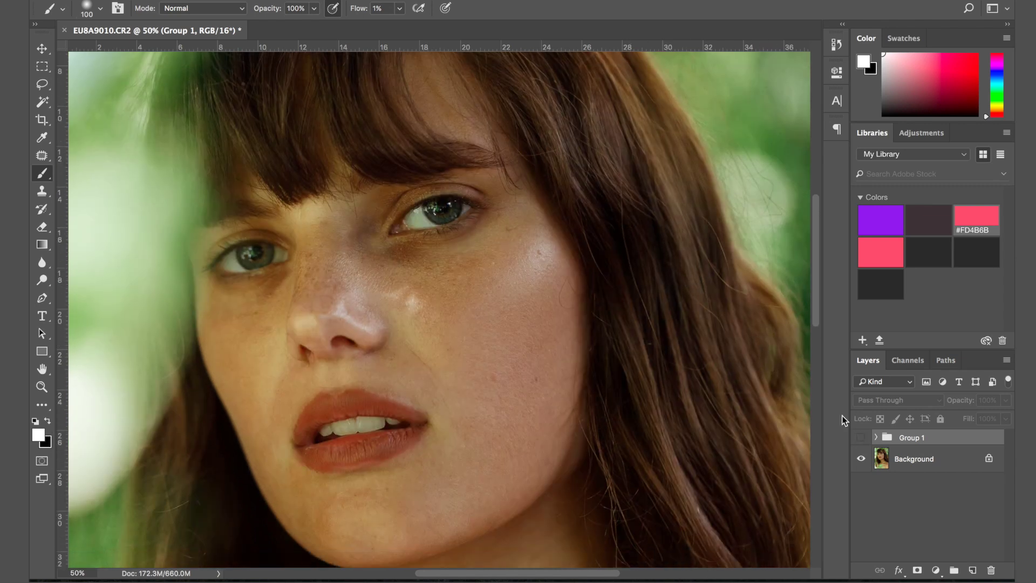
left_click(857, 439)
left_click(857, 438)
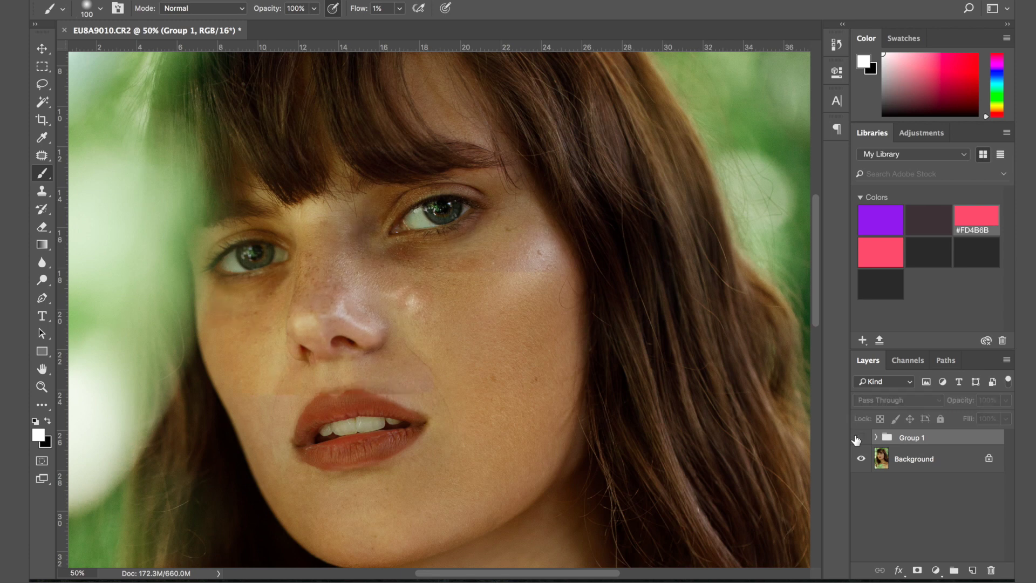
left_click(856, 439)
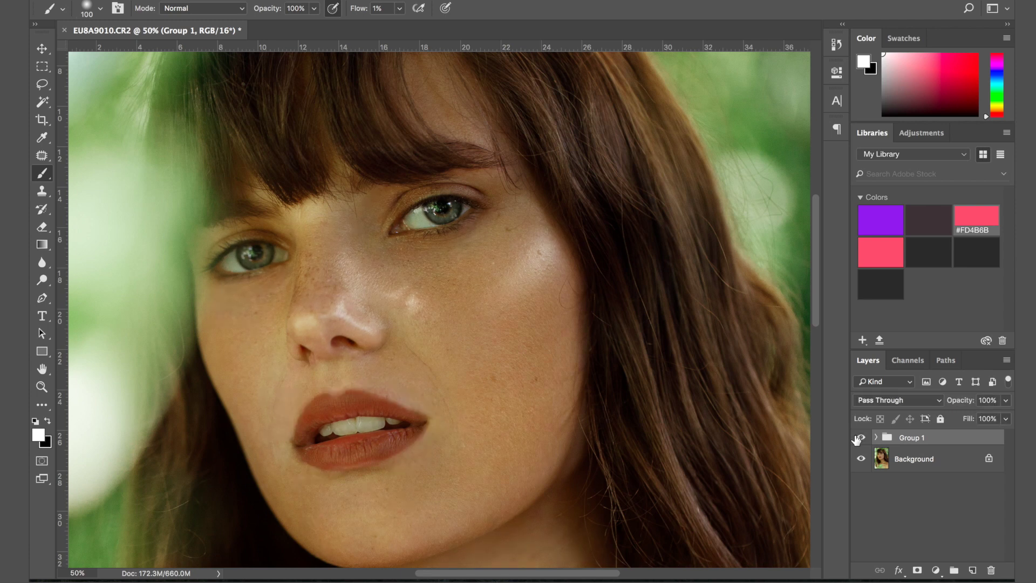
left_click(856, 438)
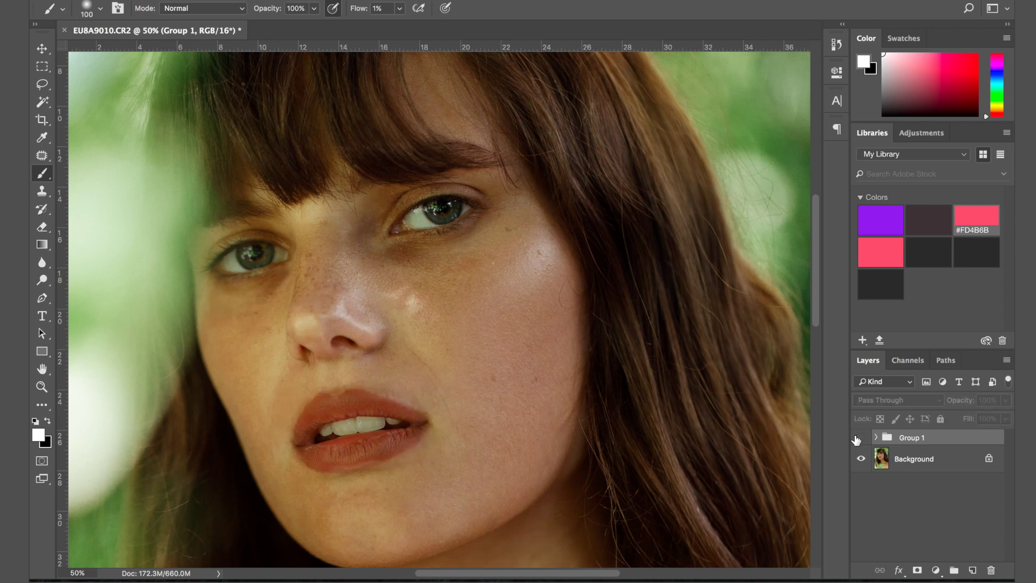
left_click(857, 439)
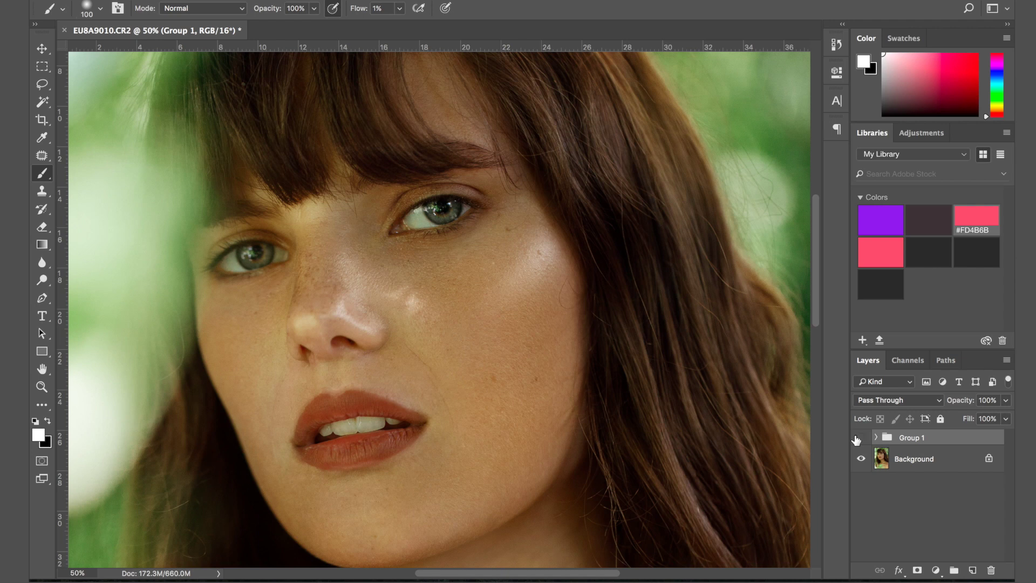
left_click(857, 438)
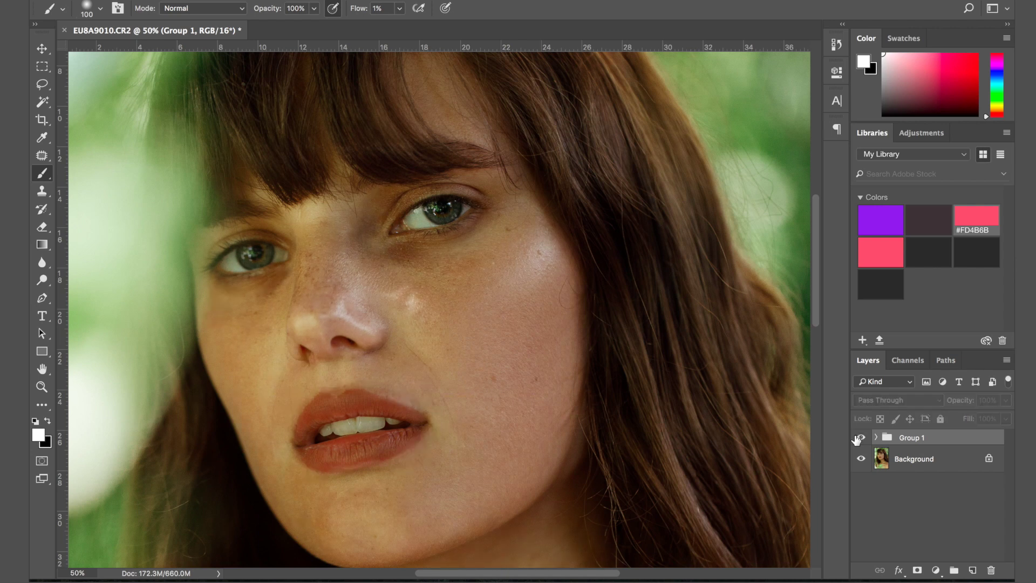
left_click(857, 439)
- Review the whole face and hair with and without Group 1 at 33.3% magnification, ending with the group visible
key("ctrl+minus")
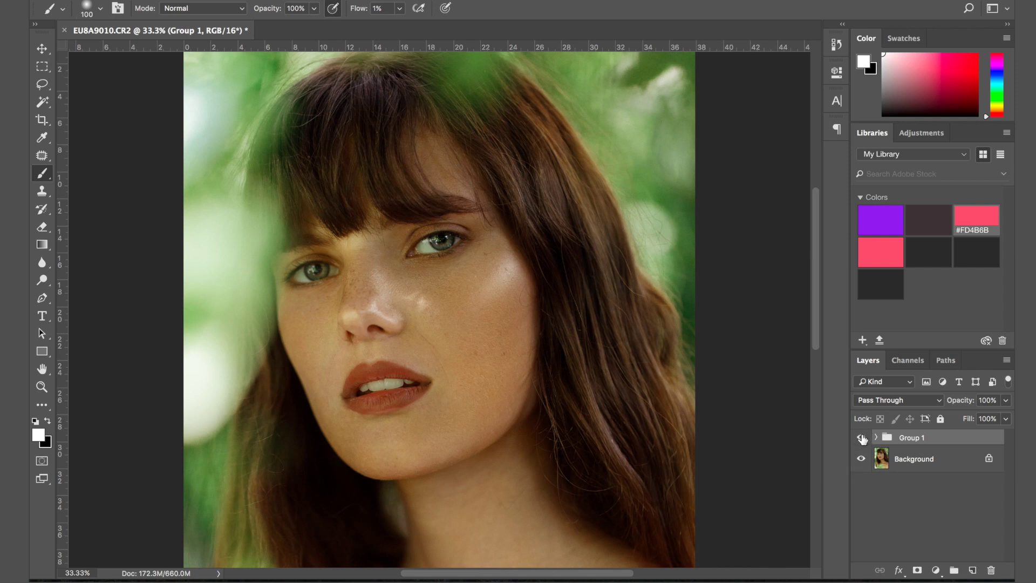
left_click(862, 438)
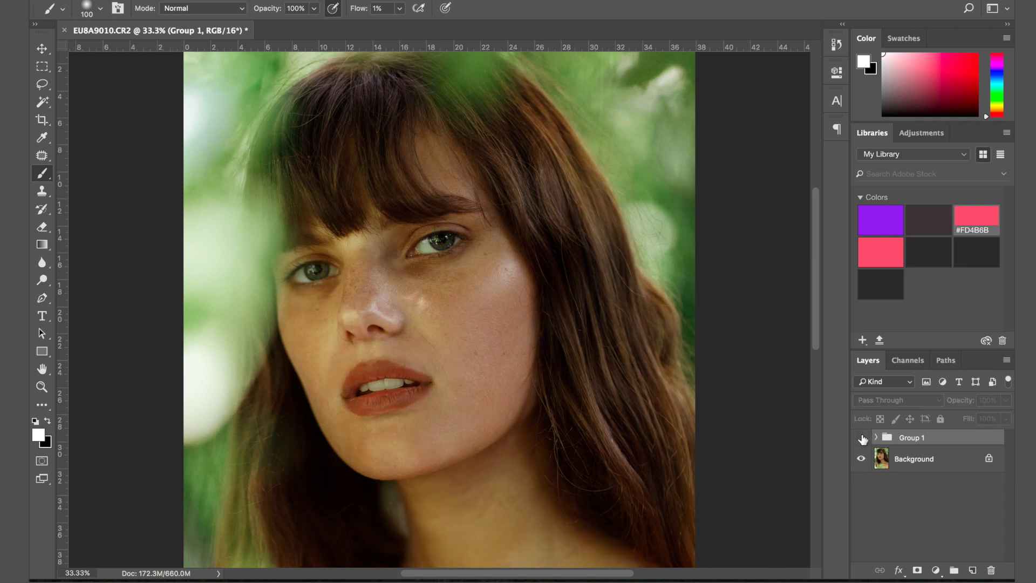
left_click(862, 438)
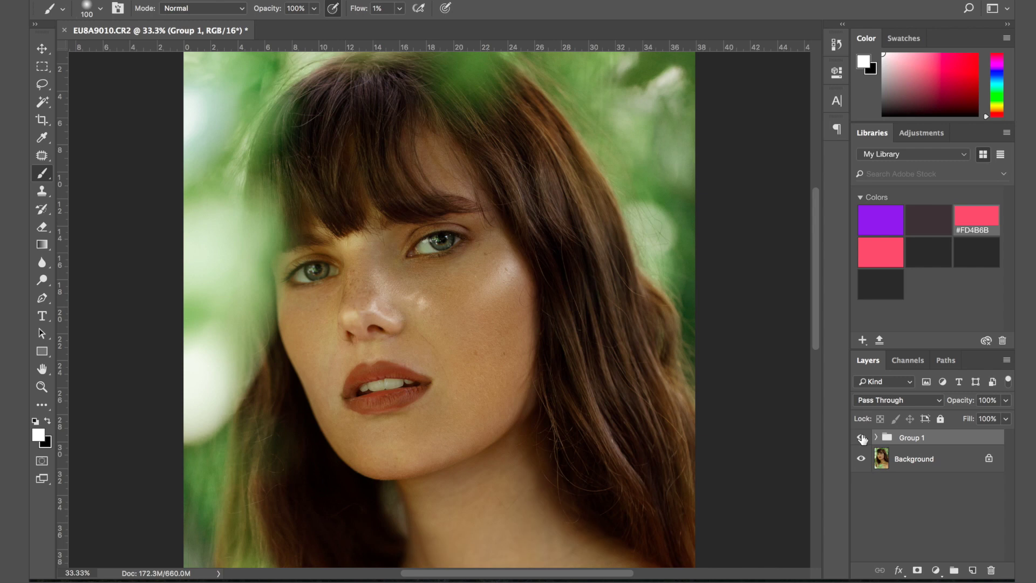